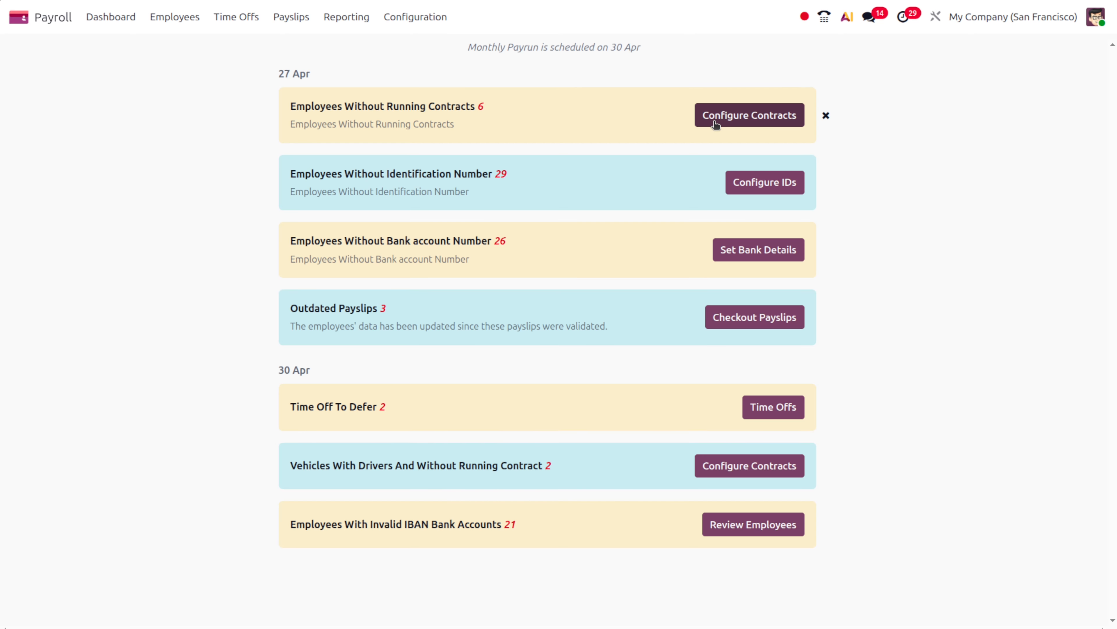
Give the first employee without a running contract a contract starting Apr 16, 2026, and save it
left_click(715, 125)
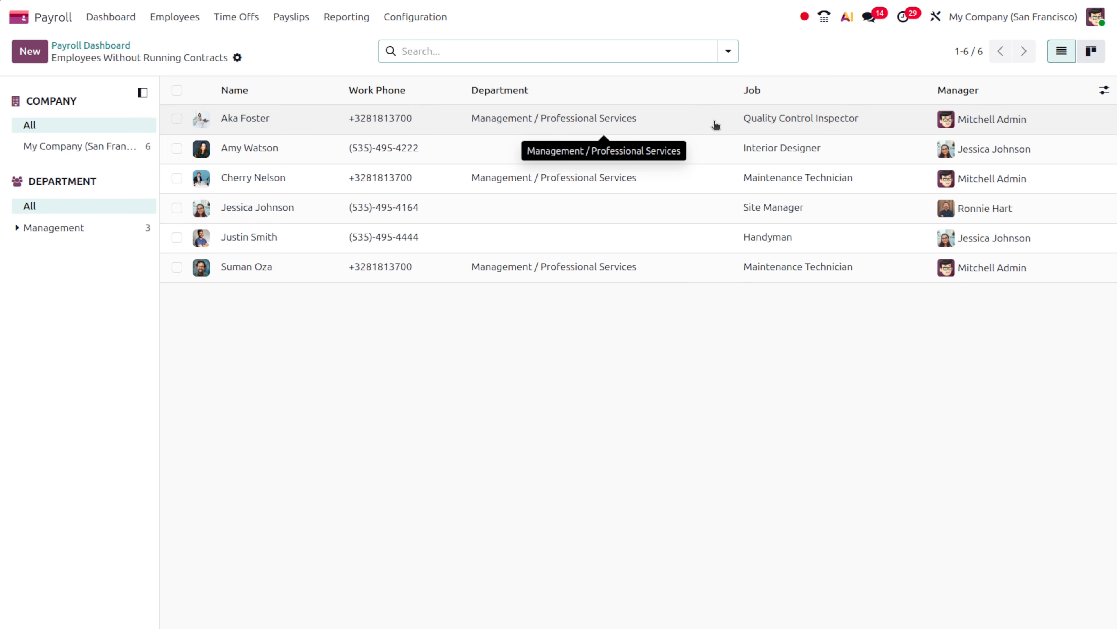
left_click(271, 108)
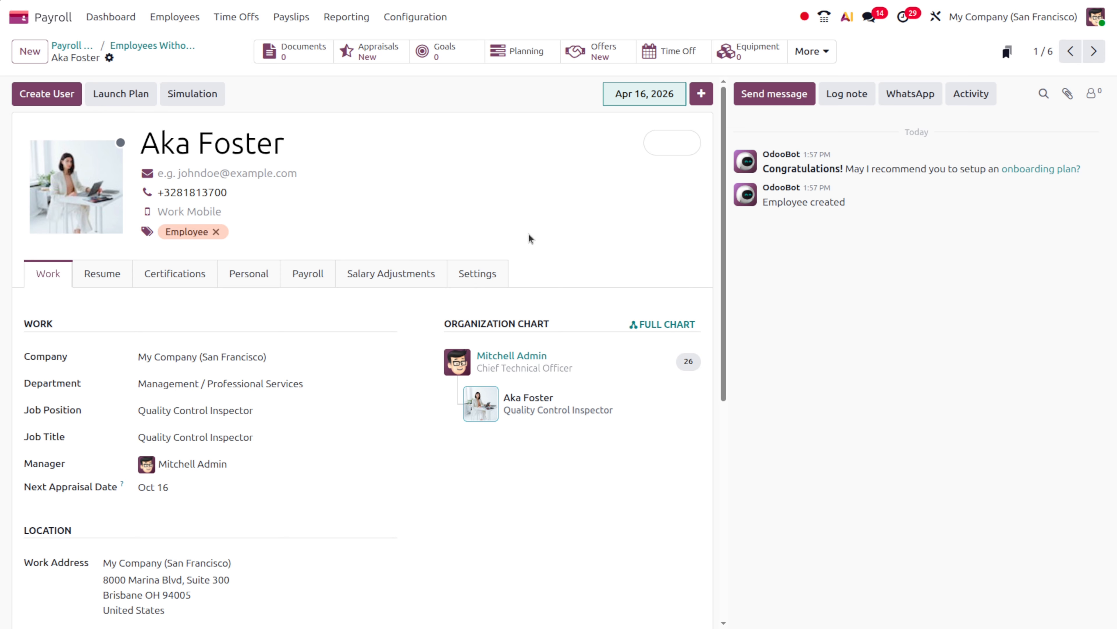
left_click(315, 275)
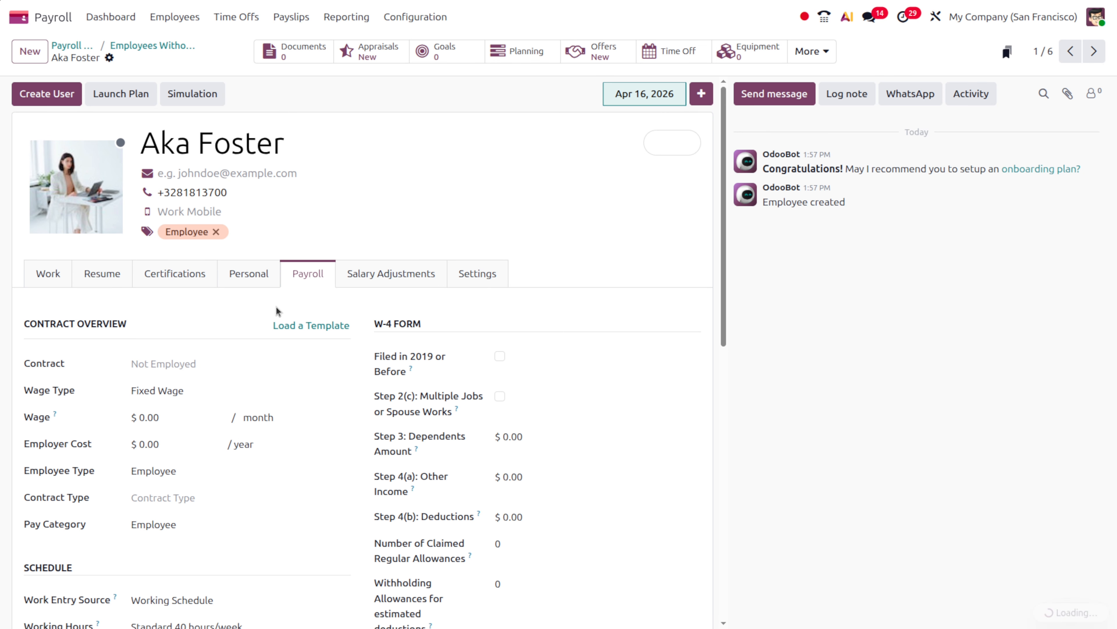
left_click(176, 365)
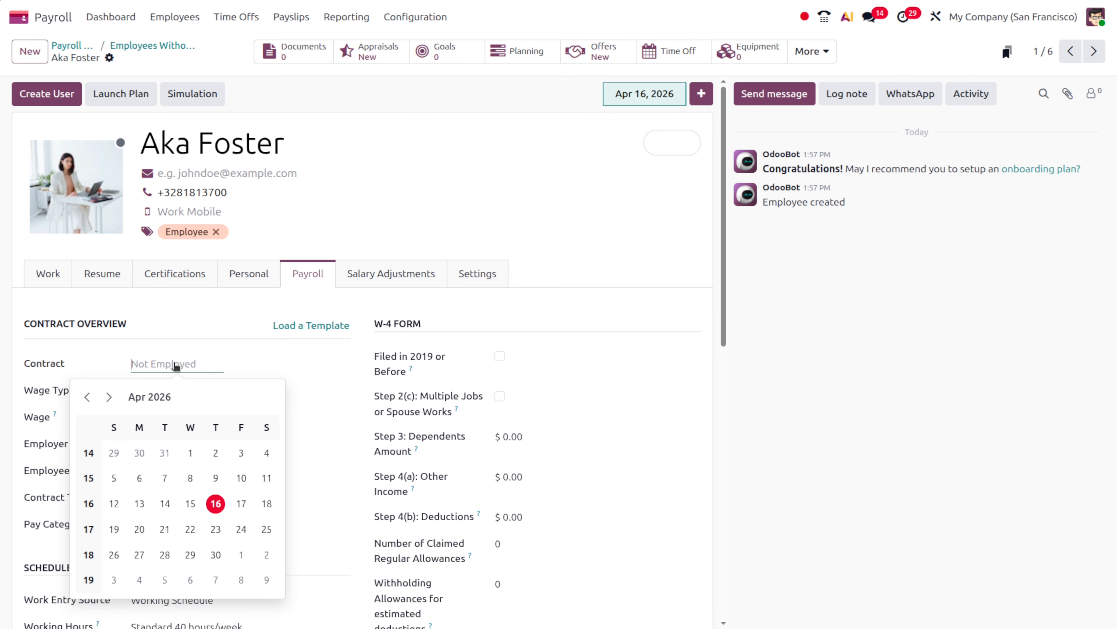
left_click(216, 503)
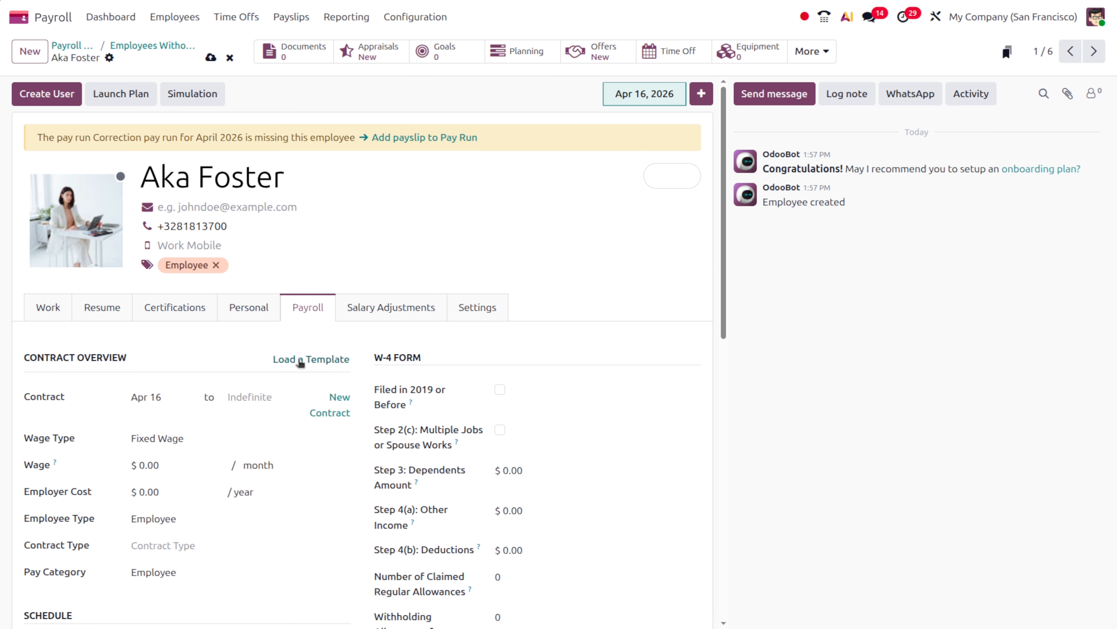
left_click(254, 395)
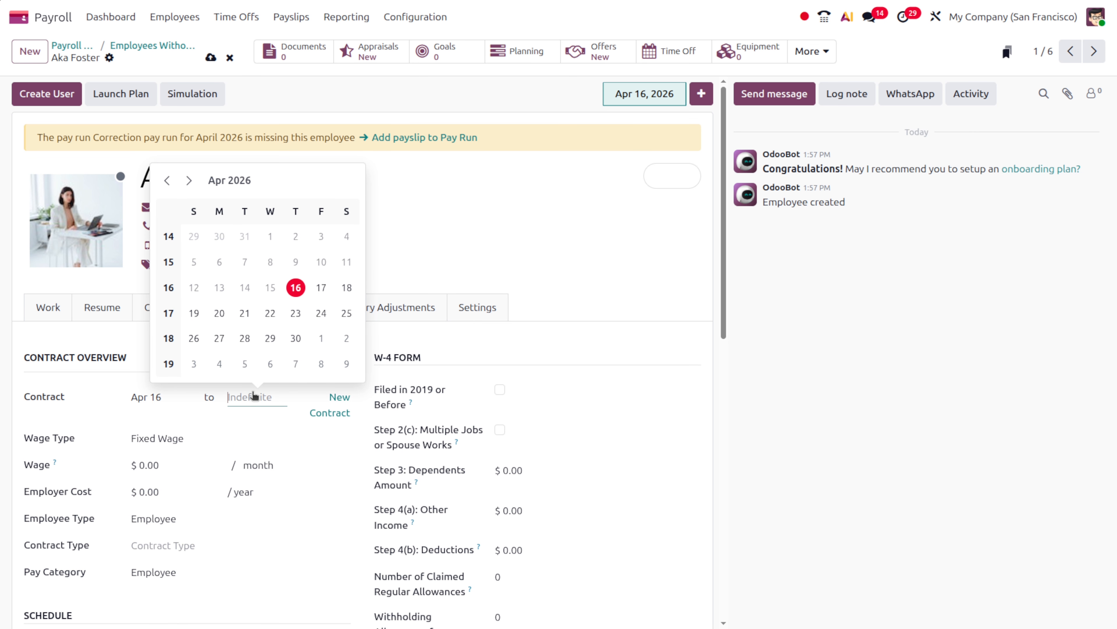
left_click(211, 57)
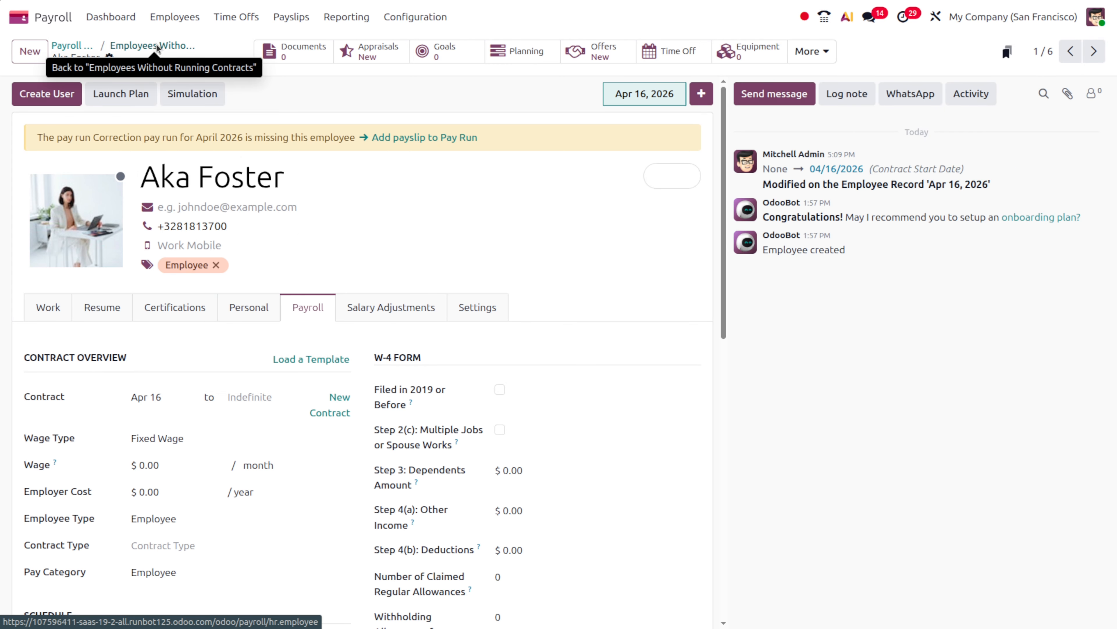
left_click(155, 46)
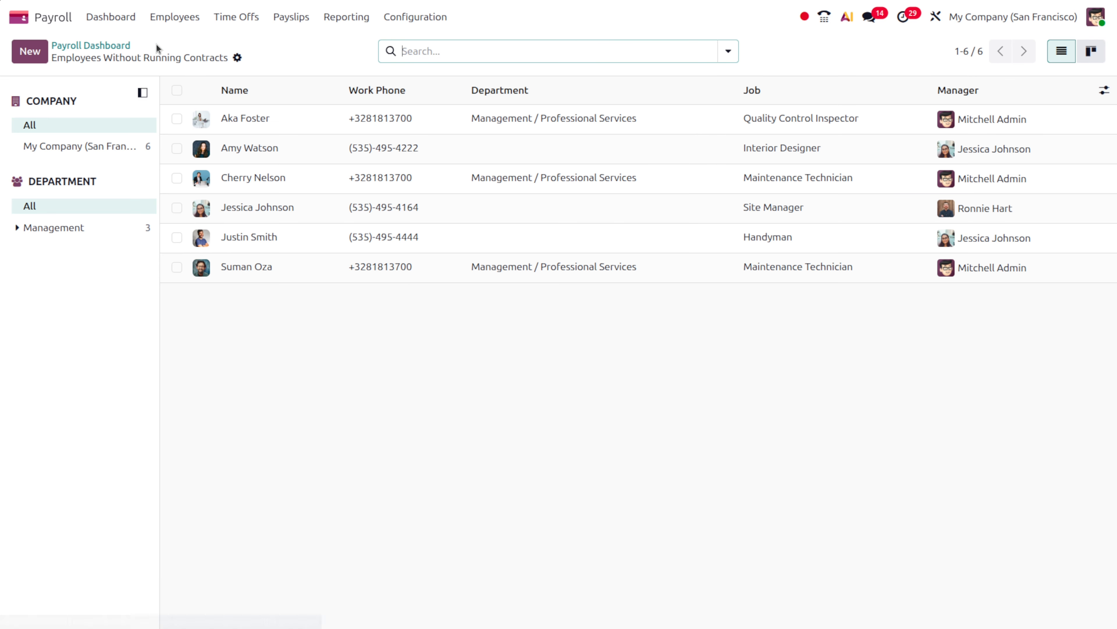
left_click(110, 46)
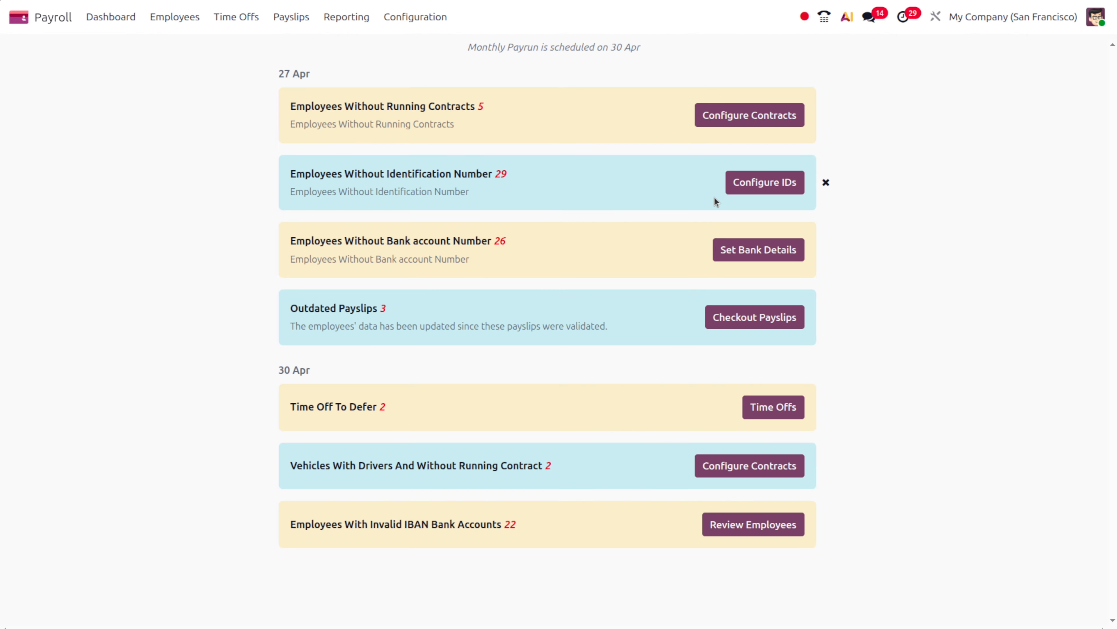
left_click(749, 193)
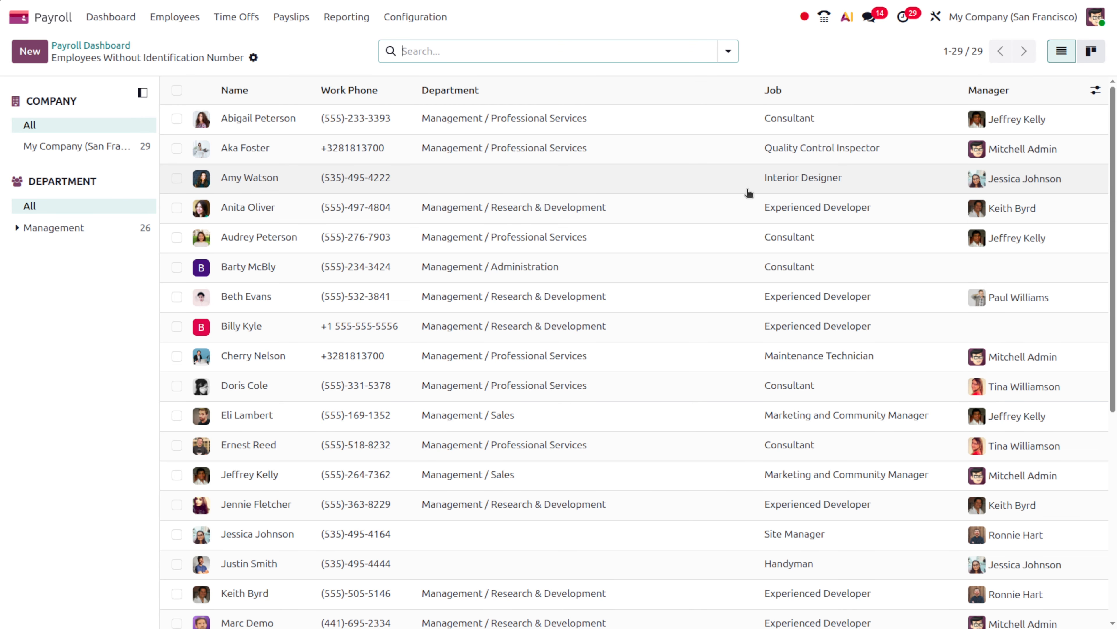
left_click(451, 119)
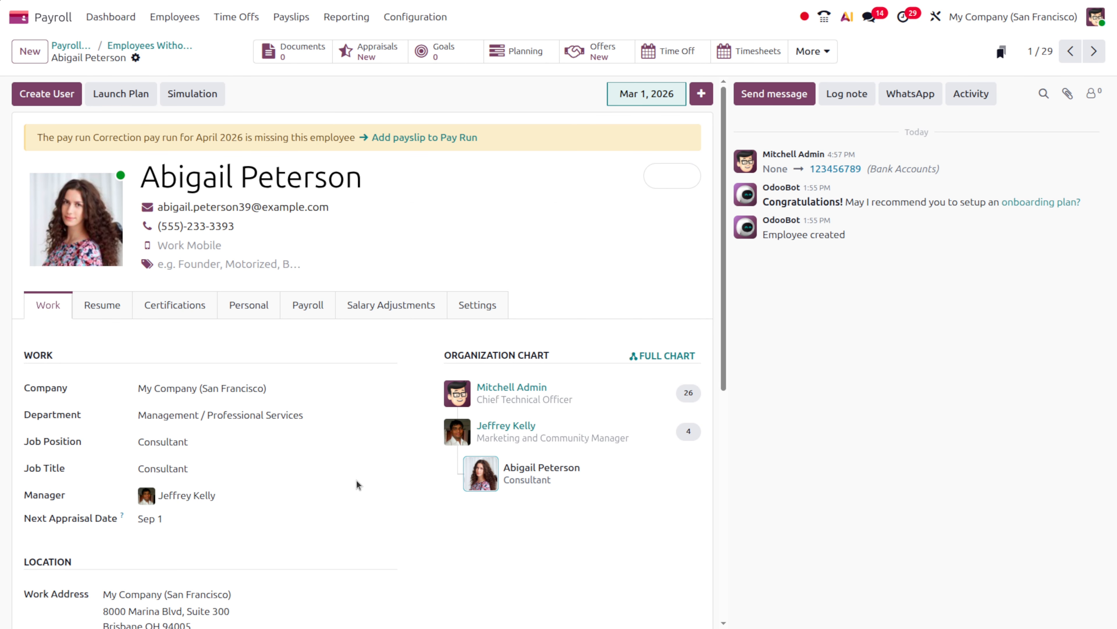
scroll(357, 479, "down", 4)
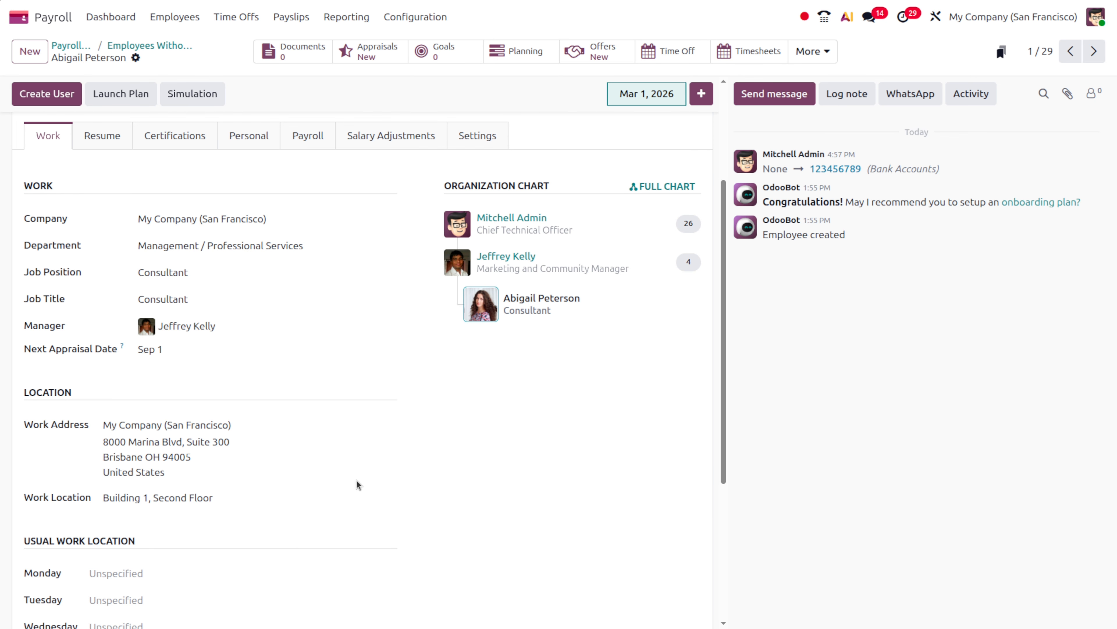
scroll(357, 480, "down", 5)
scroll(356, 479, "up", 6)
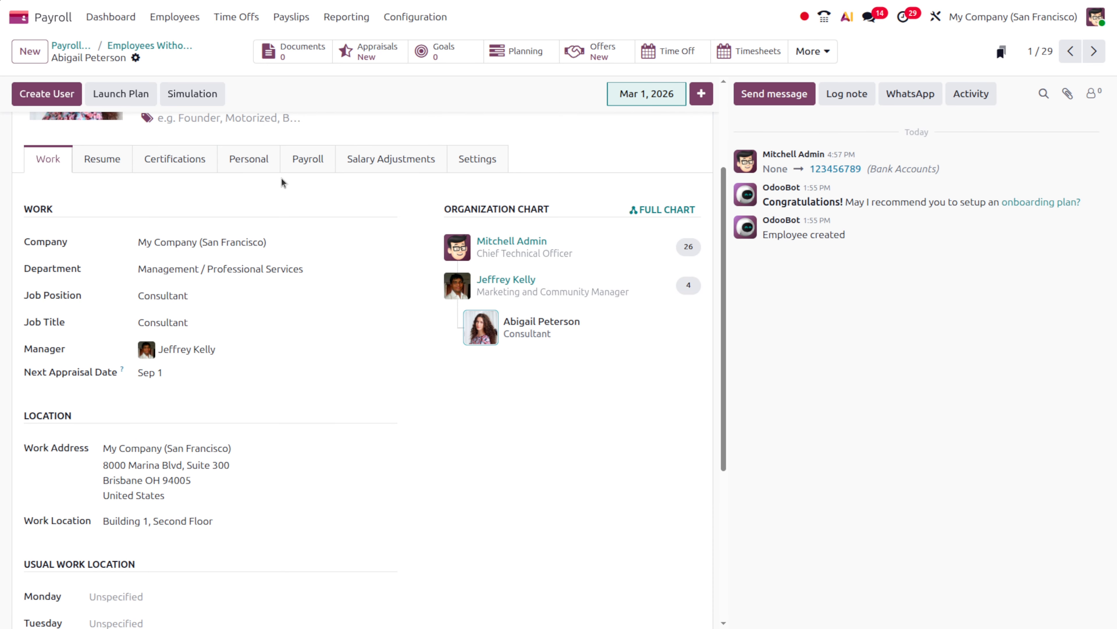
left_click(249, 161)
scroll(345, 491, "down", 3)
scroll(344, 496, "down", 8)
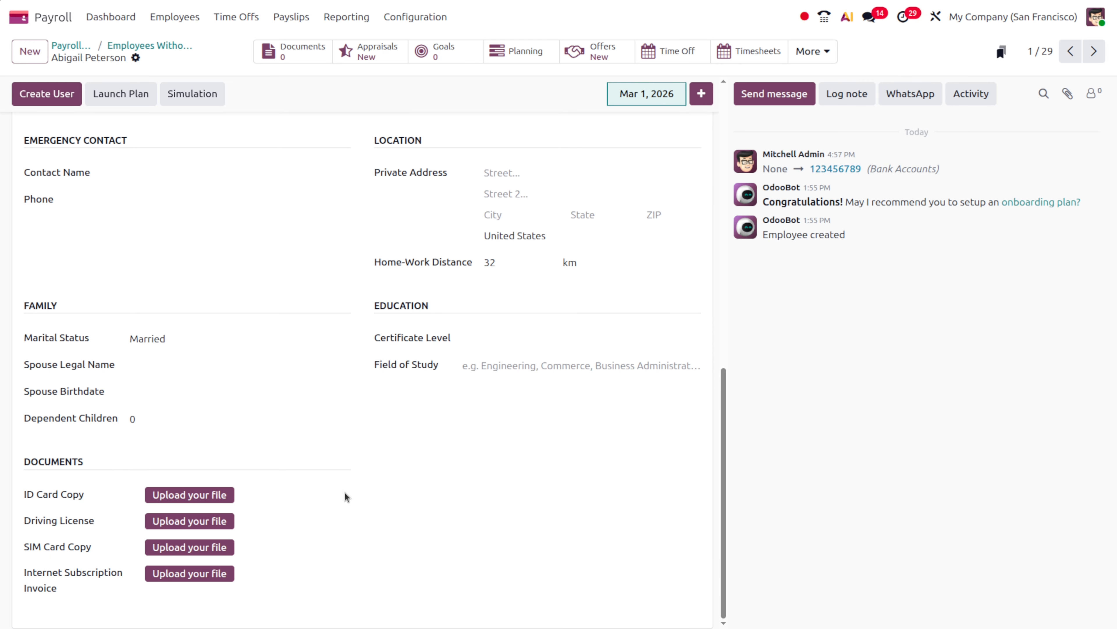
scroll(345, 492, "up", 5)
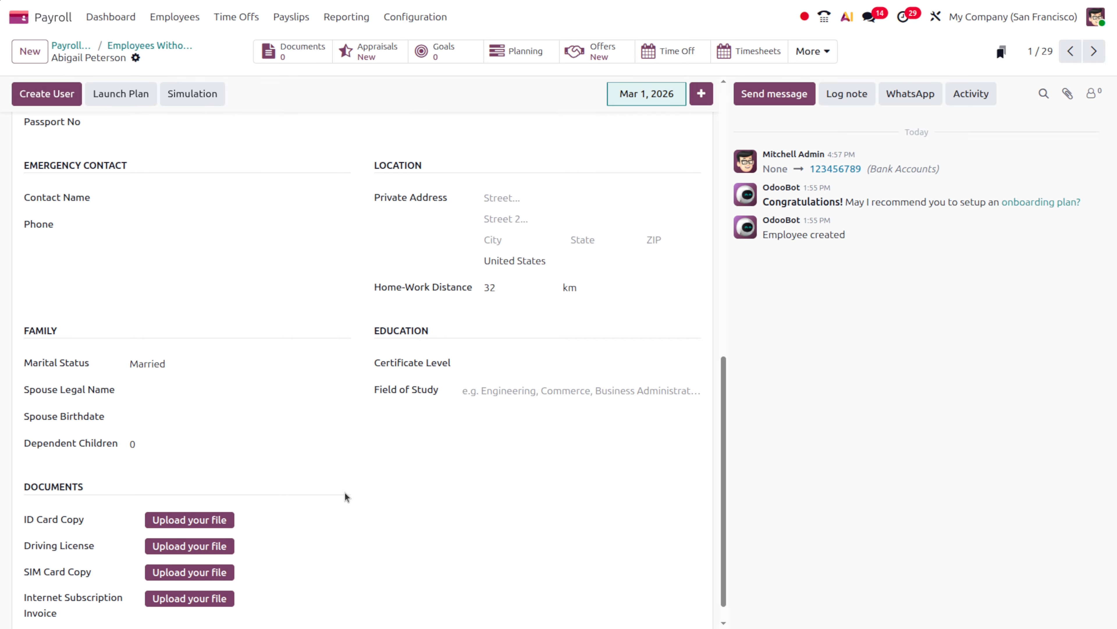
scroll(345, 492, "up", 5)
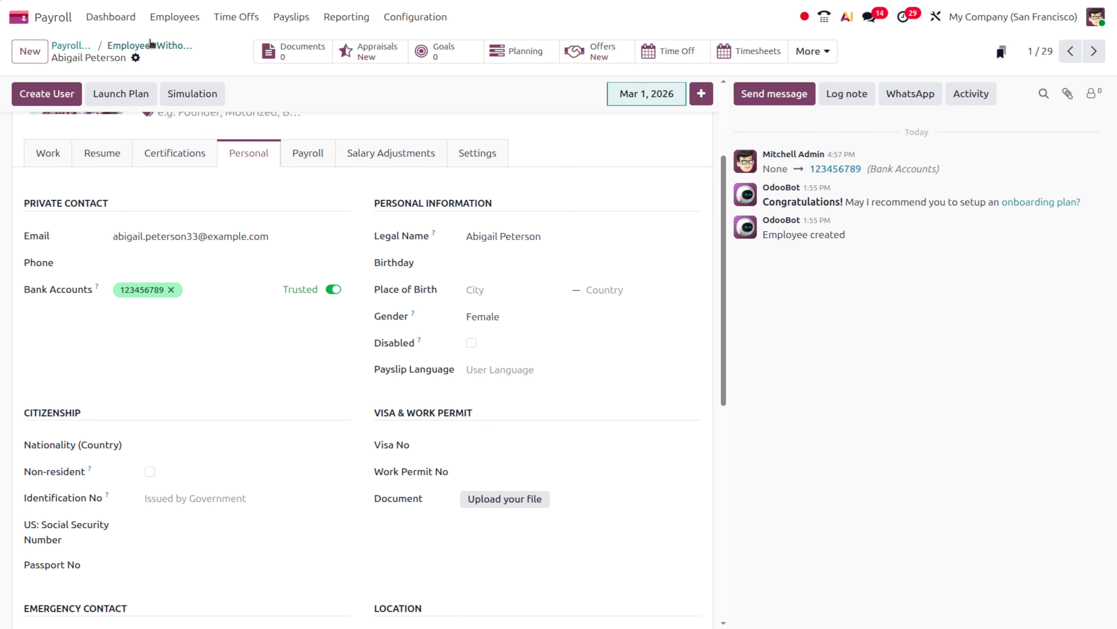
left_click(141, 46)
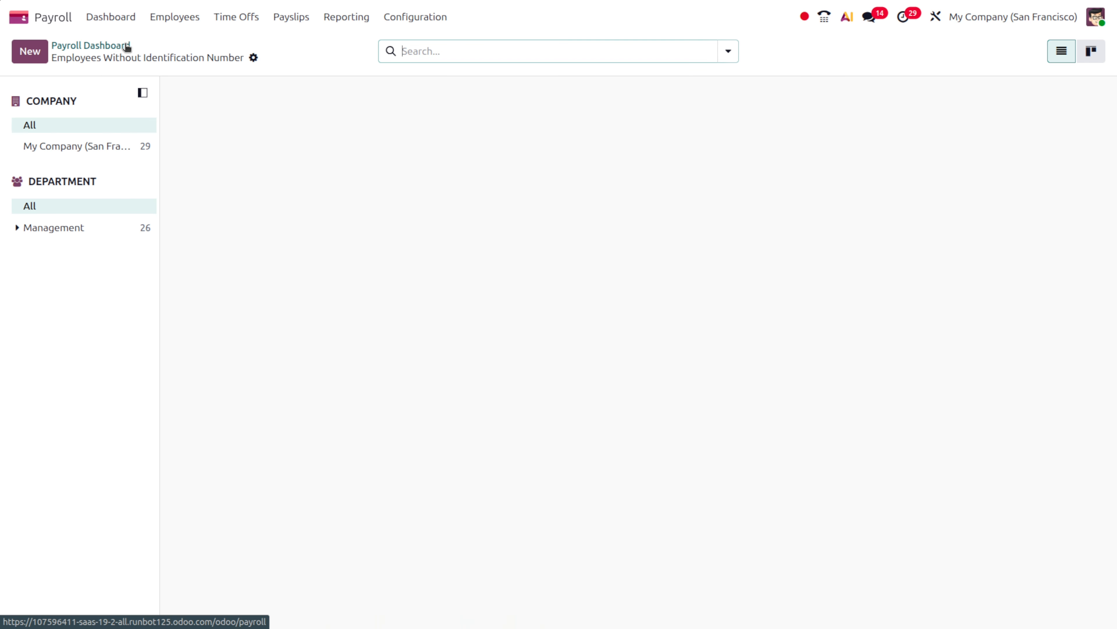
left_click(80, 47)
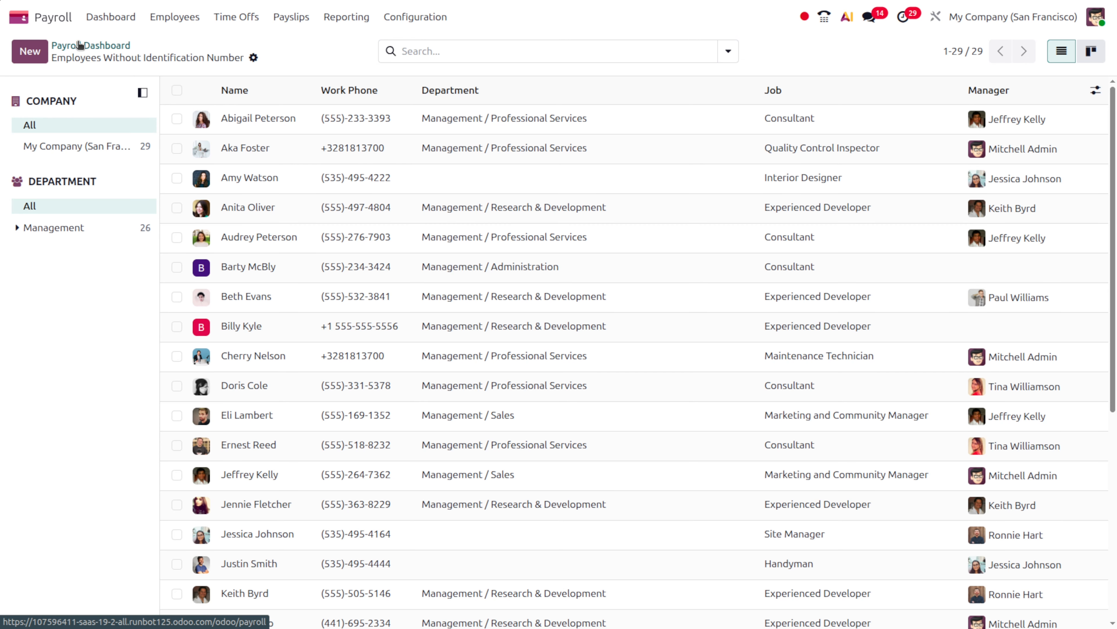
mouse_move(480, 325)
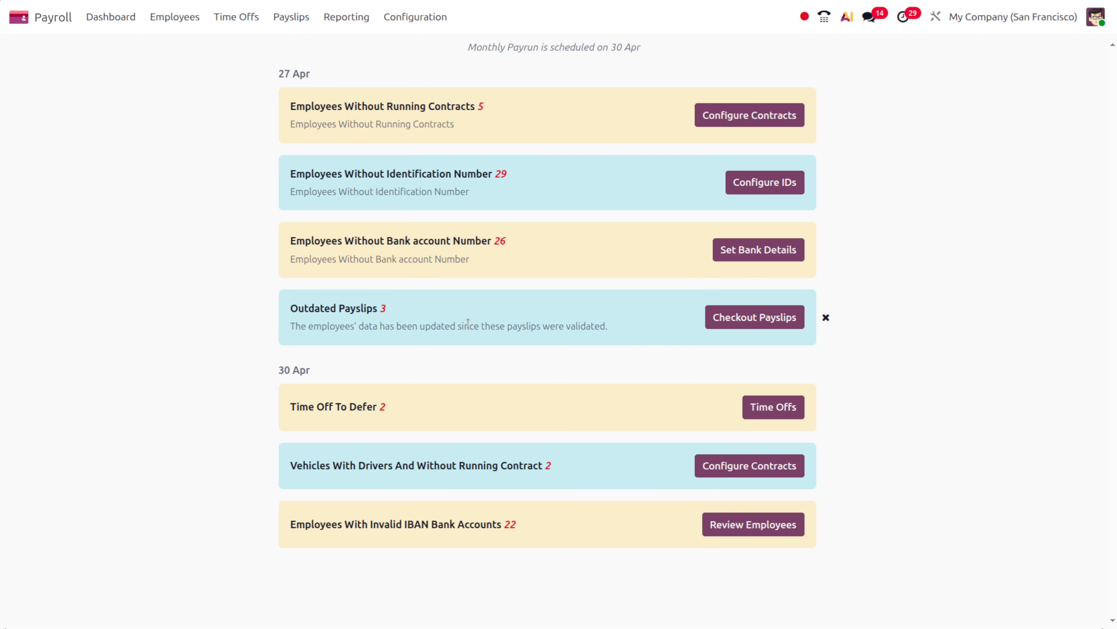
Add a trusted bank account number to an employee lacking one, save, and return to the dashboard
left_click(746, 247)
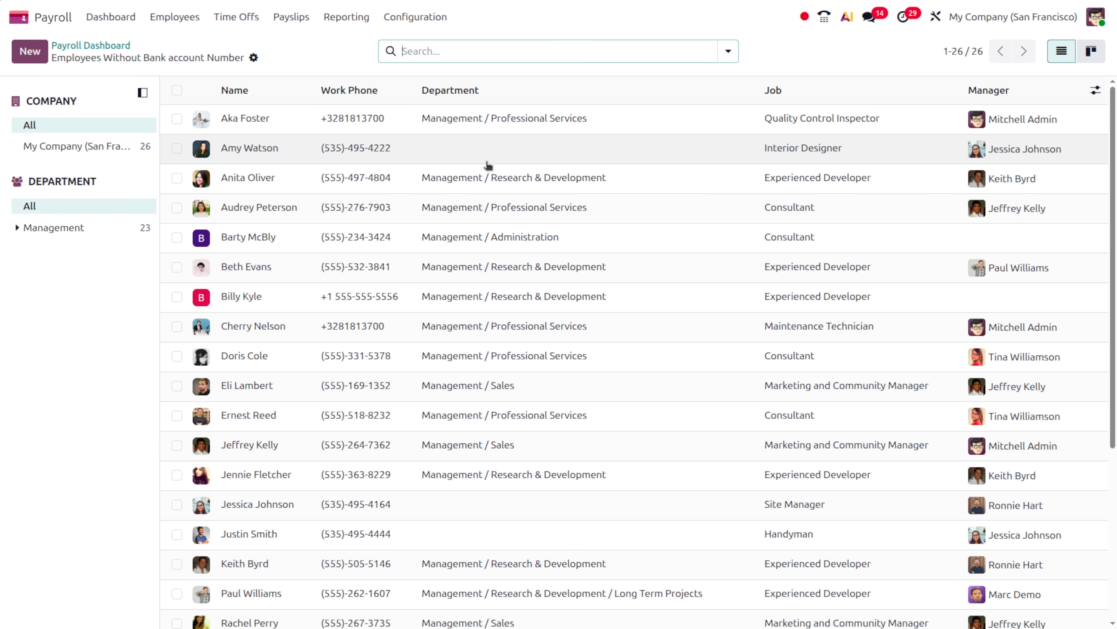
left_click(386, 179)
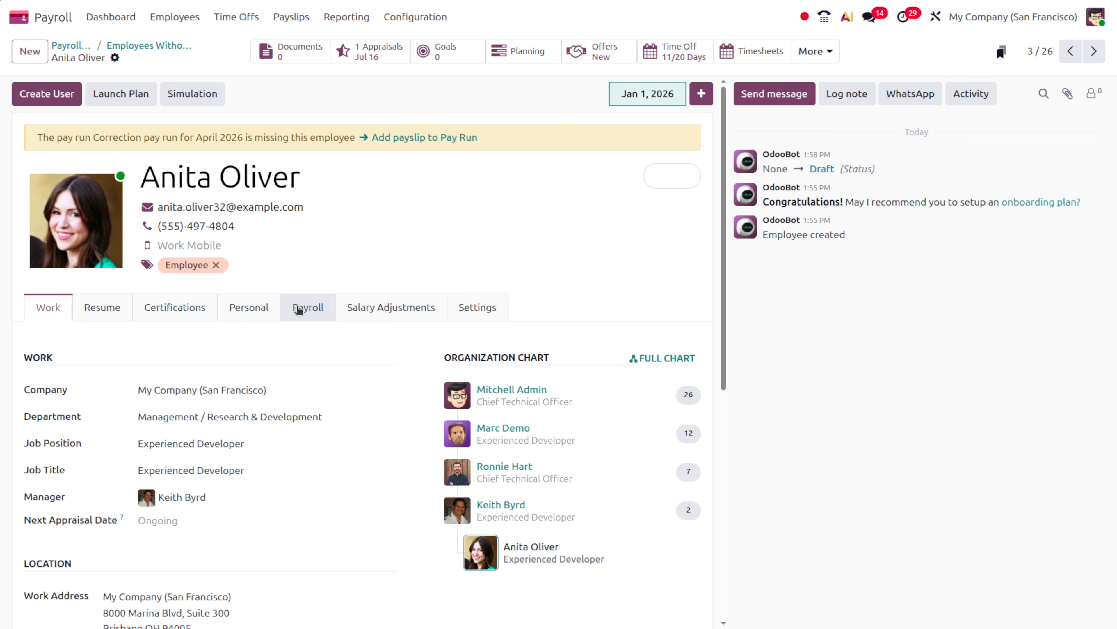
left_click(249, 310)
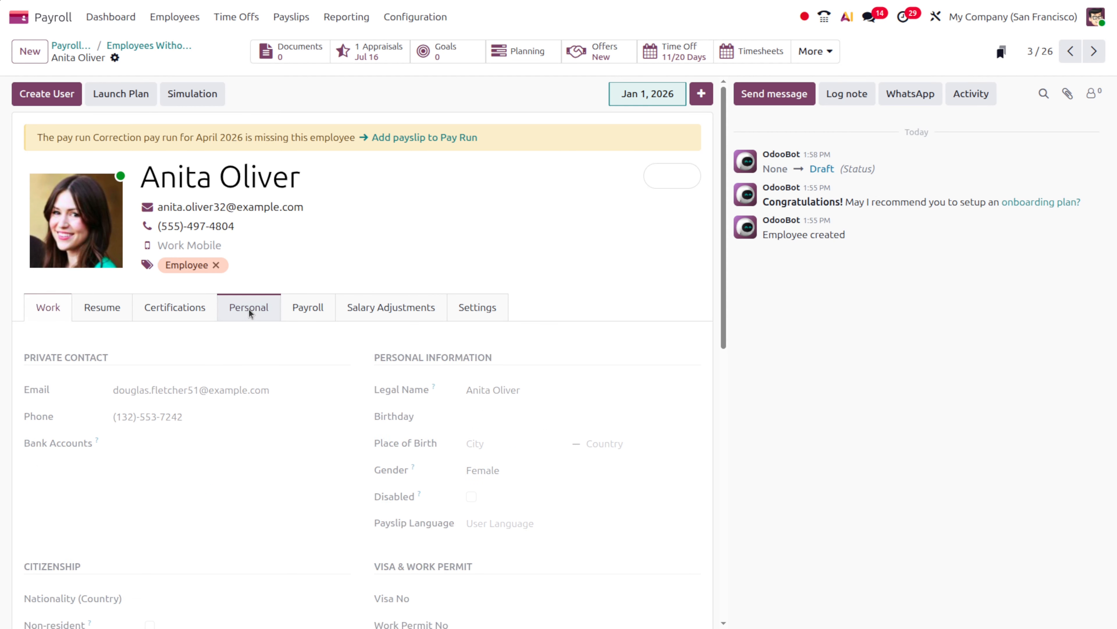
left_click(165, 445)
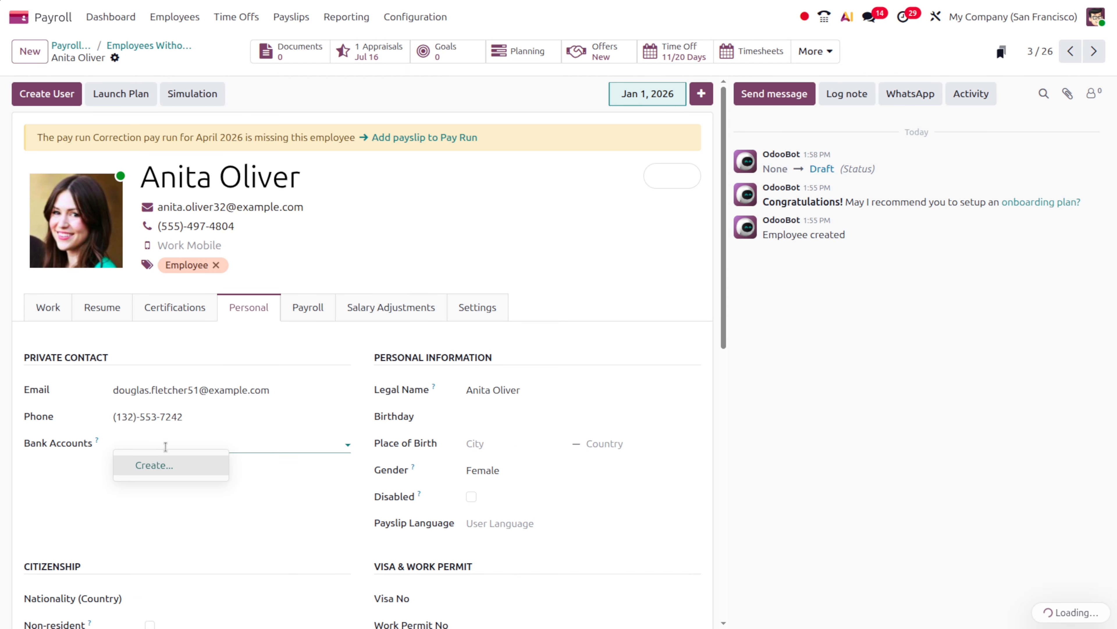
left_click(178, 464)
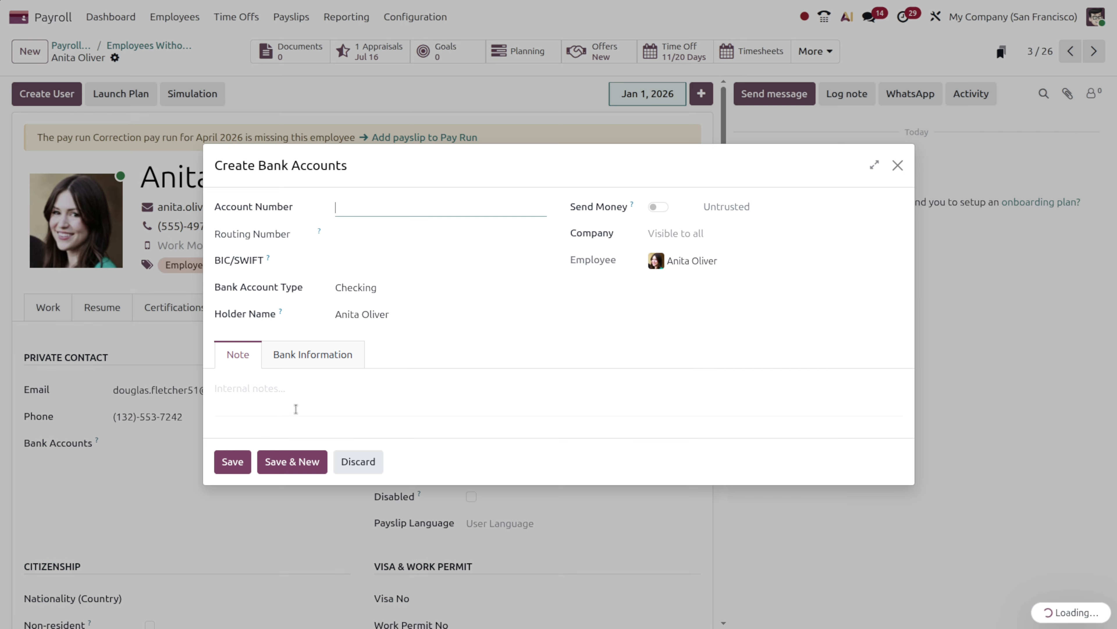
type("321654987")
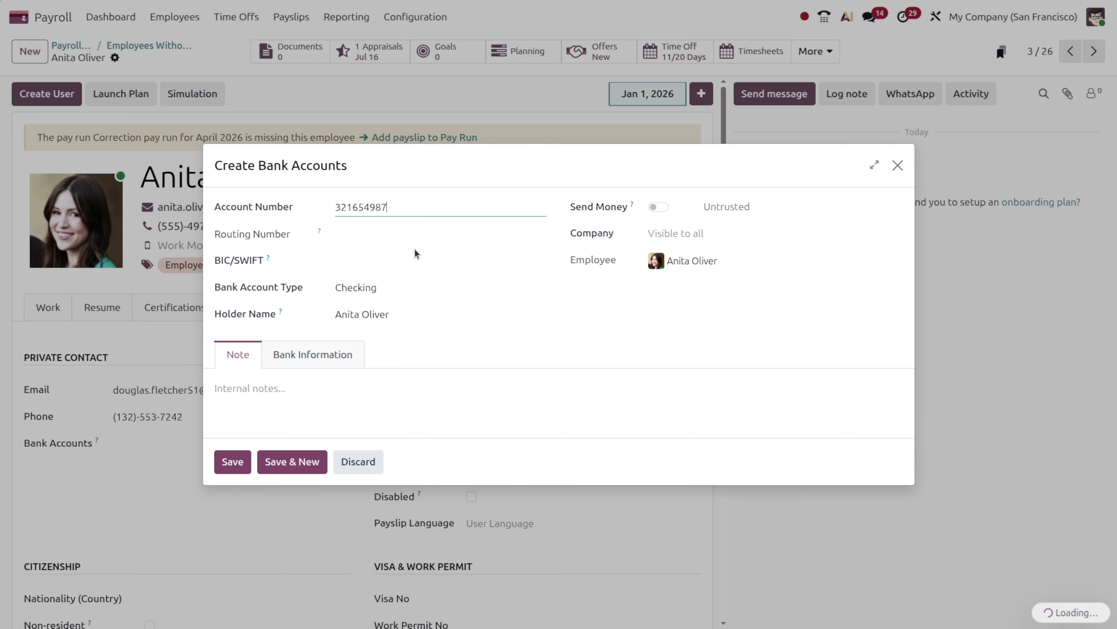
left_click(656, 208)
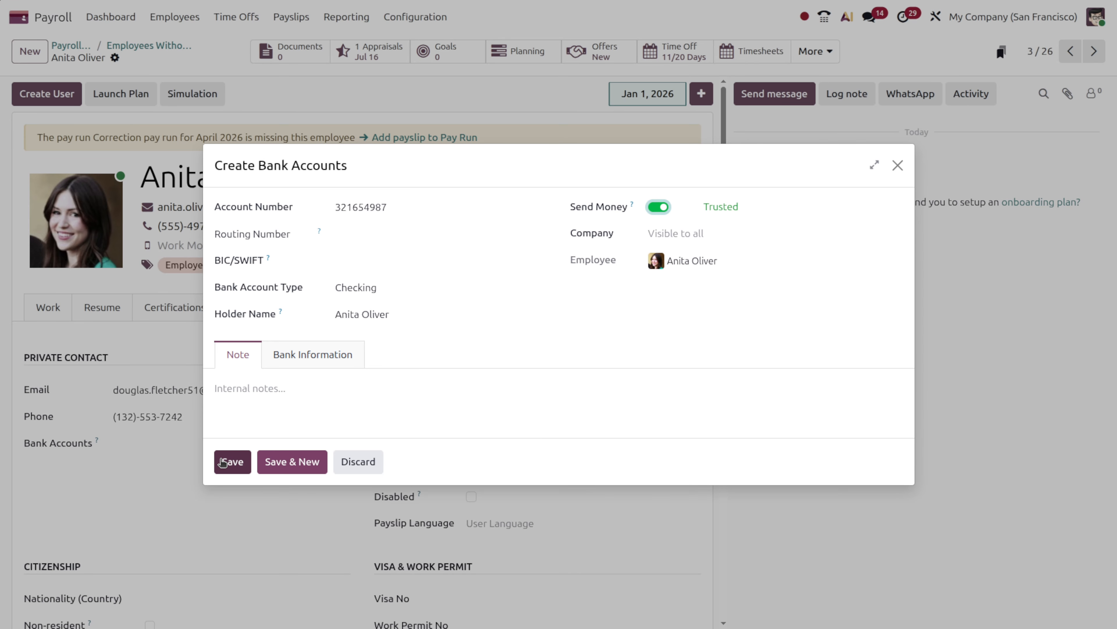
left_click(224, 461)
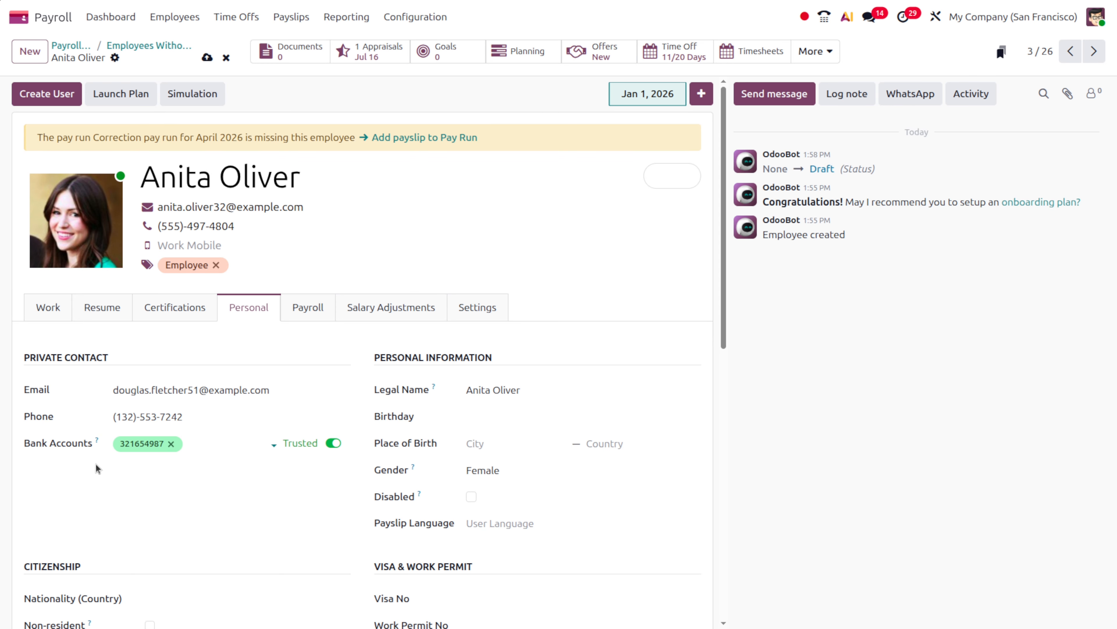
left_click(207, 58)
left_click(132, 45)
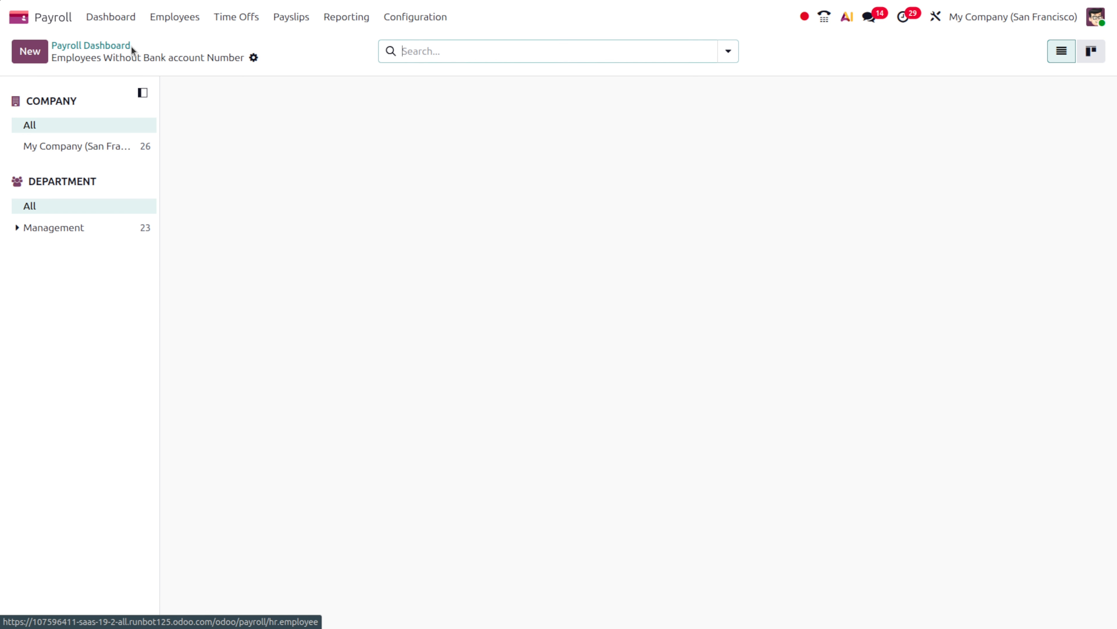
left_click(113, 45)
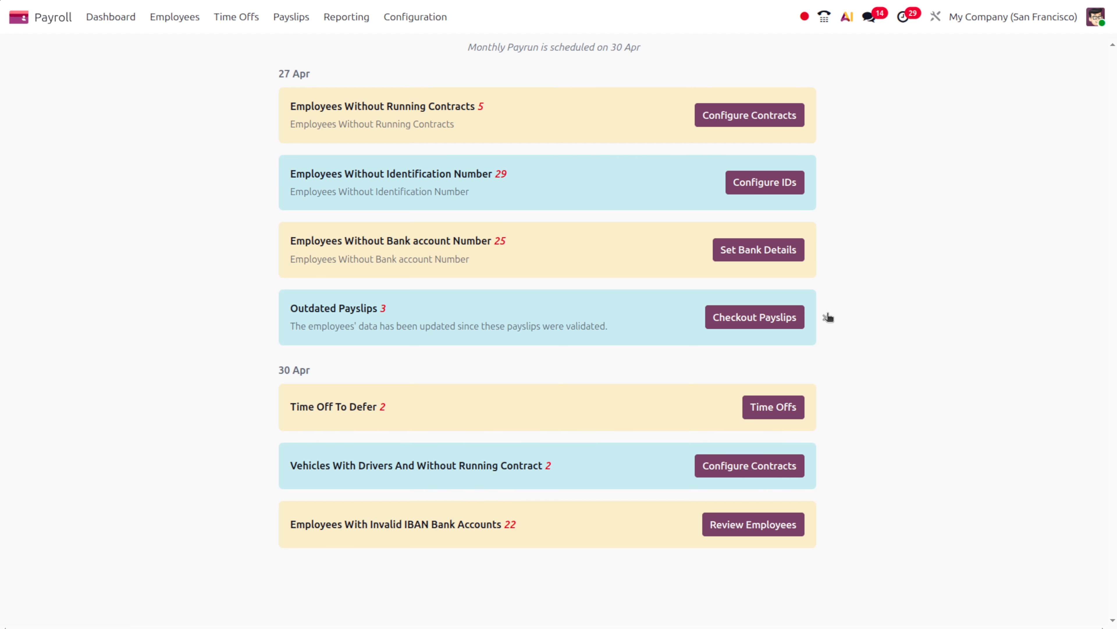
Dismiss the Outdated Payslips warning card, confirming with Hide it
left_click(826, 319)
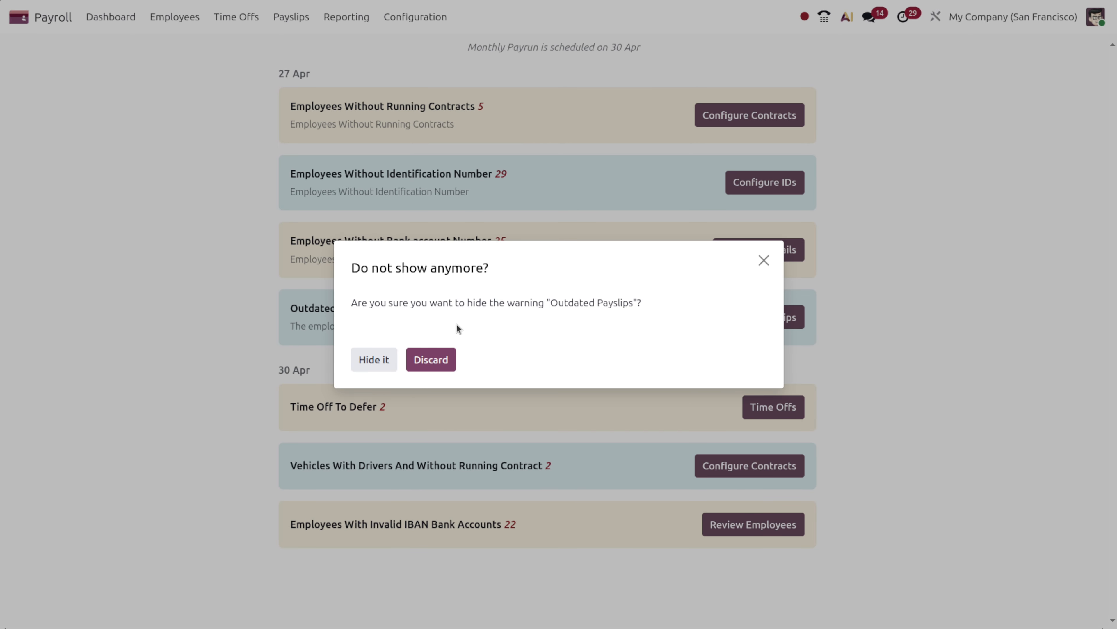
left_click(363, 359)
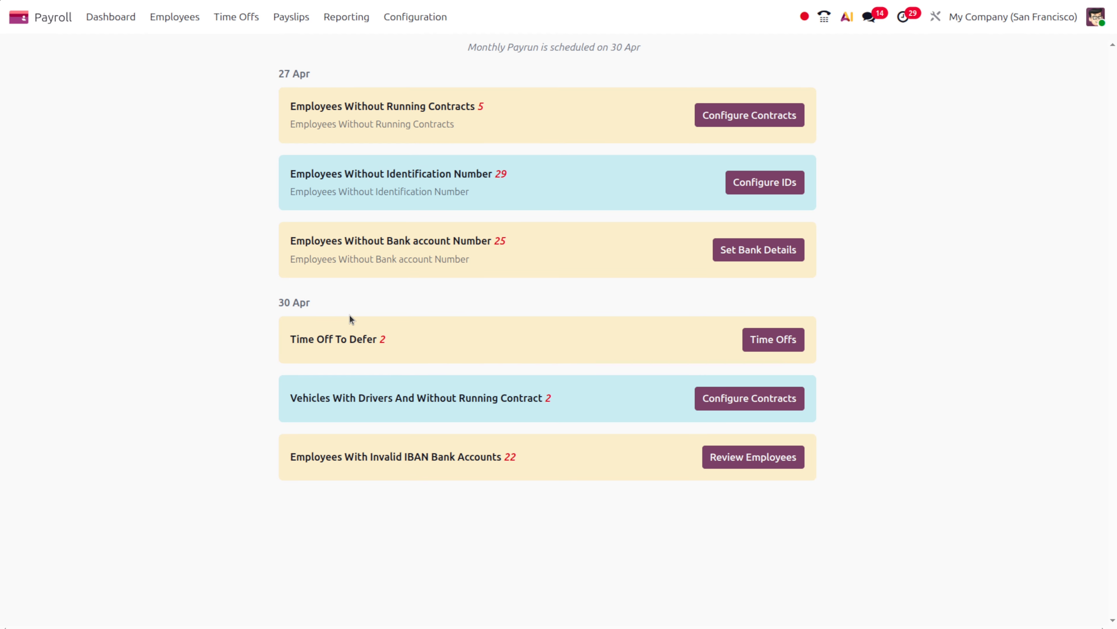
Enter a $10,000 monthly wage on the Quality Control Inspector's payroll contract
left_click(176, 16)
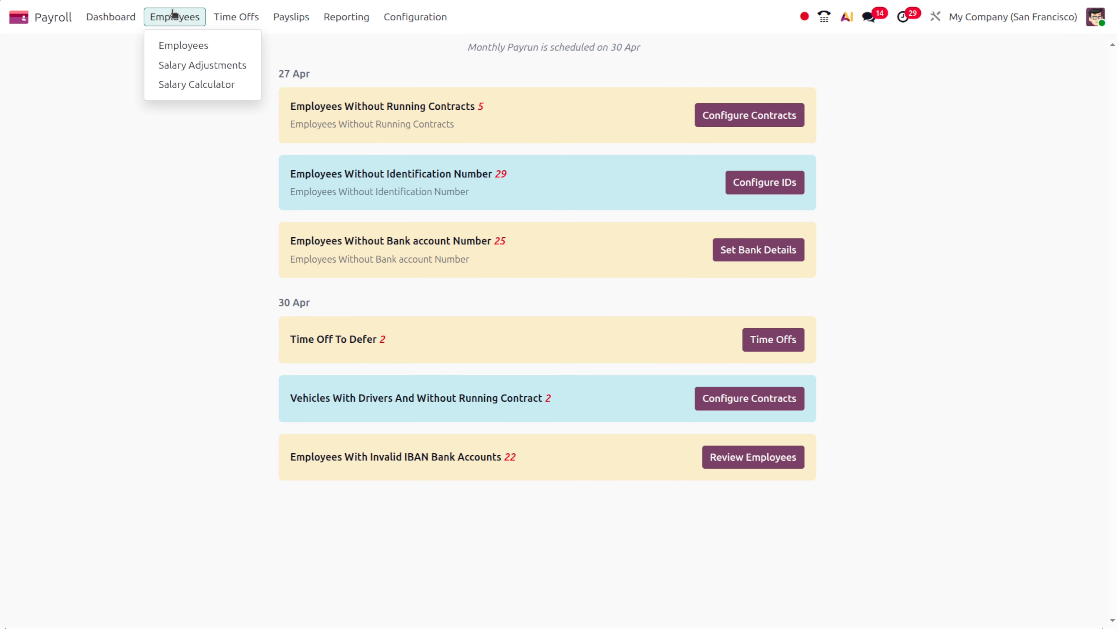
left_click(188, 46)
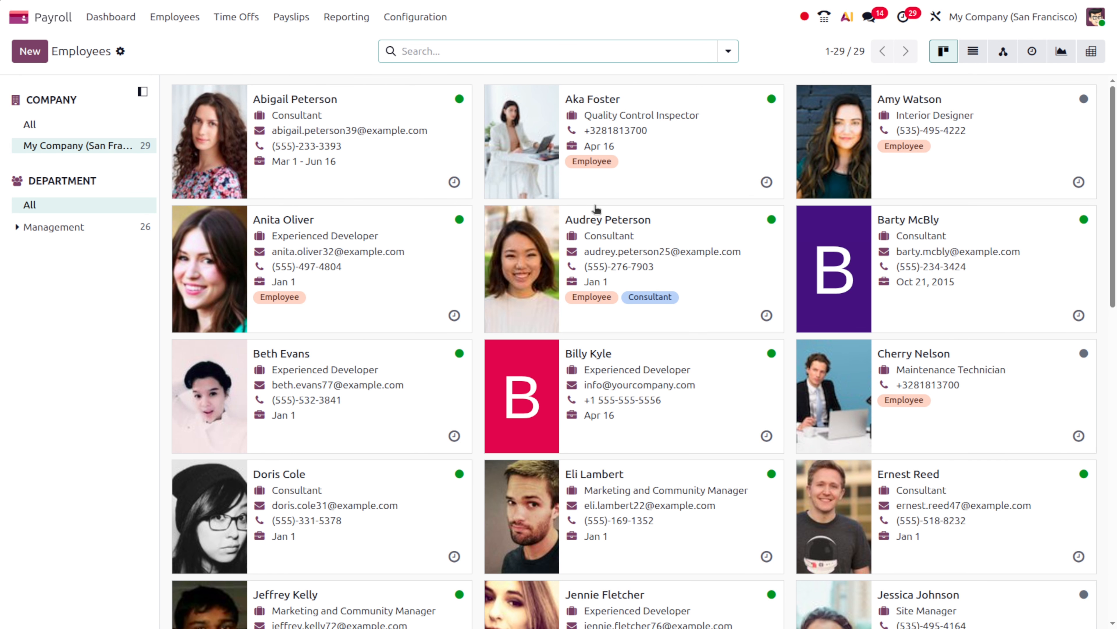
left_click(649, 131)
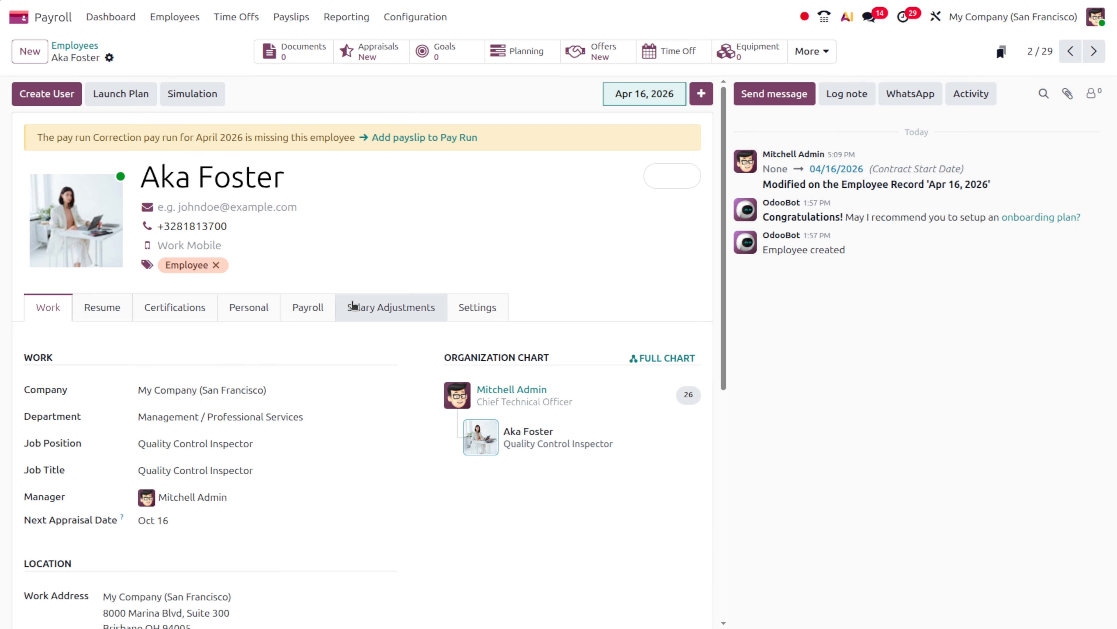
left_click(307, 307)
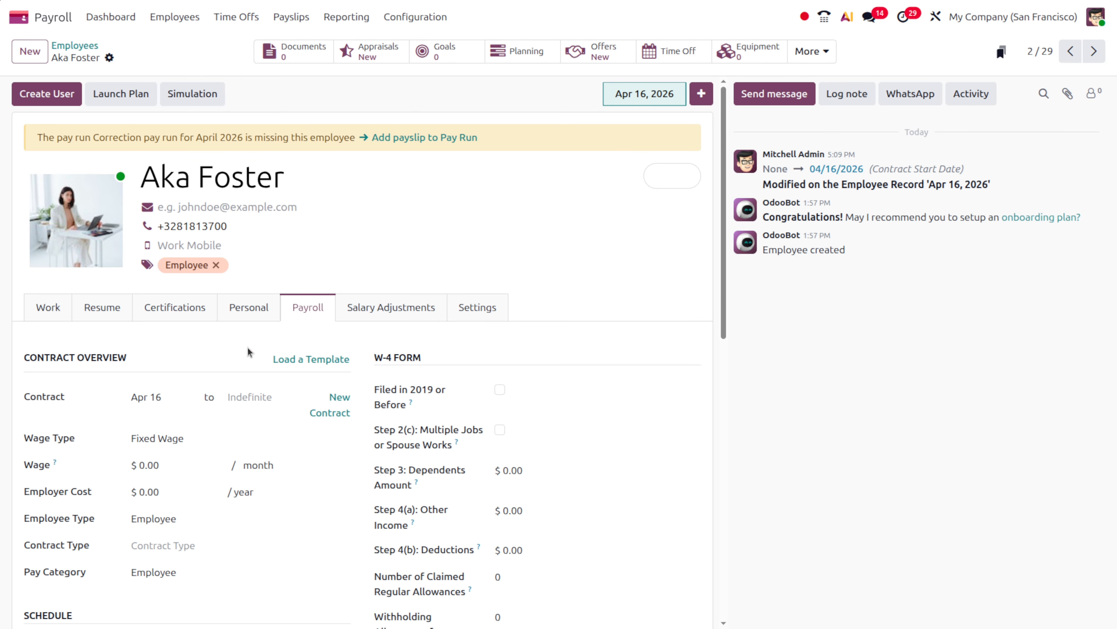
left_click(168, 460)
type("100")
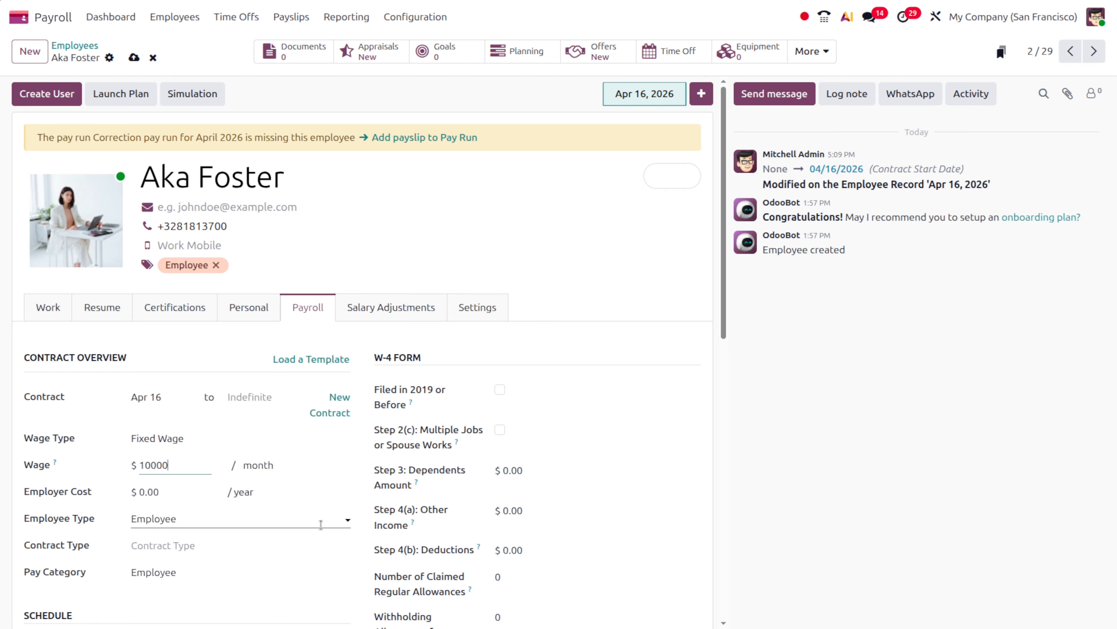
left_click(319, 521)
left_click(708, 438)
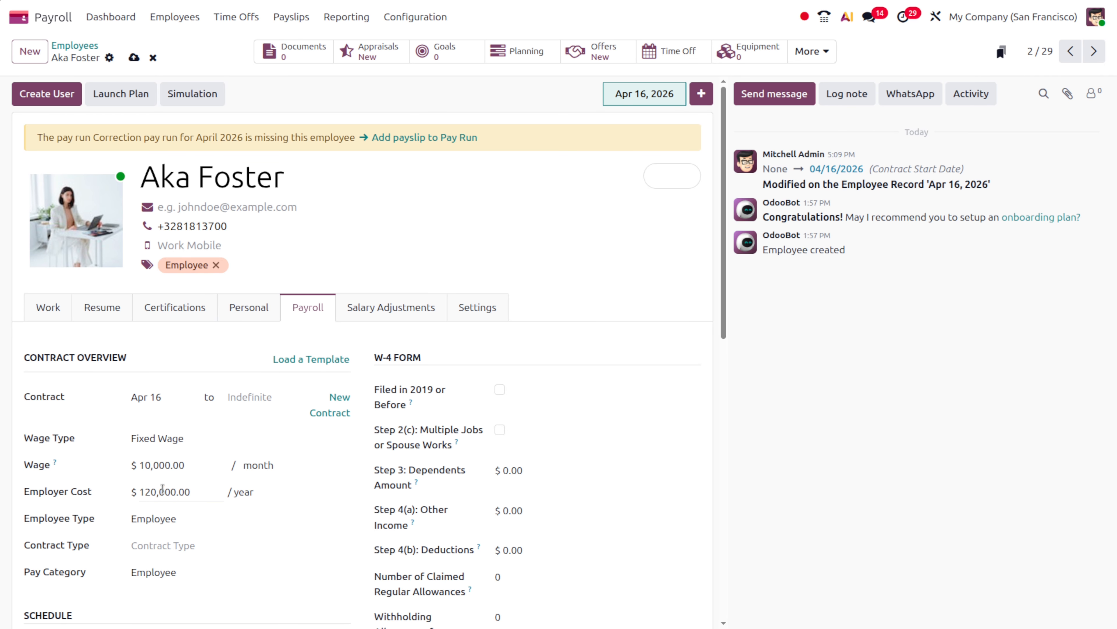
left_click(412, 308)
Add an Attachment of Salary adjustment taking $100 per payslip
left_click(41, 364)
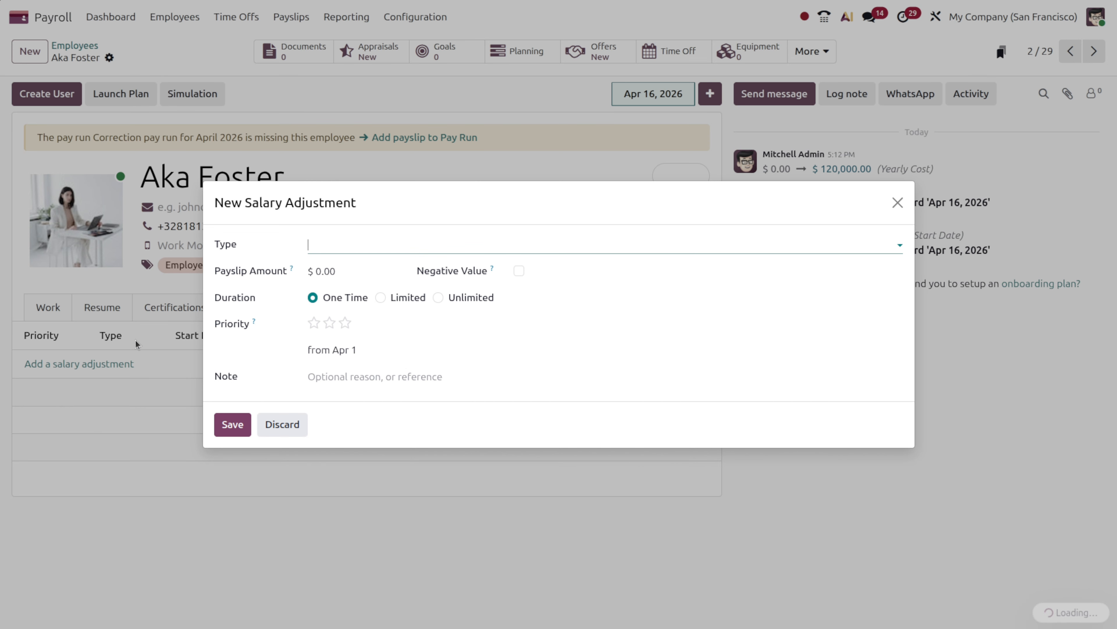
left_click(322, 246)
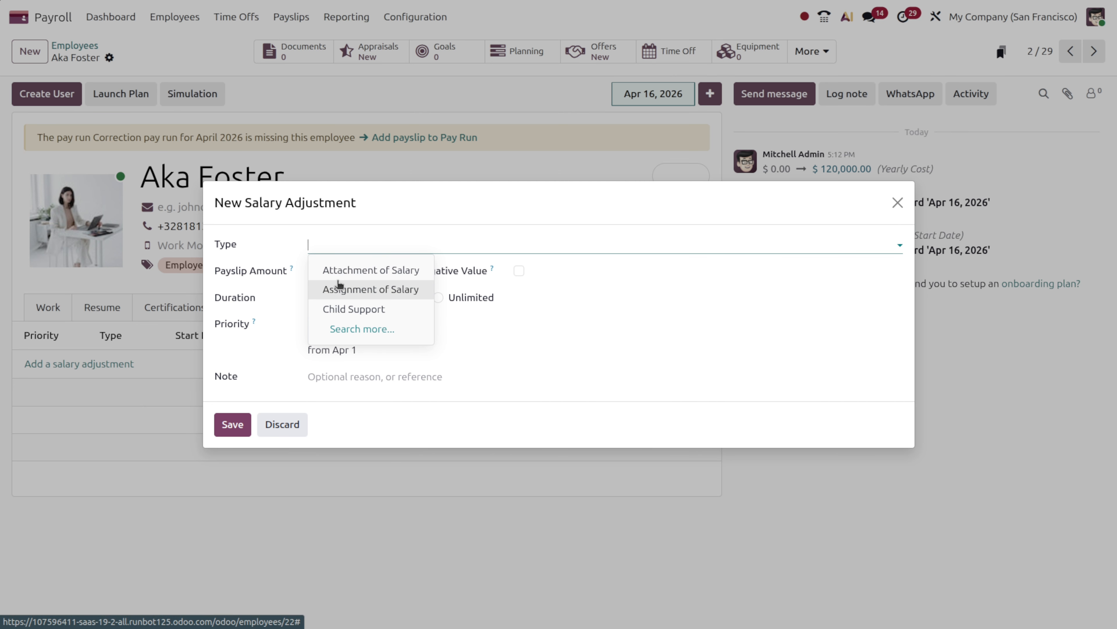
left_click(348, 270)
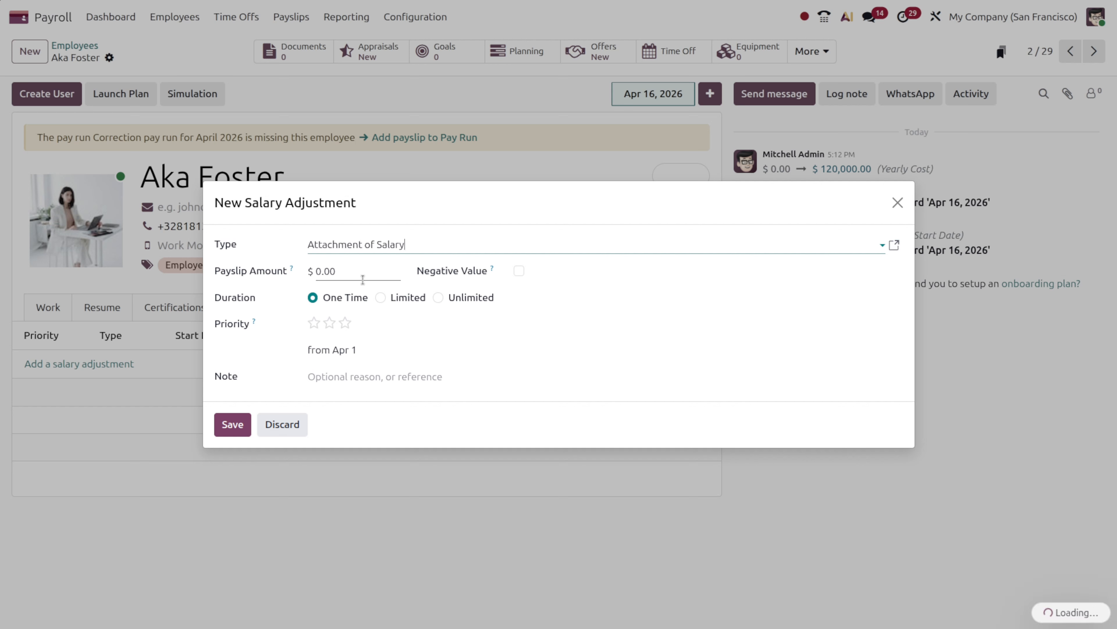
left_click(372, 276)
type("100")
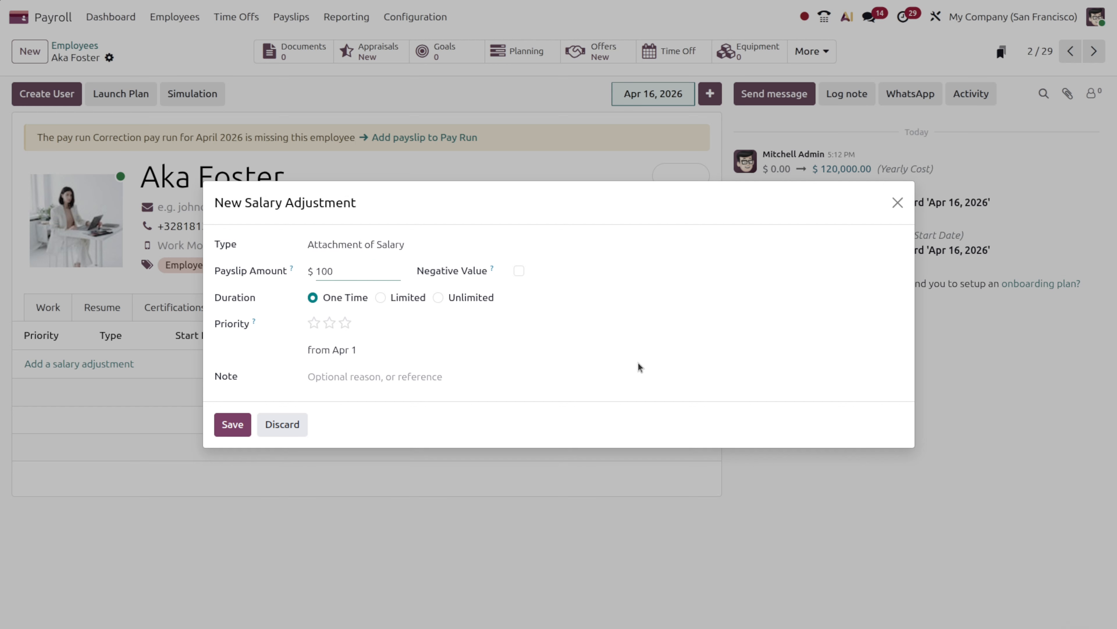
left_click(649, 351)
Limit the adjustment's duration to a $500 total and save it
left_click(380, 298)
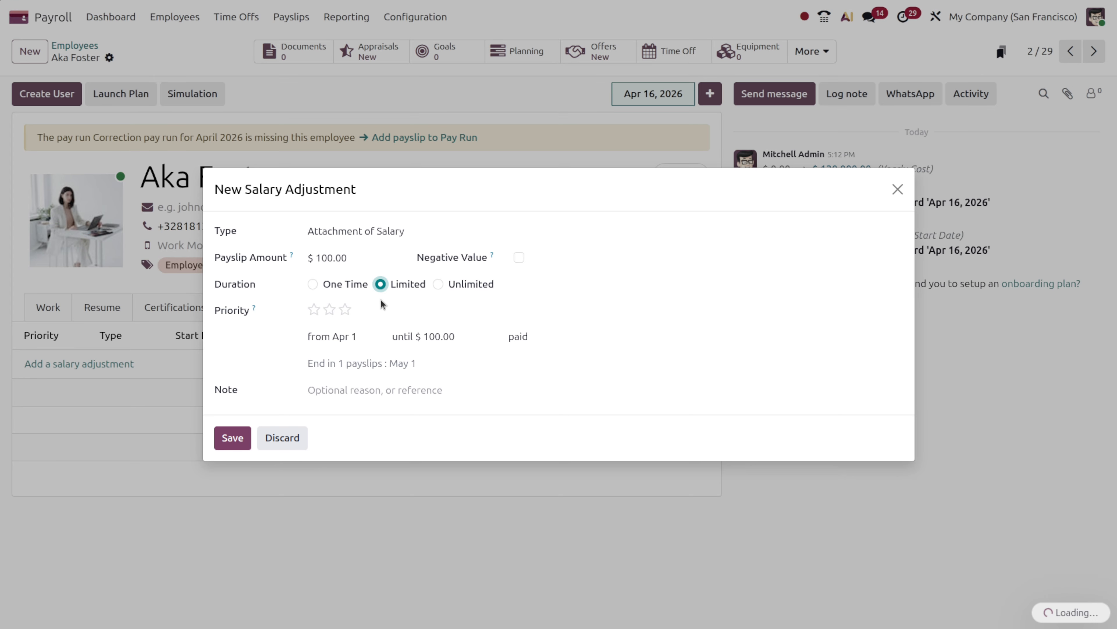
left_click(462, 340)
key("BackSpace")
type("500")
left_click(485, 379)
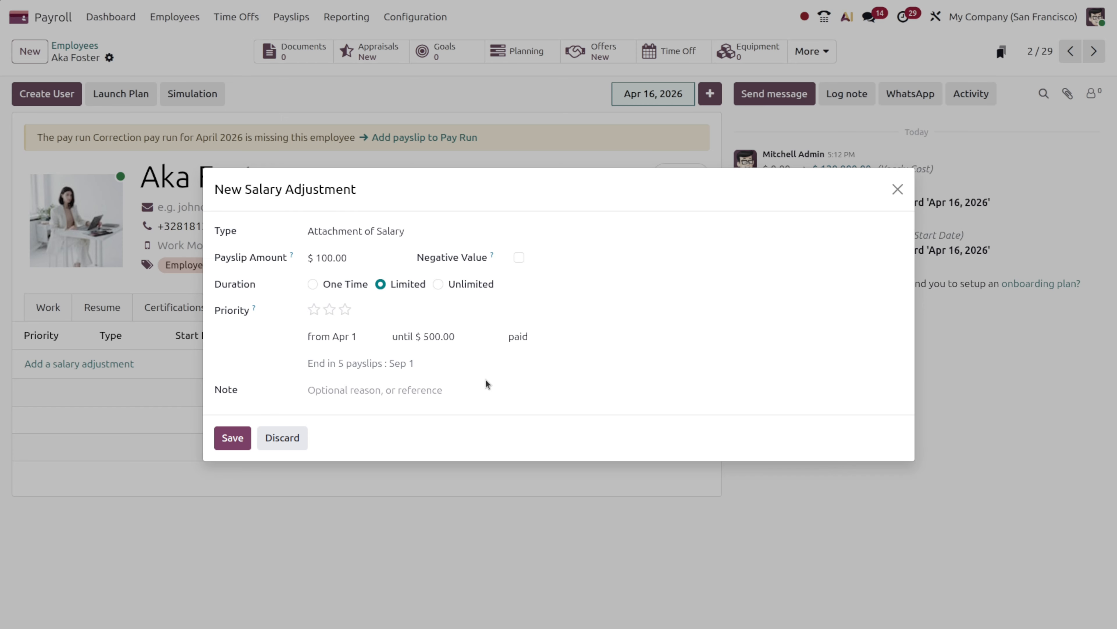
left_click(438, 284)
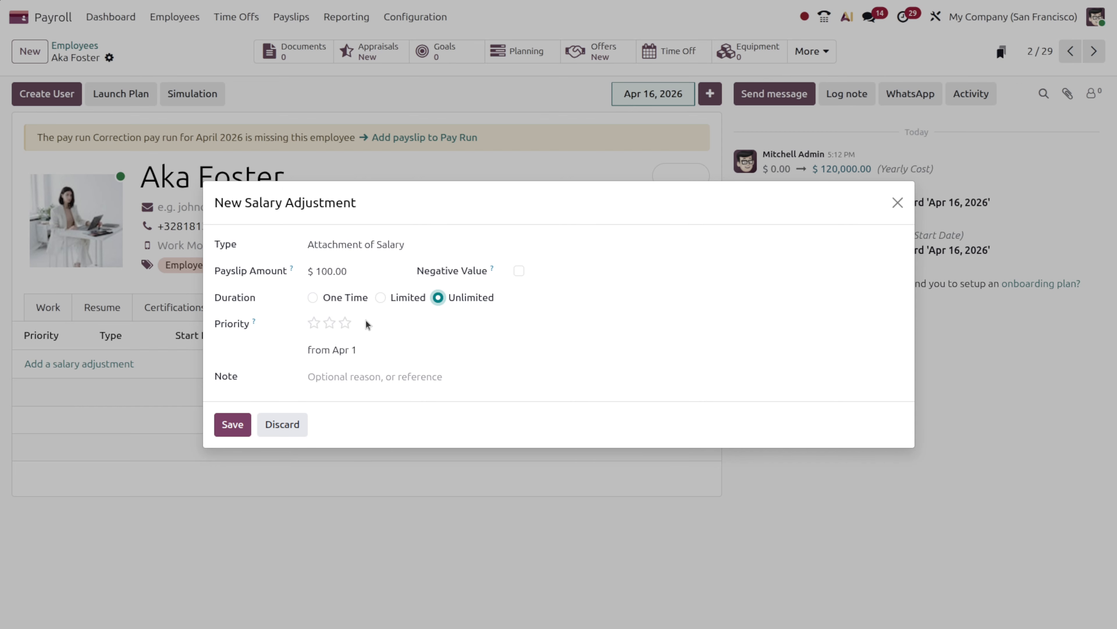
left_click(381, 298)
left_click(462, 337)
double_click(472, 338)
type("500")
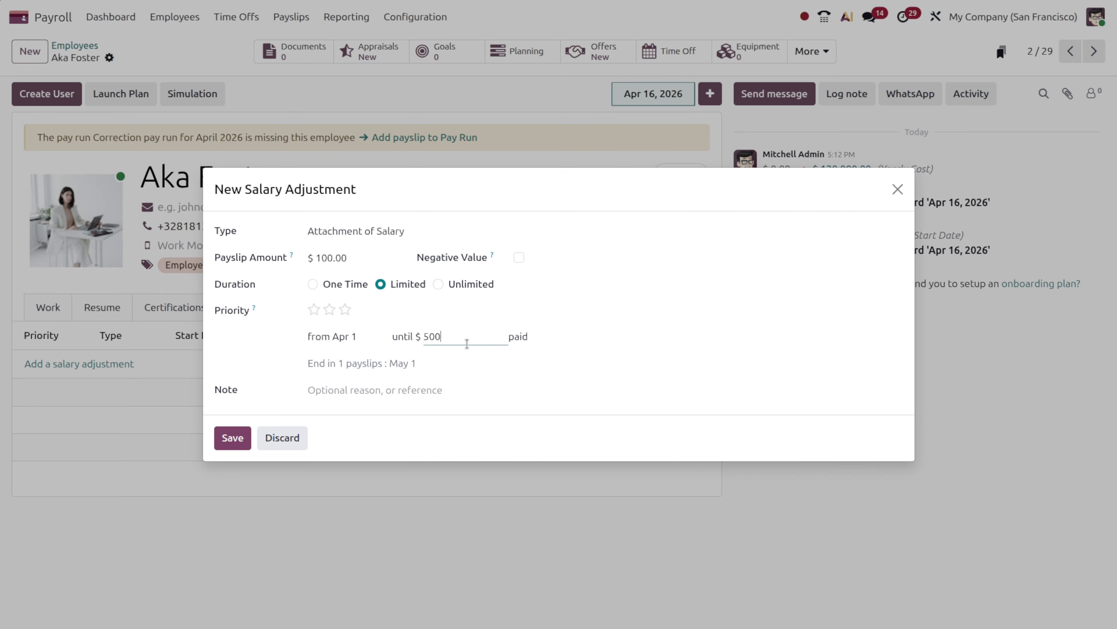
left_click(532, 406)
left_click(231, 438)
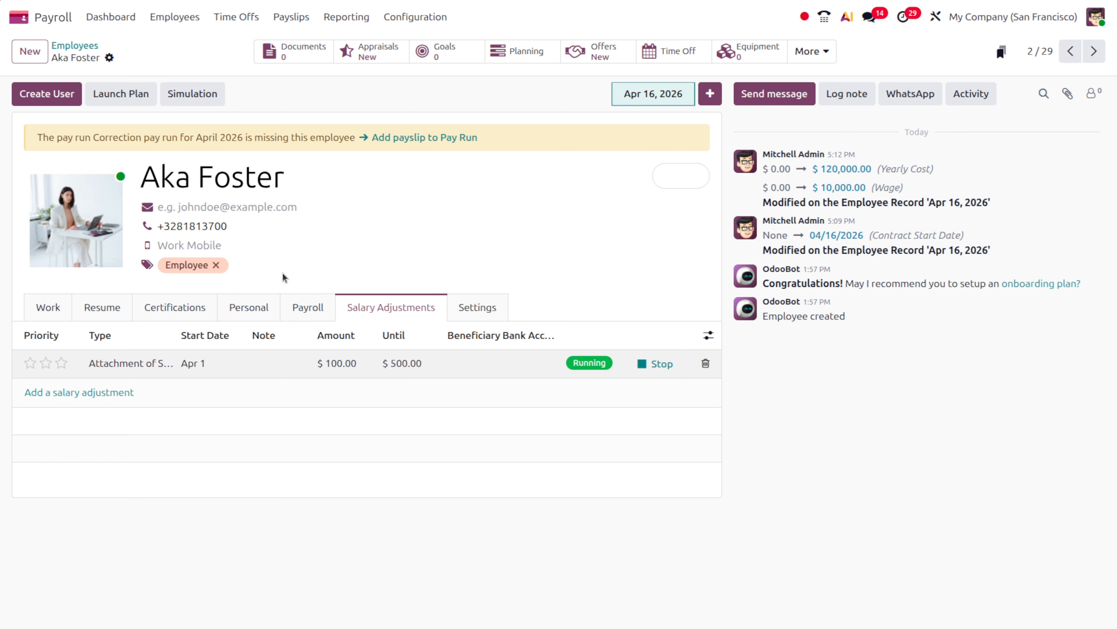
Mark the April 2026 pay run as paid, revert it to Done, then open January 2024's payslips
left_click(288, 22)
left_click(303, 69)
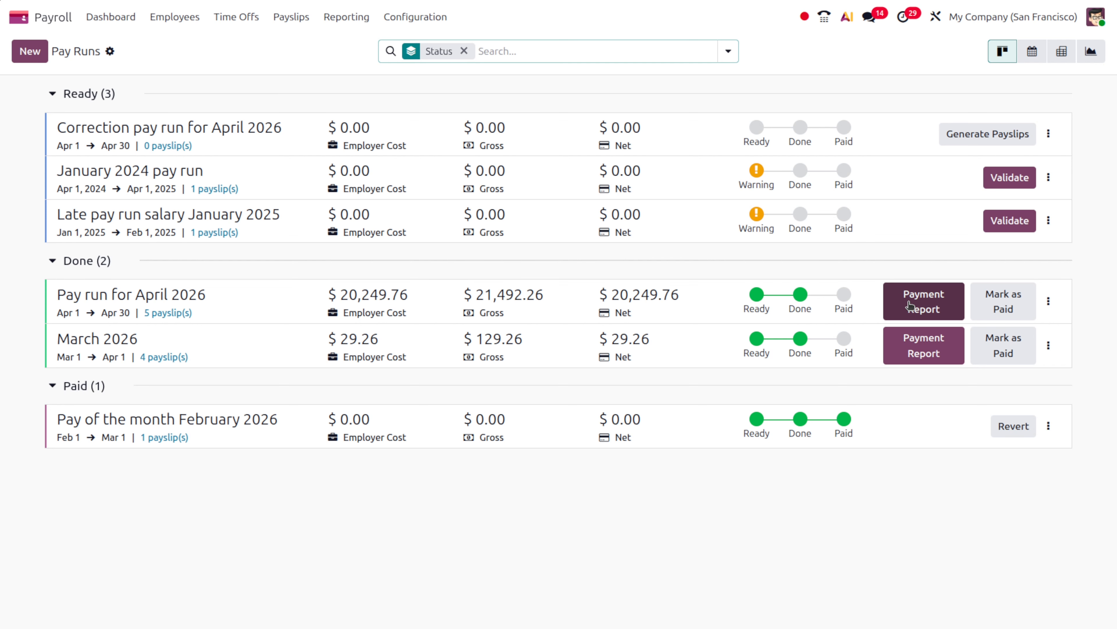
left_click(993, 303)
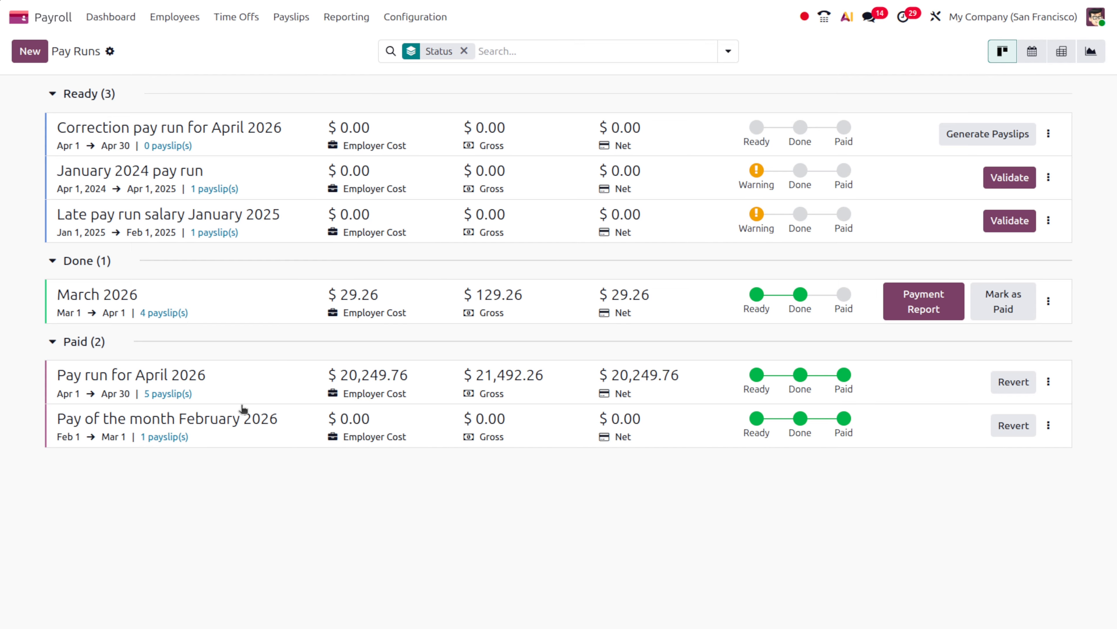
left_click(1014, 381)
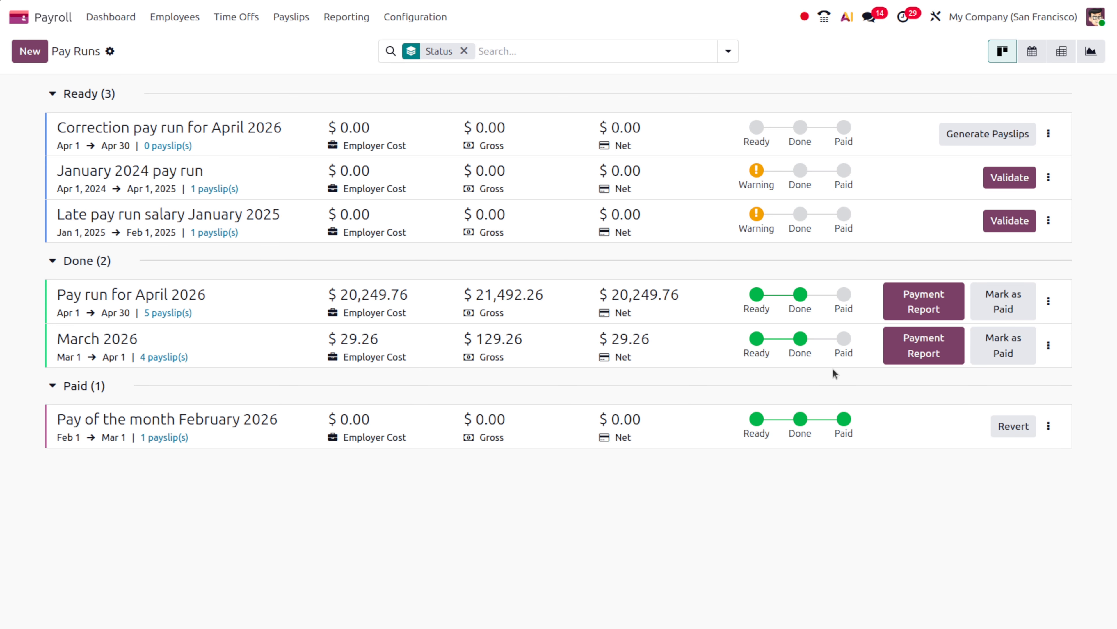
mouse_move(756, 172)
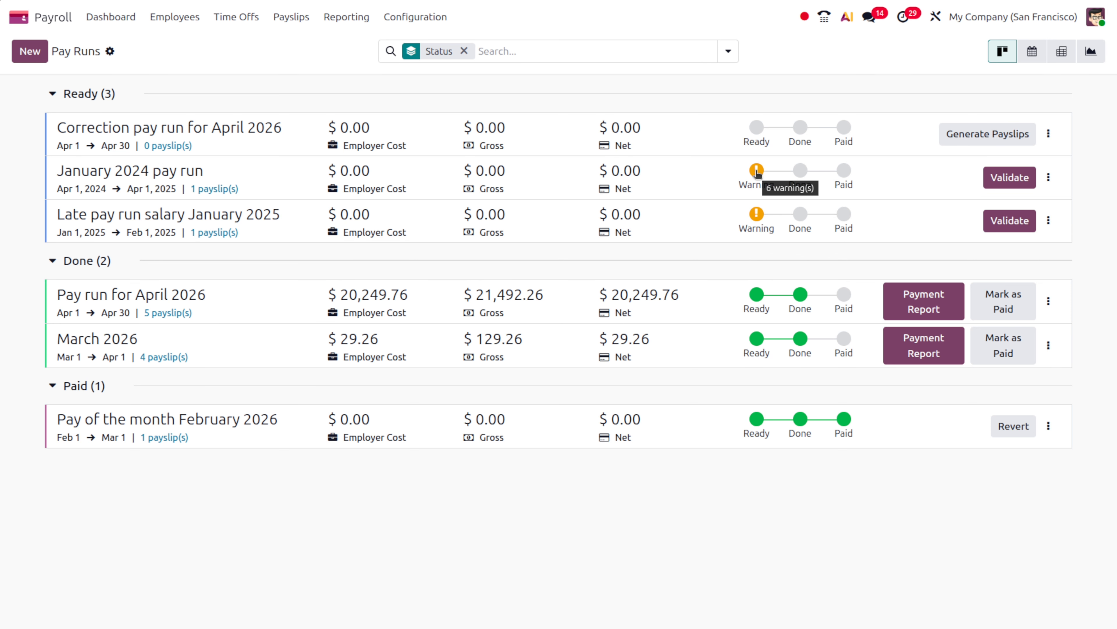
left_click(756, 172)
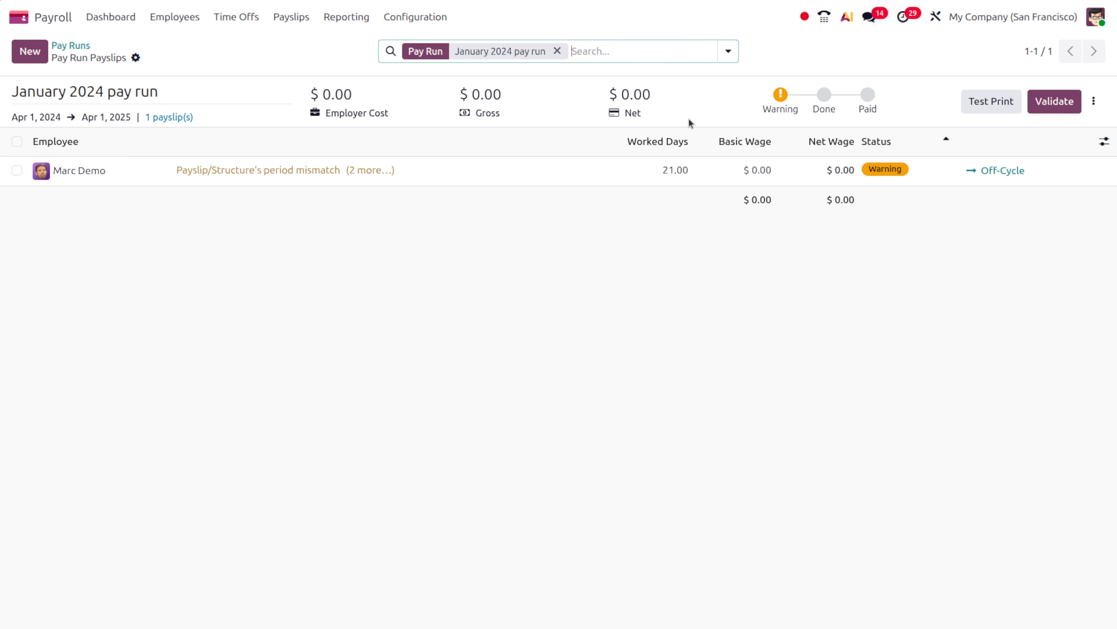
Generate a Test Print of the January 2024 pay run and return to the Pay Runs overview
left_click(1007, 101)
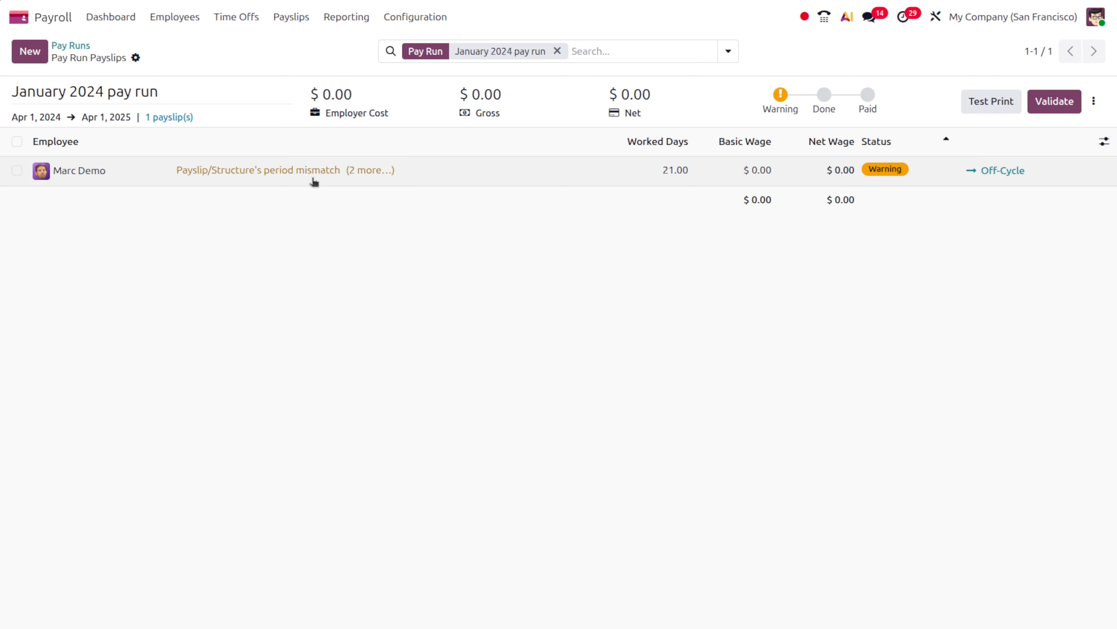
left_click(85, 51)
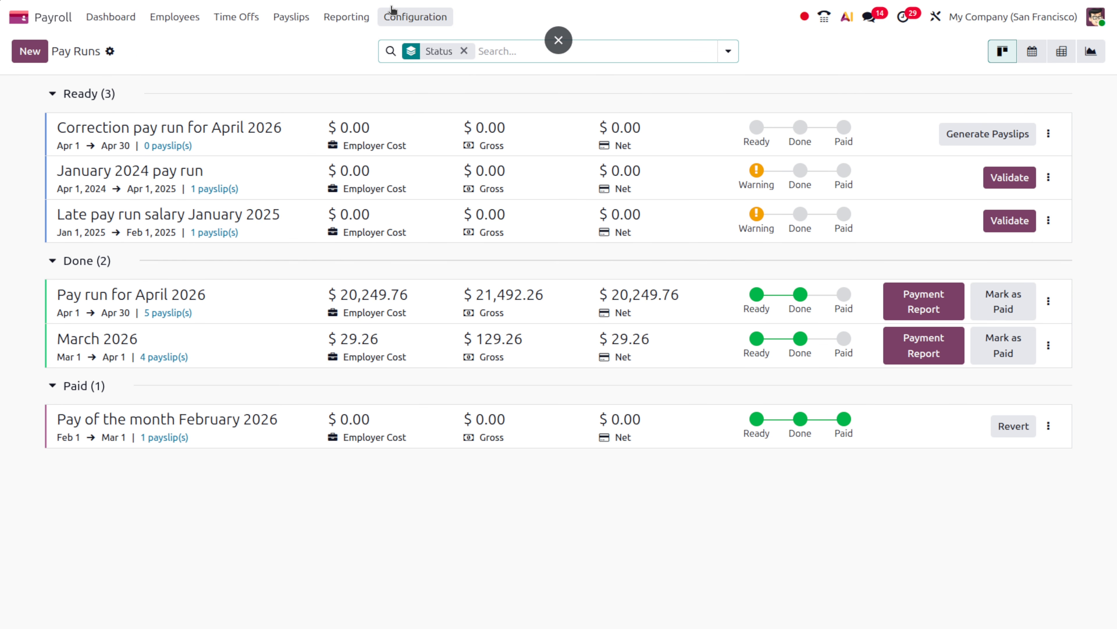
left_click(298, 20)
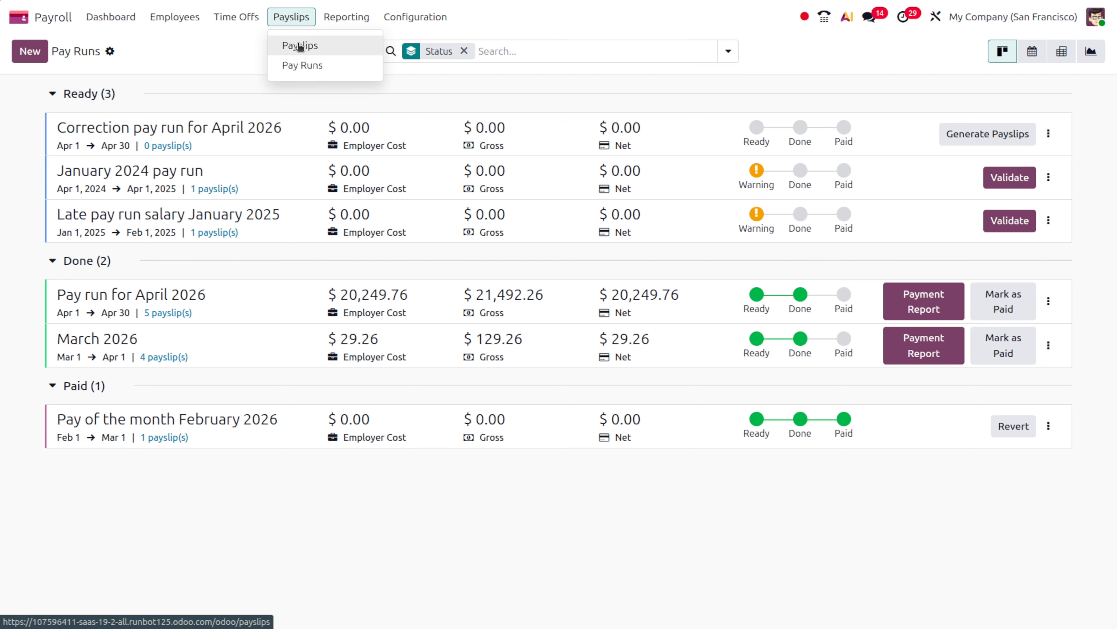
Create and save a new off-cycle payslip for the employee
left_click(300, 46)
left_click(49, 52)
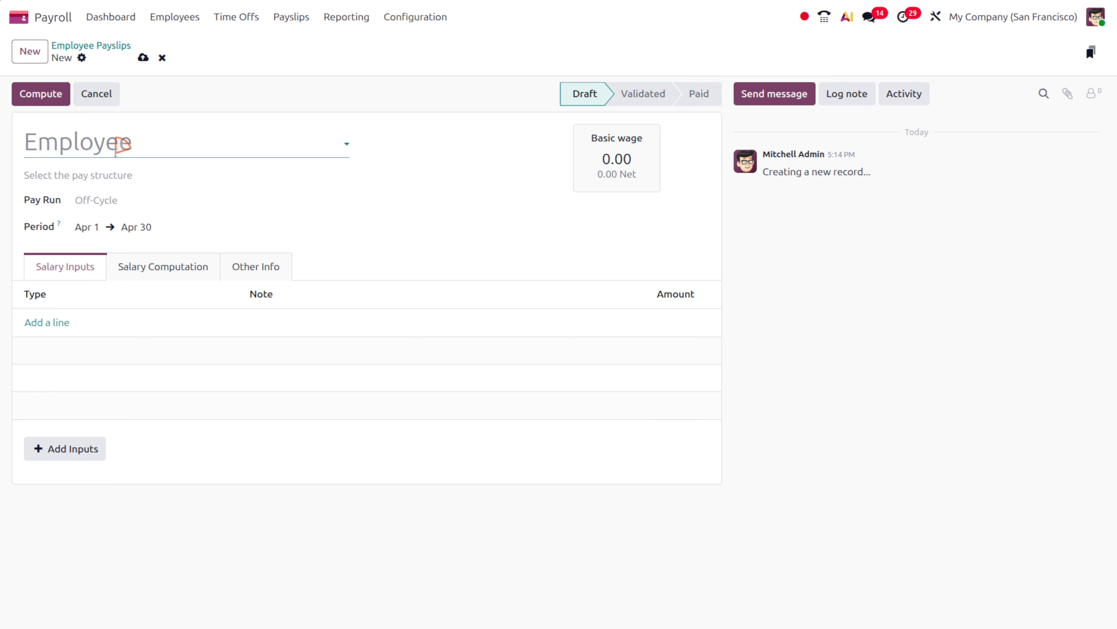
left_click(115, 152)
key("Escape")
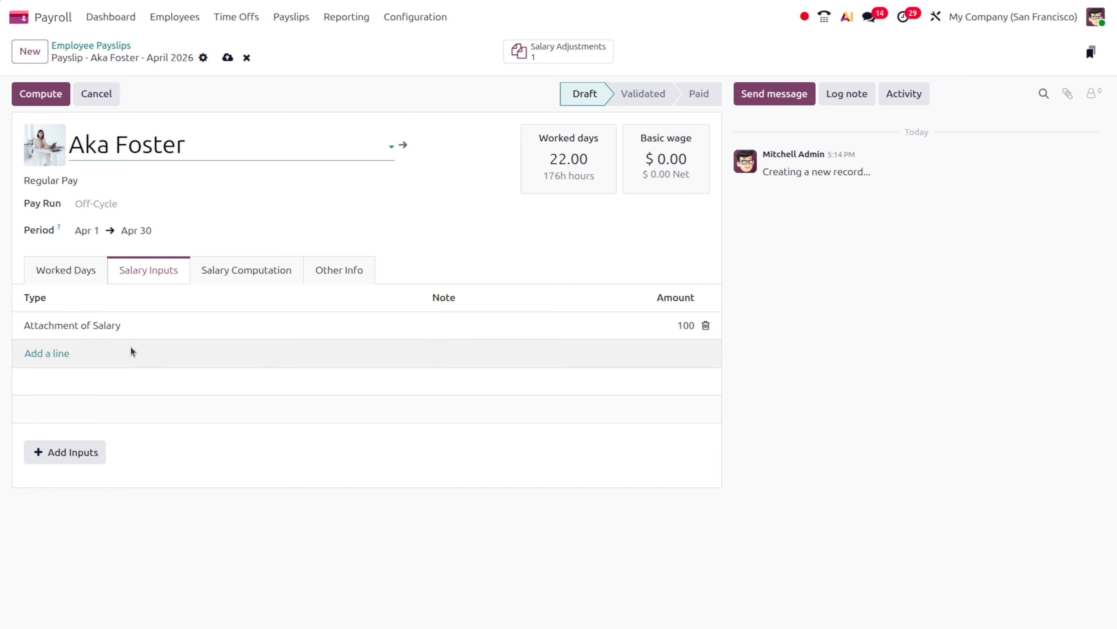
left_click(77, 272)
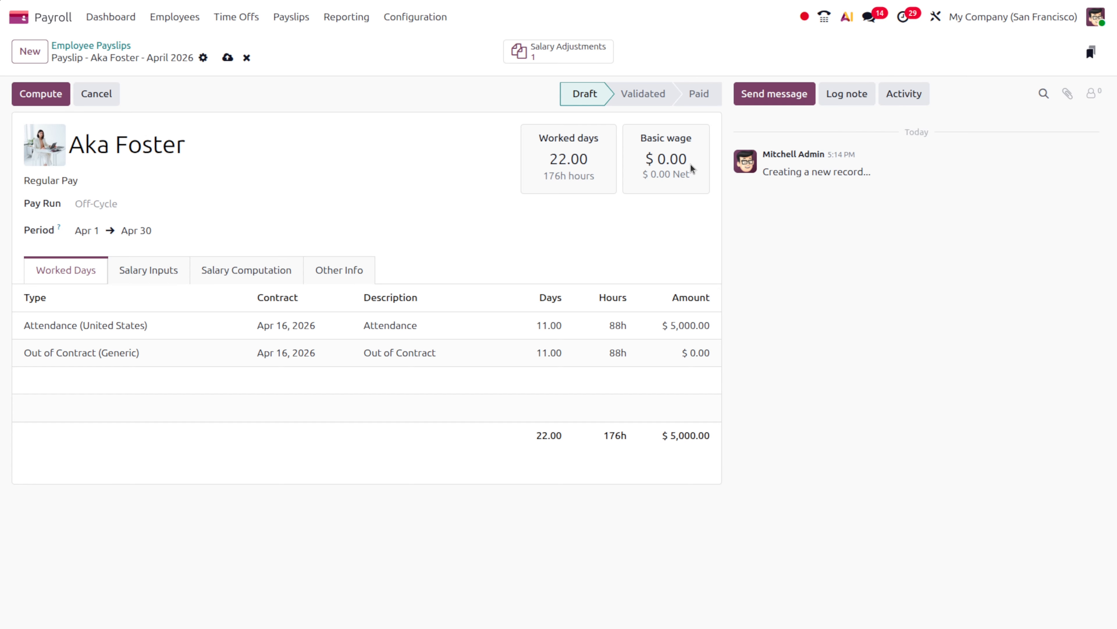
left_click(228, 57)
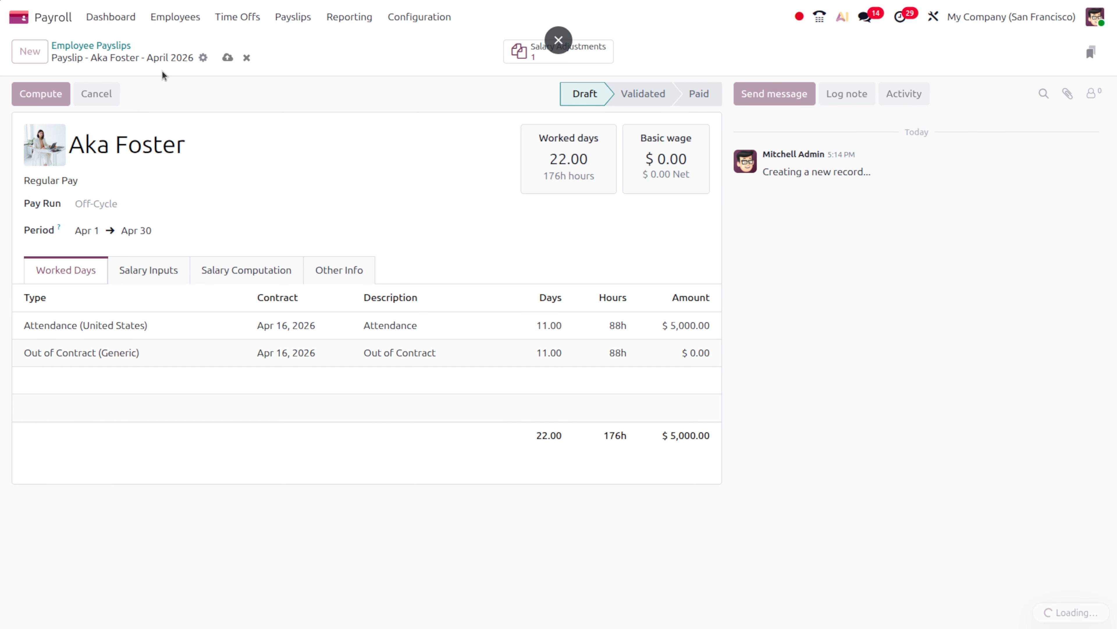
Compute the April payslip and validate it, confirming the dialog
left_click(43, 93)
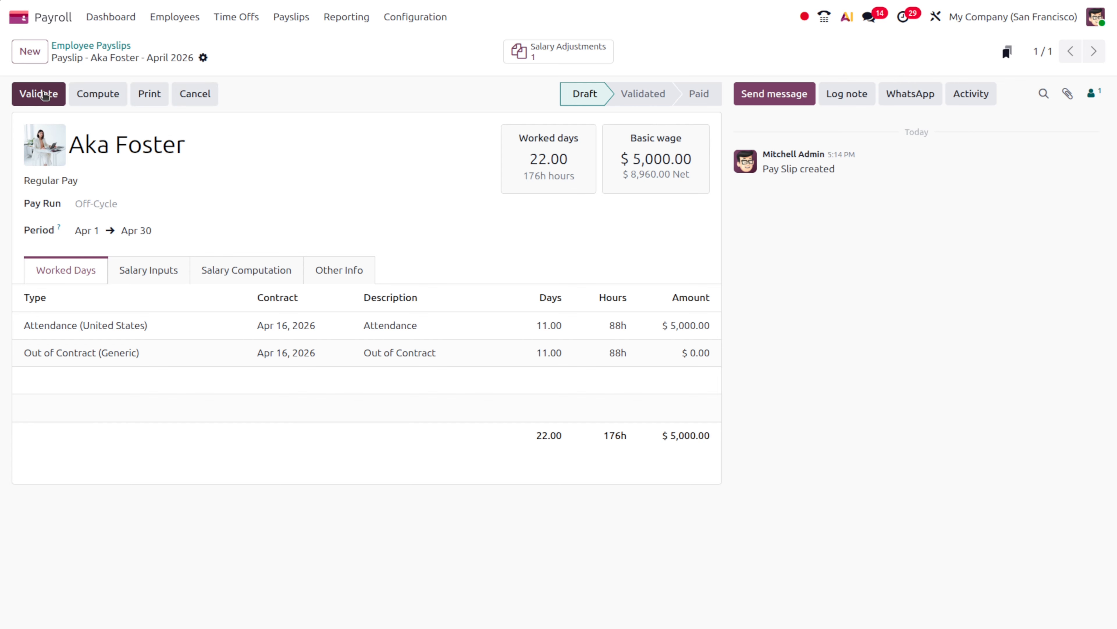
left_click(43, 94)
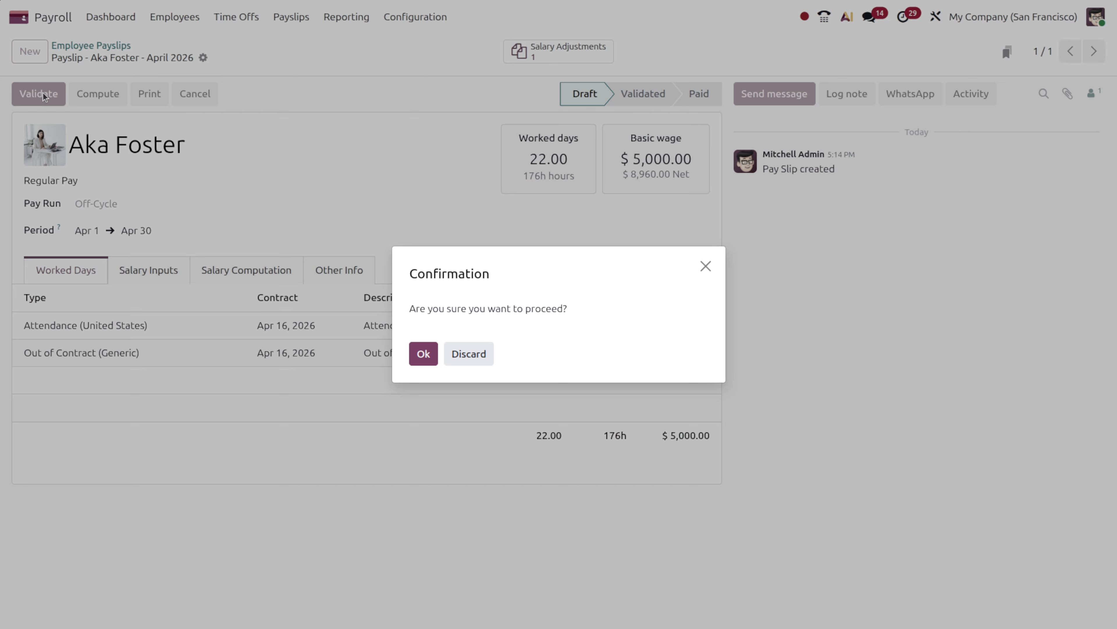
left_click(422, 353)
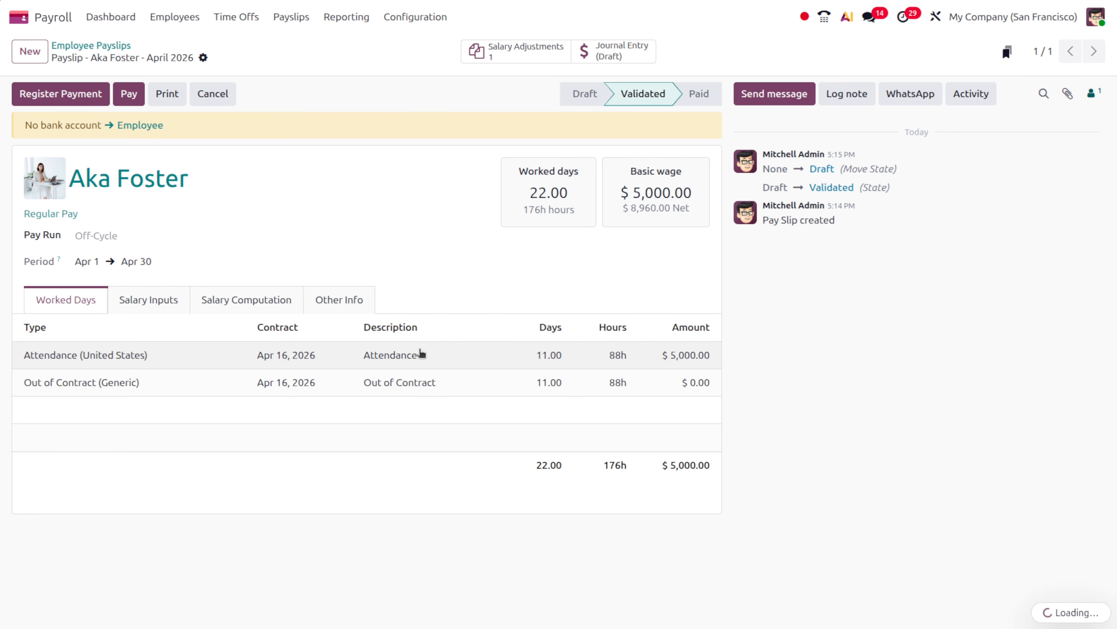
Add a new bank account with Send Money enabled to the payslip's employee, and save
left_click(127, 128)
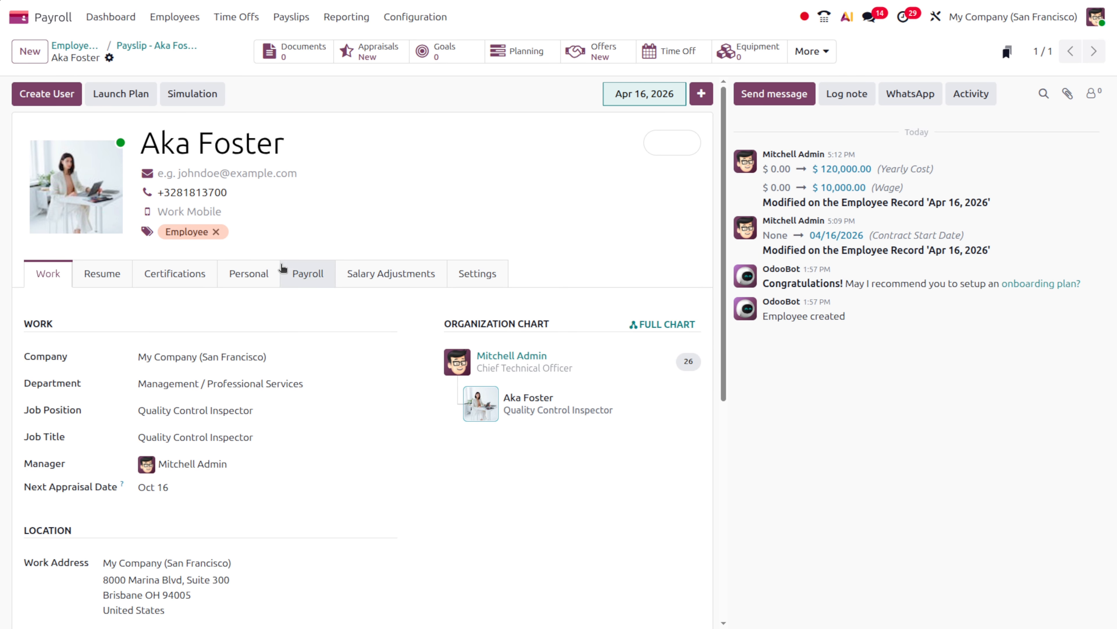
left_click(264, 274)
left_click(142, 405)
left_click(160, 429)
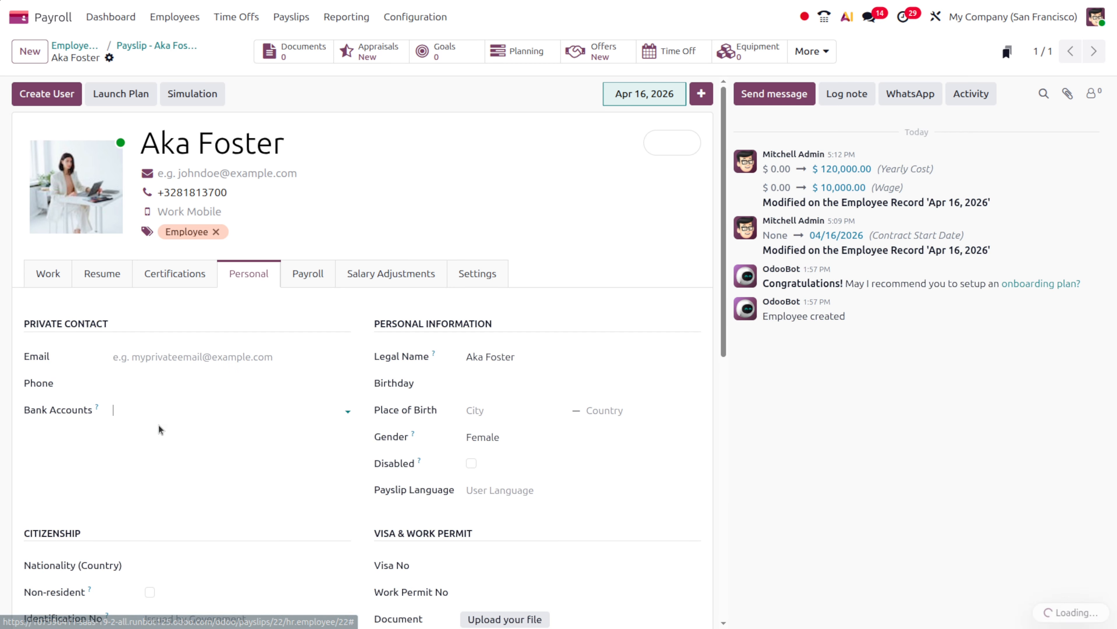
type("12")
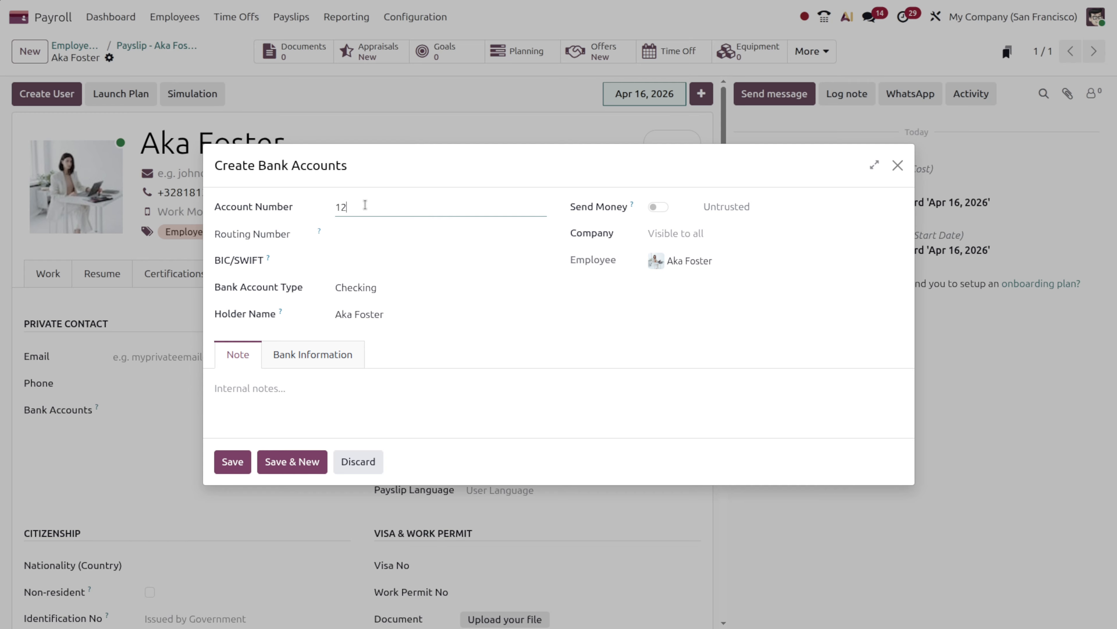
type("3654789")
left_click(658, 207)
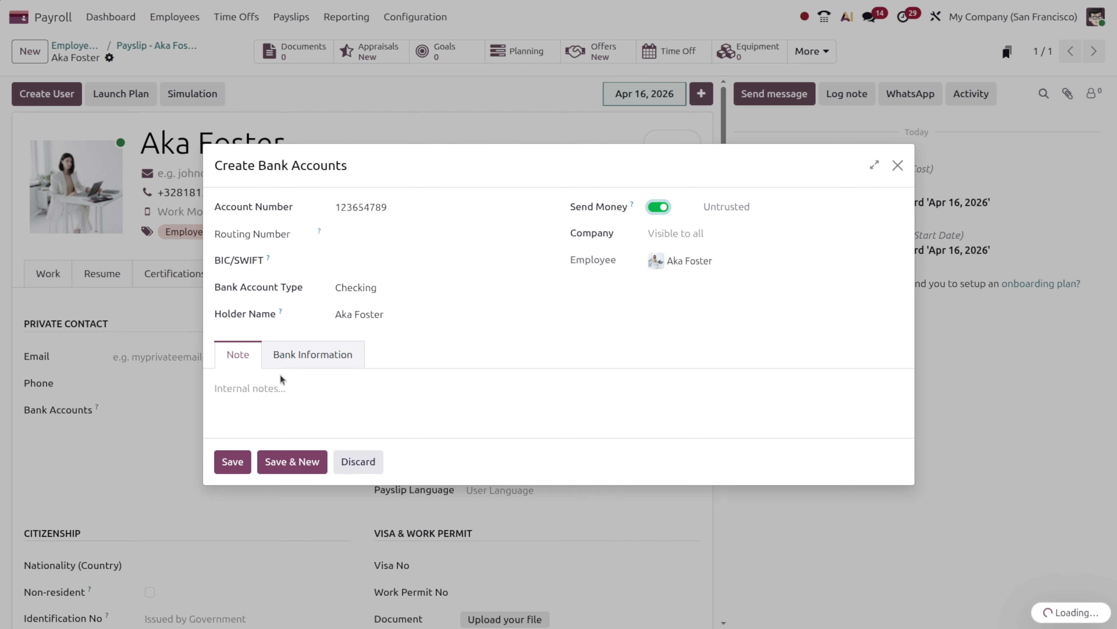
left_click(234, 462)
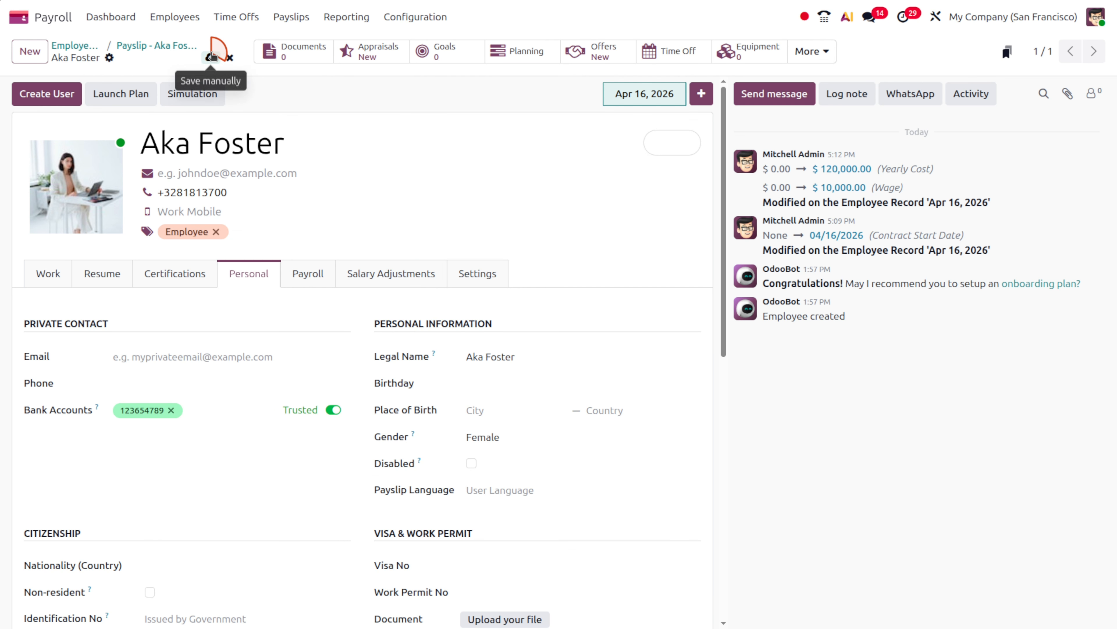
left_click(211, 56)
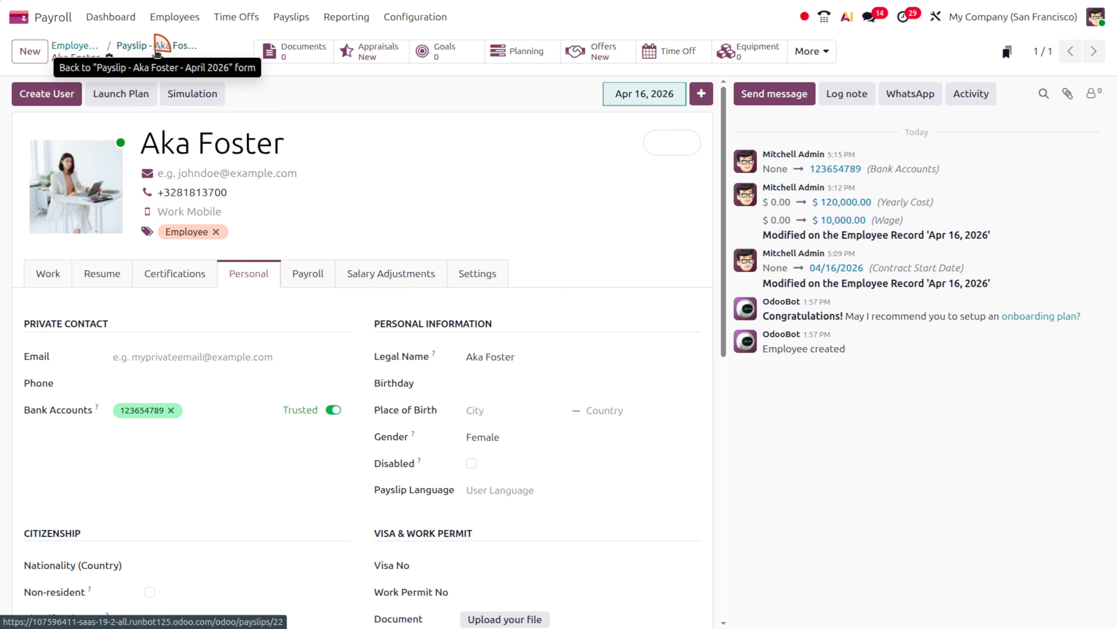
left_click(157, 52)
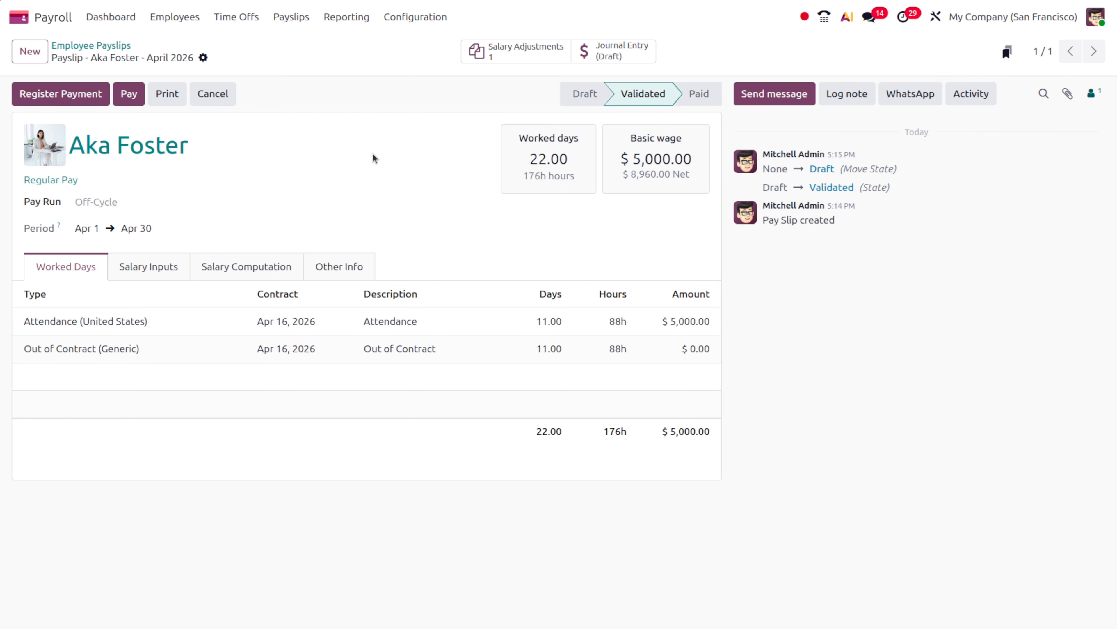
Review the Send payslips to employees setting, leaving it at When Confirmed
left_click(409, 18)
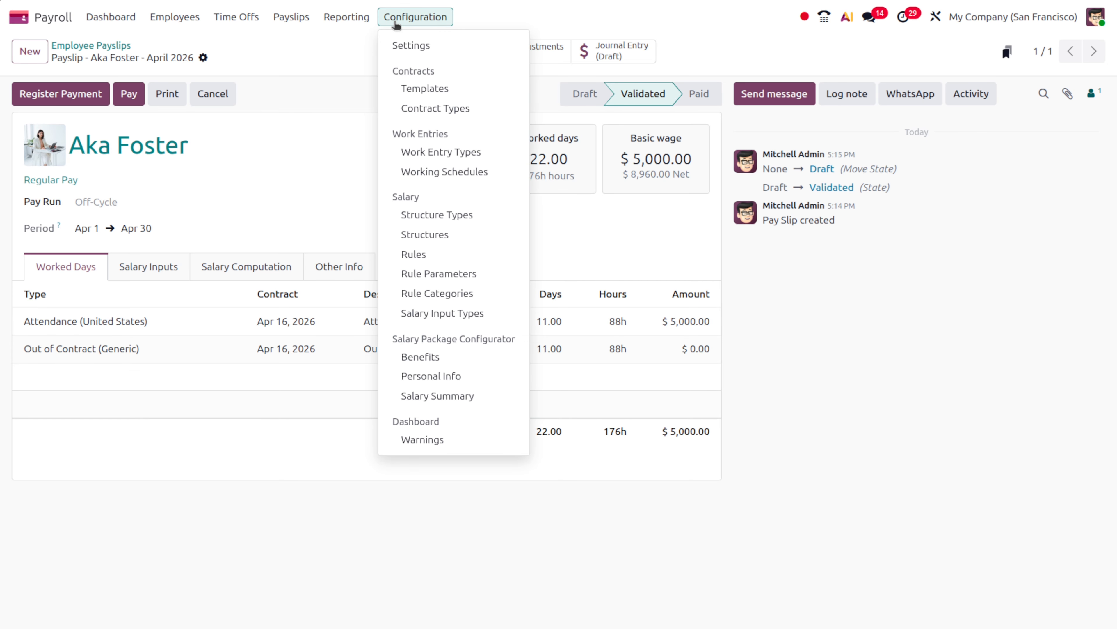
left_click(409, 46)
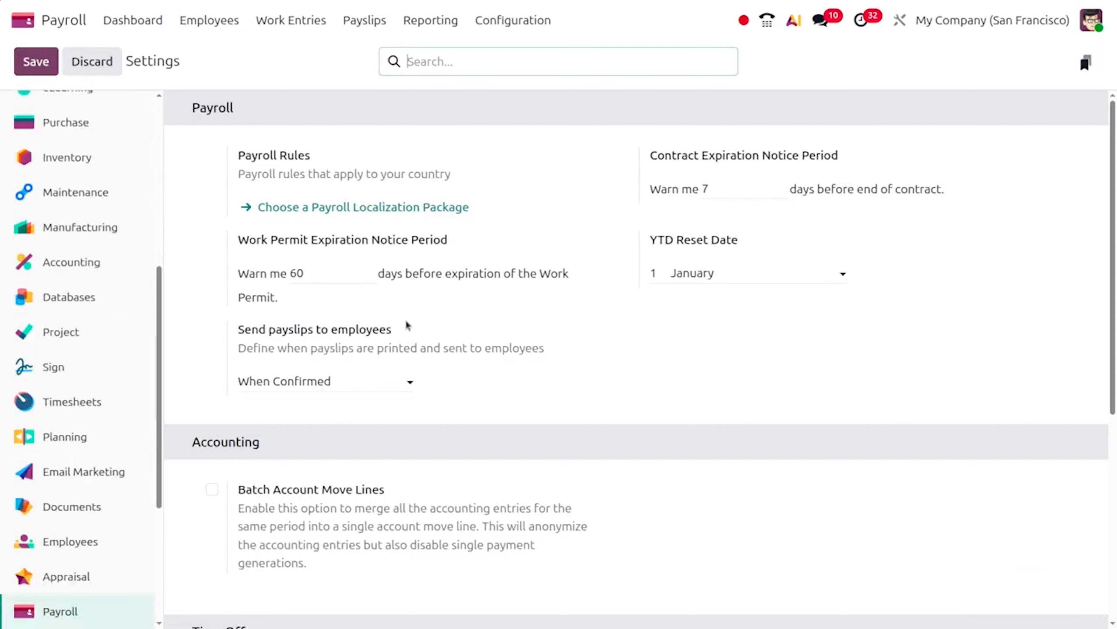
left_click(340, 383)
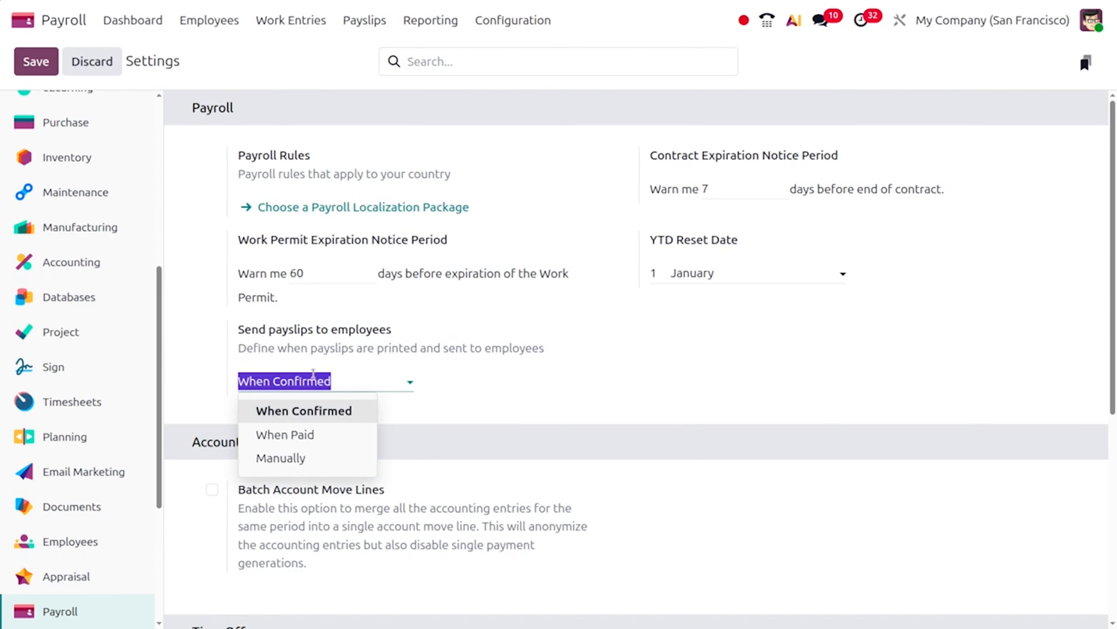
left_click(321, 412)
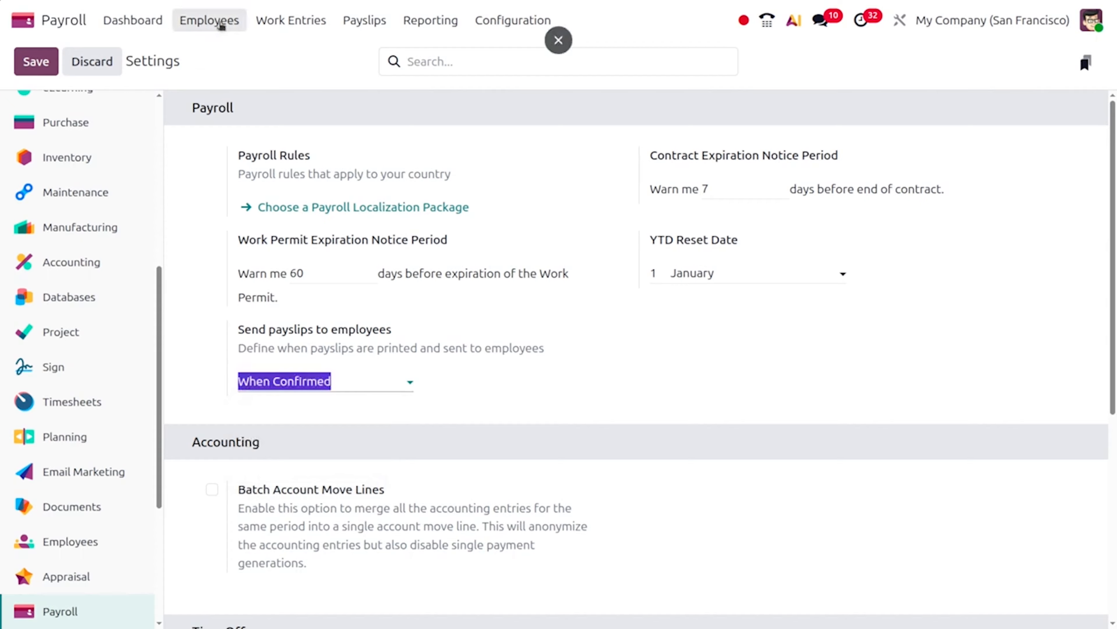
left_click(364, 31)
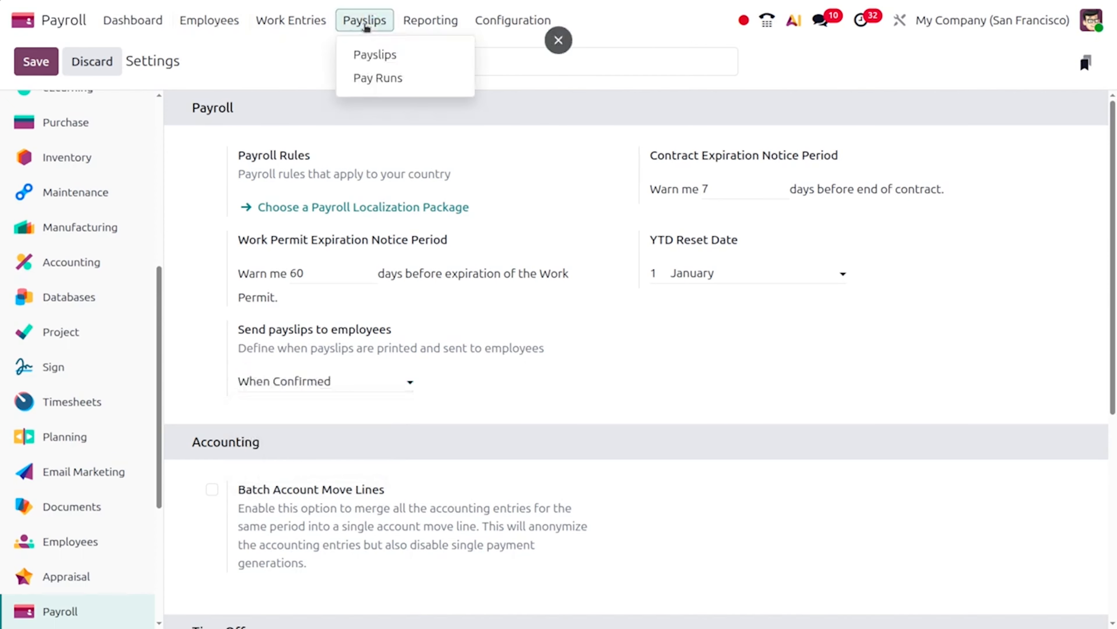
Create an off-cycle payslip for the employee in the December 2025 pay run and save it
left_click(371, 52)
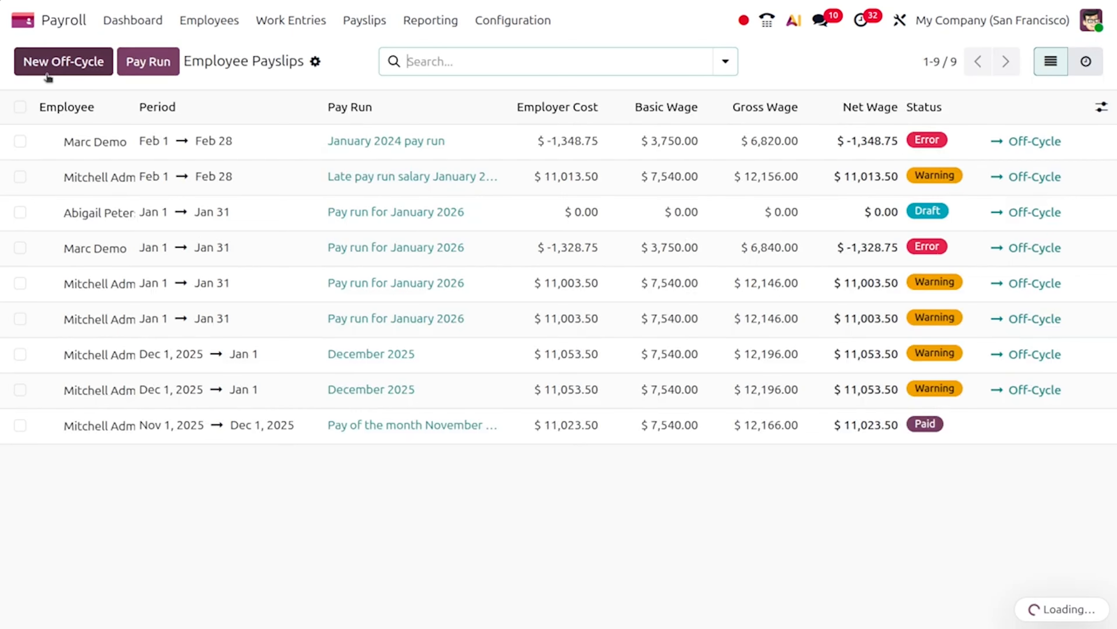
left_click(48, 68)
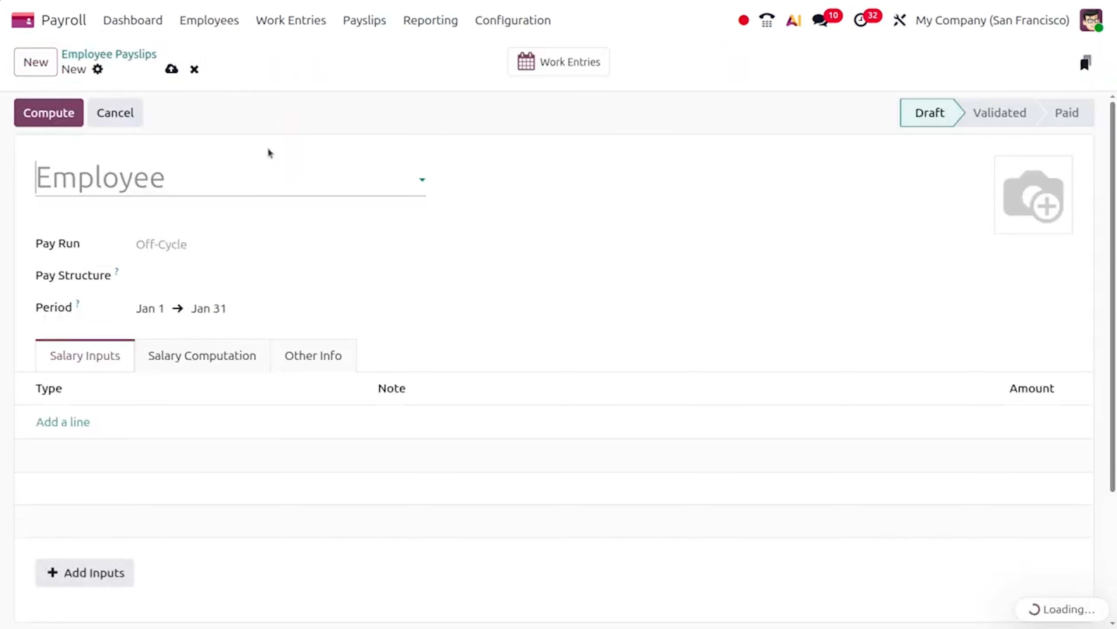
left_click(176, 175)
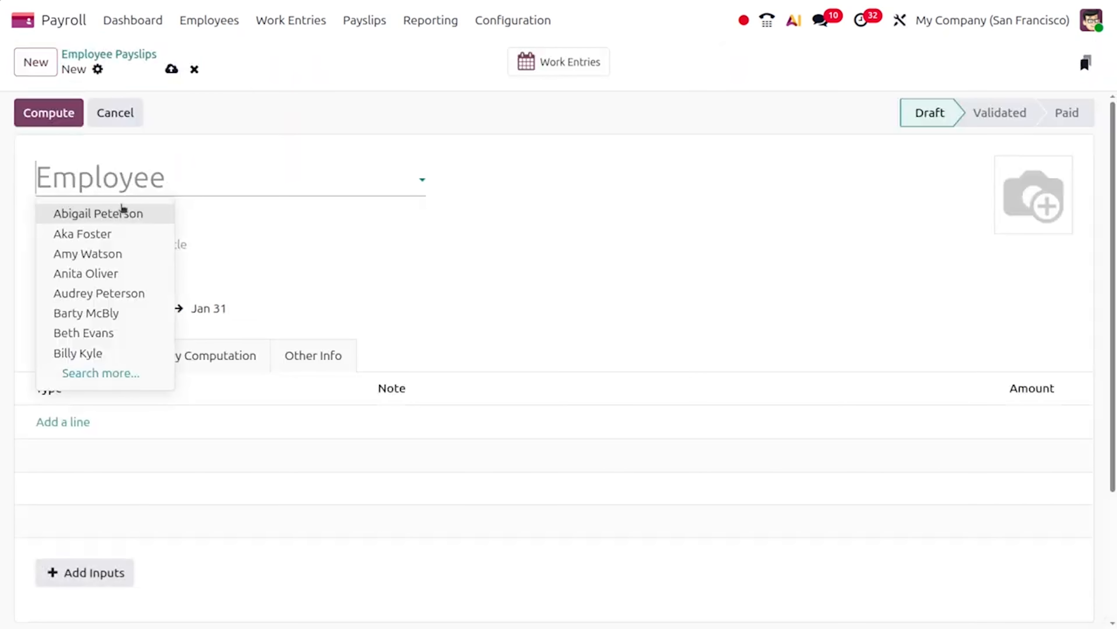
left_click(127, 213)
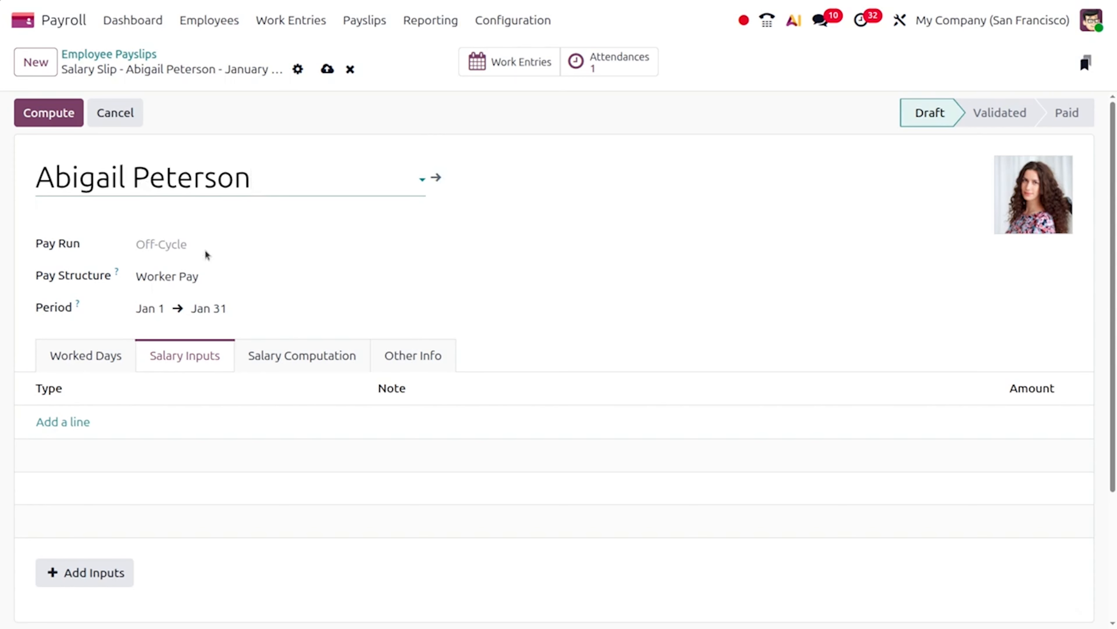
left_click(161, 245)
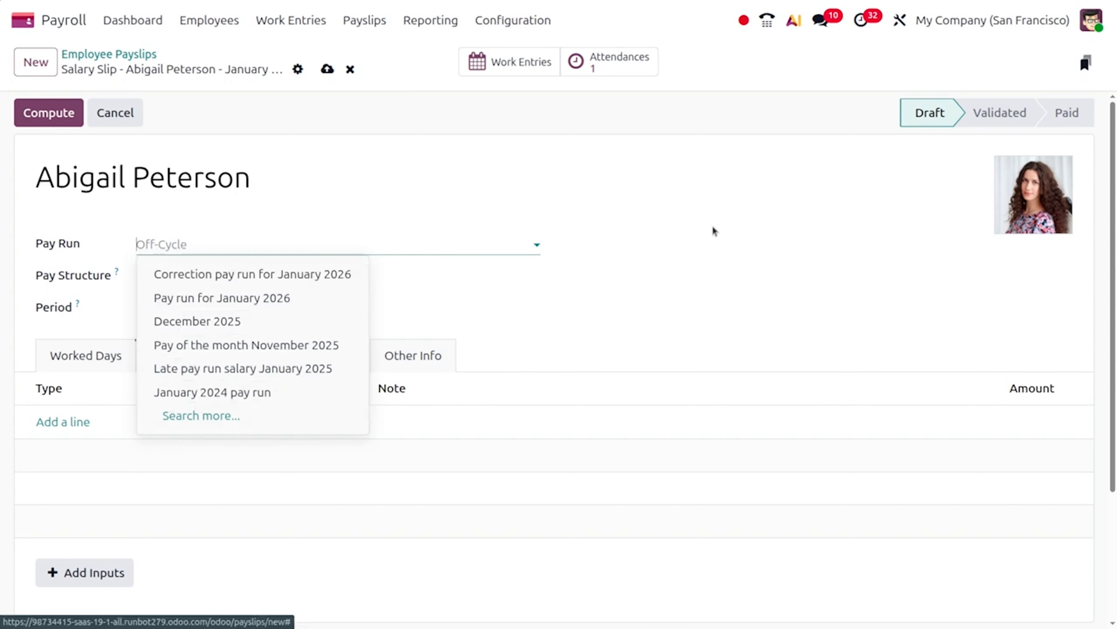
left_click(242, 323)
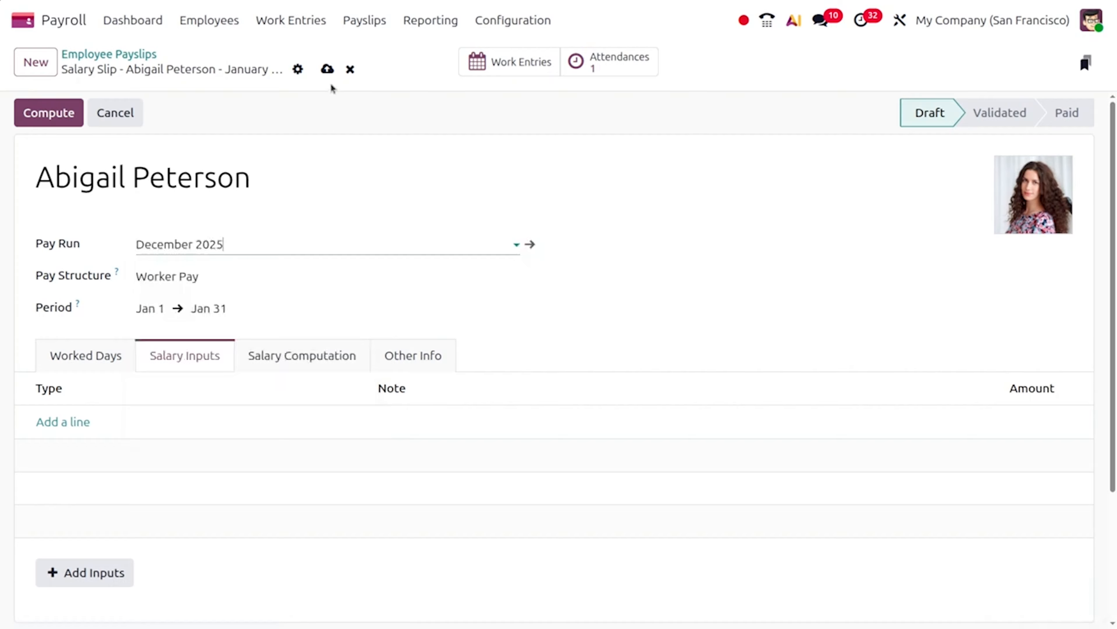
left_click(327, 69)
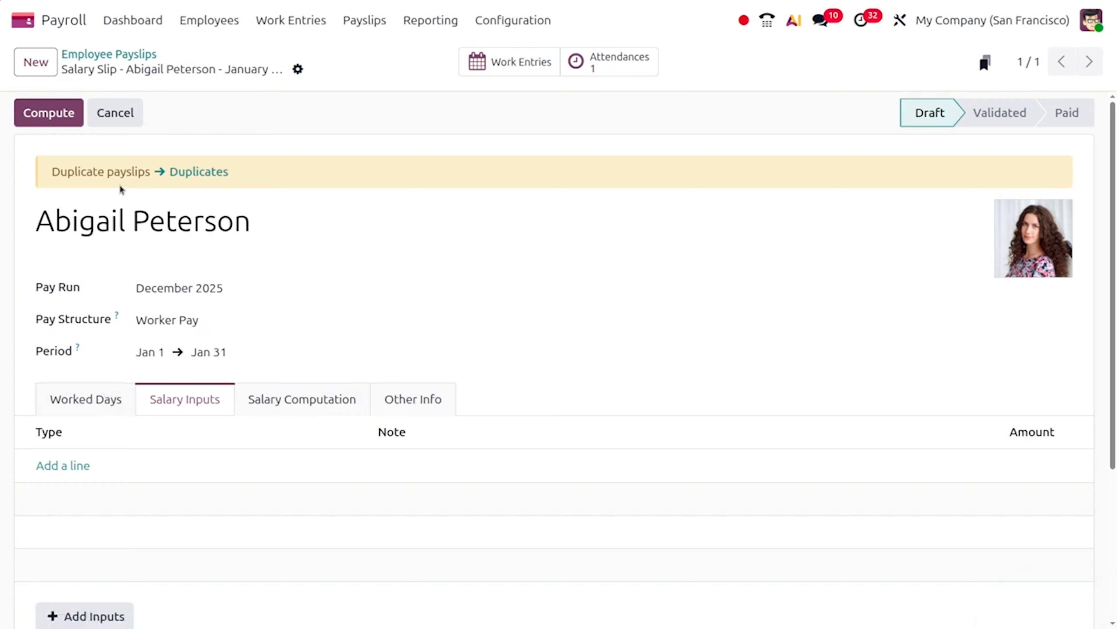
Open the employee's duplicate draft January 2026 payslip and recompute its worked days and amounts
left_click(203, 172)
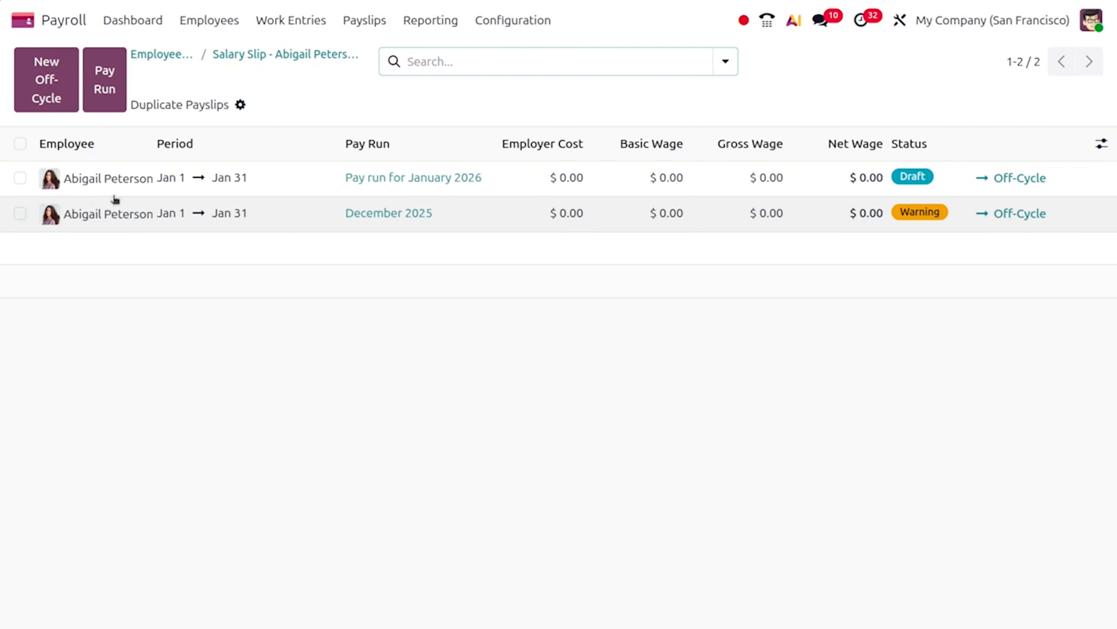
left_click(117, 183)
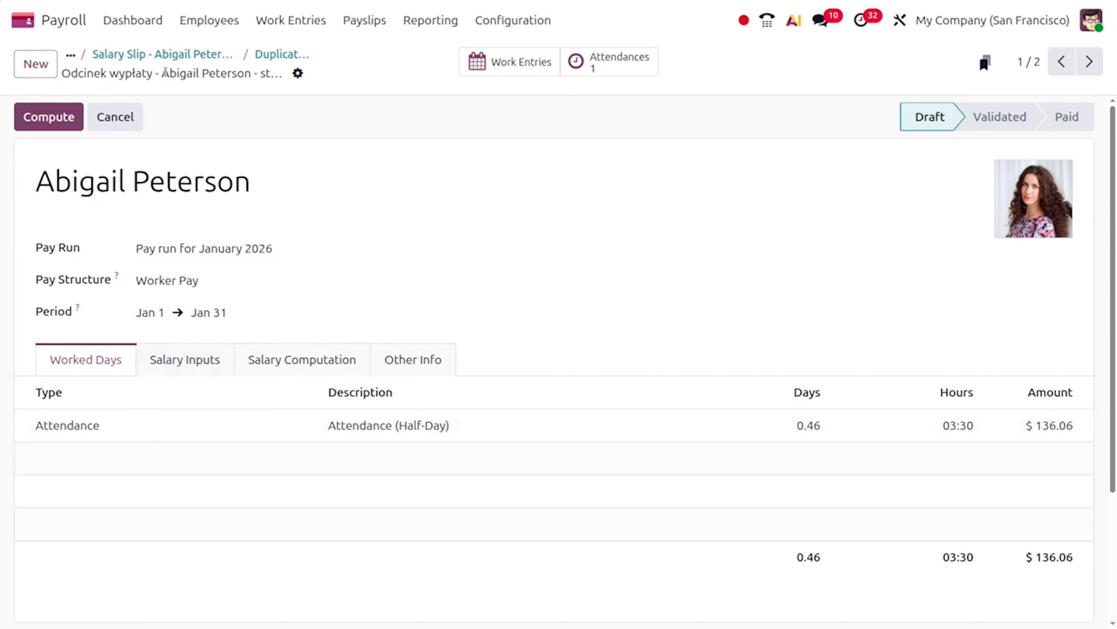
left_click(59, 127)
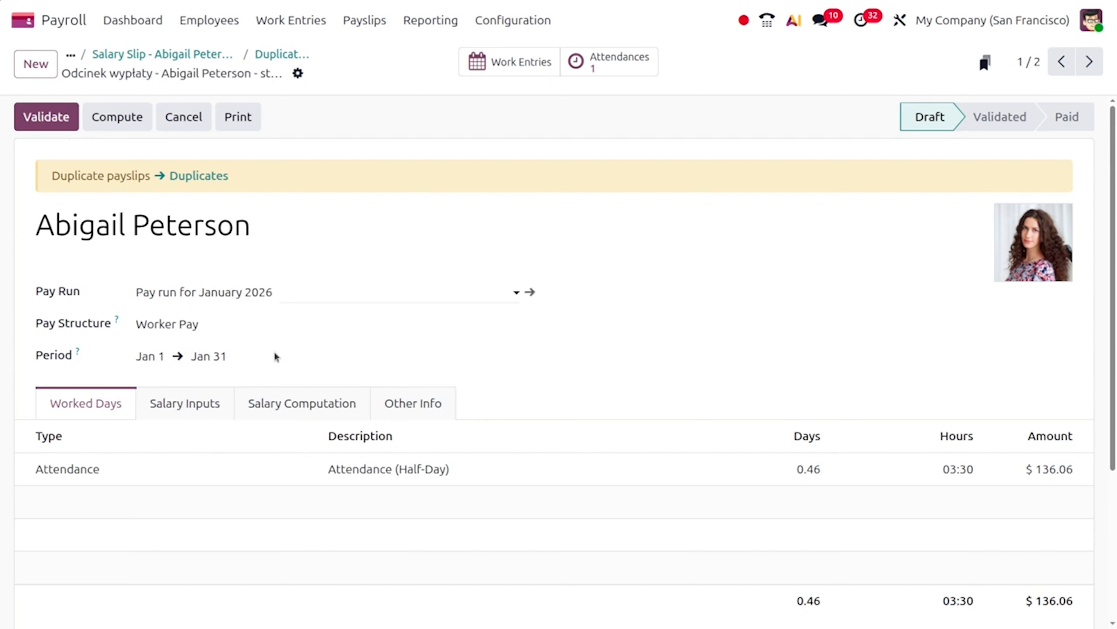
scroll(333, 411, "down", 5)
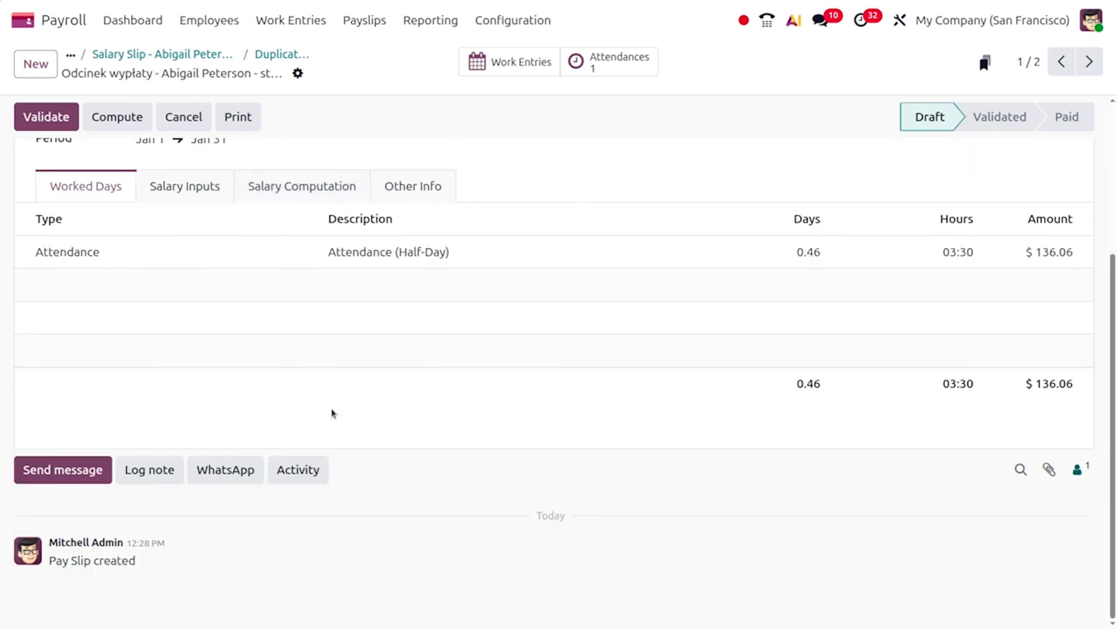
scroll(331, 408, "up", 5)
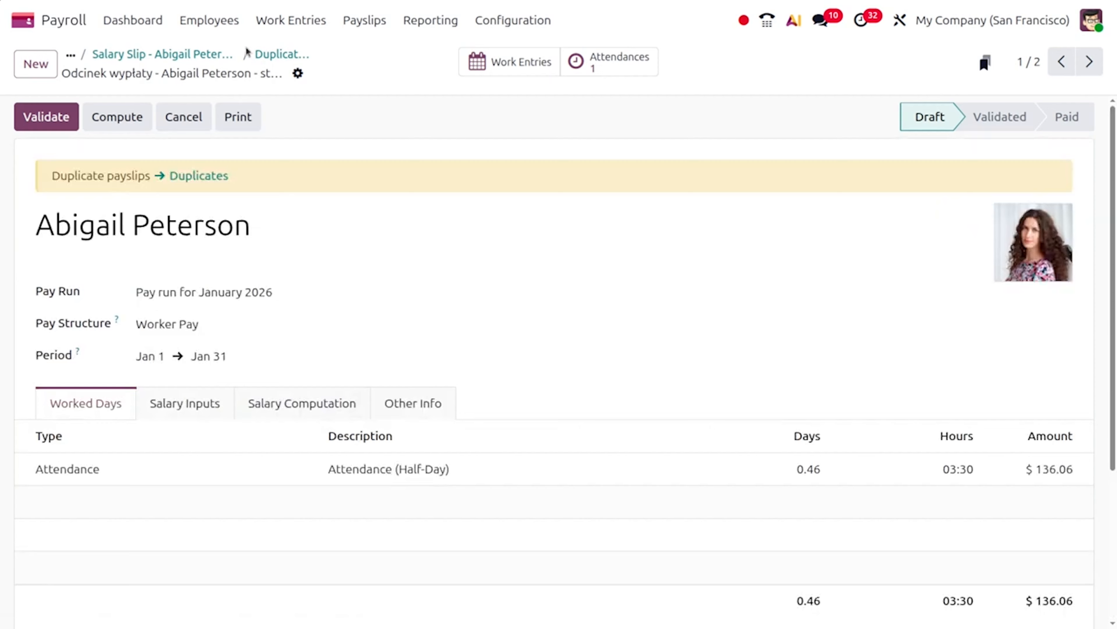
Validate the January 2026 payslip and check the chatter for the sent payslip email
left_click(35, 119)
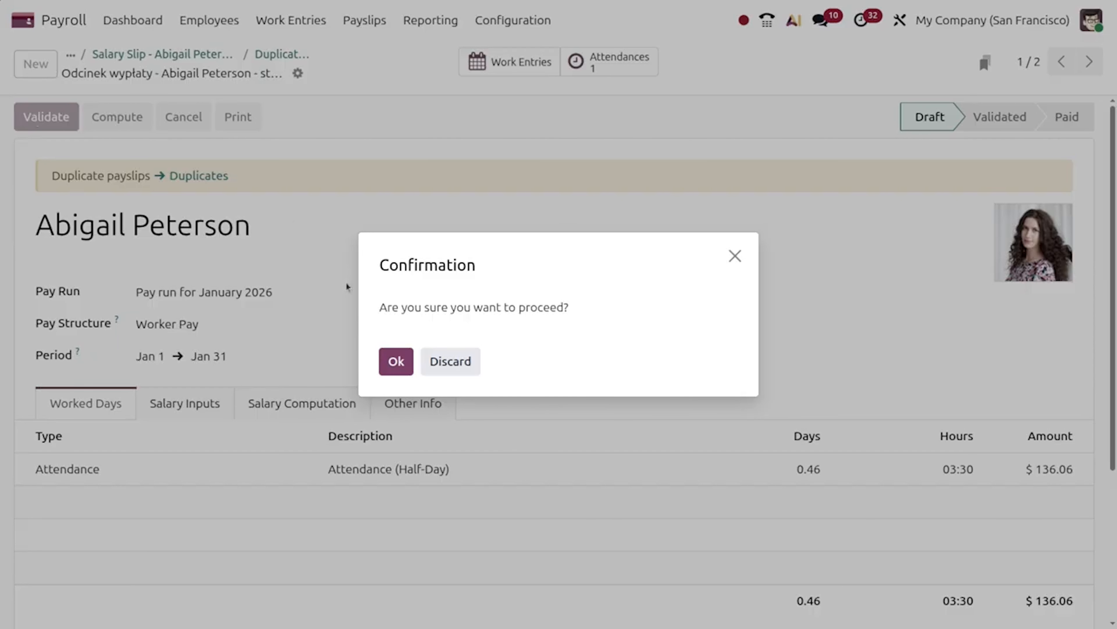
left_click(393, 371)
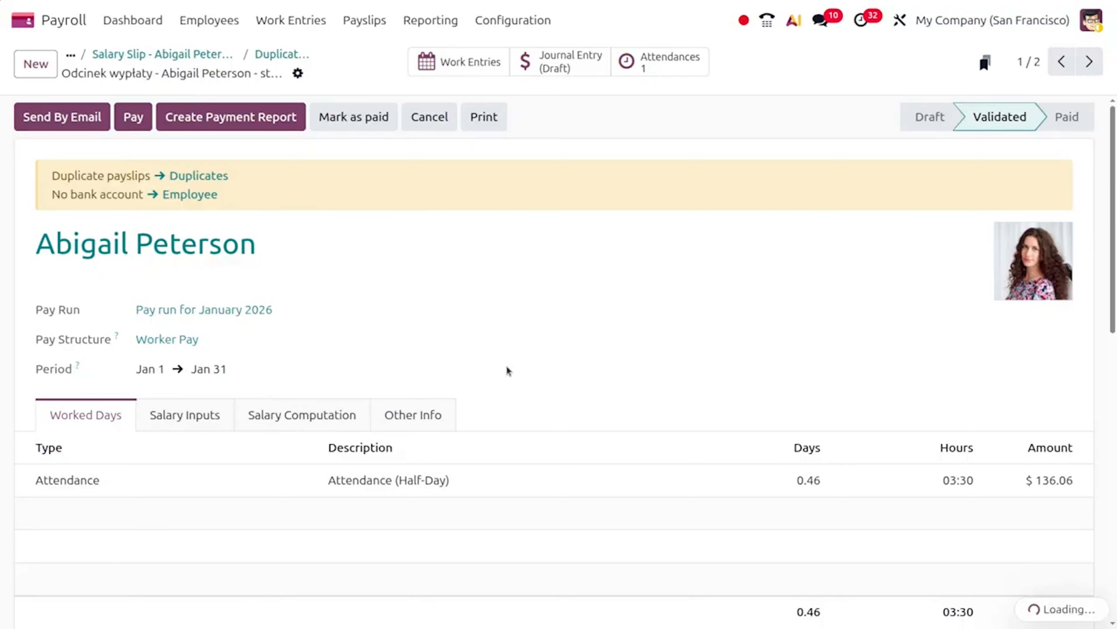
scroll(509, 335, "down", 3)
scroll(509, 371, "down", 9)
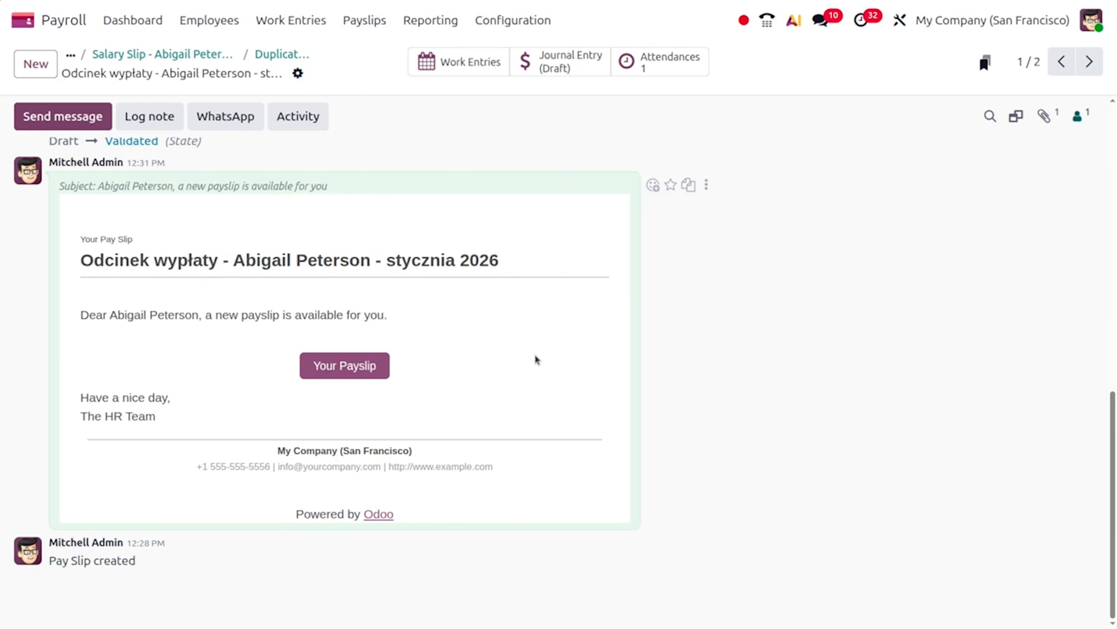
scroll(537, 360, "up", 10)
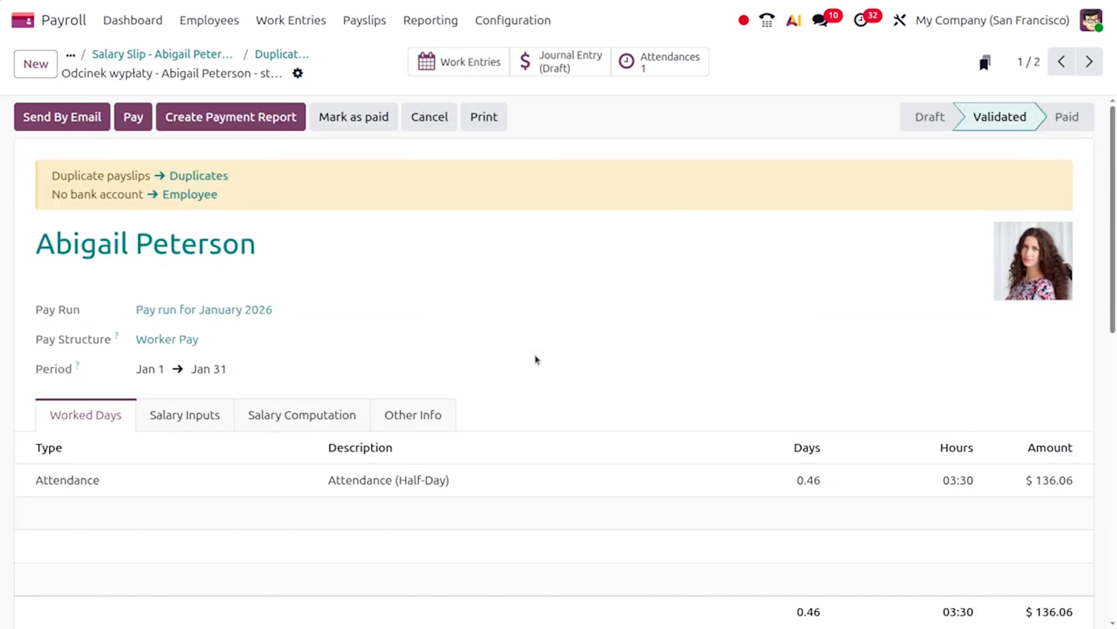
left_click(509, 20)
Set 'Send payslips to employees' to When Paid and save the payroll settings
left_click(508, 55)
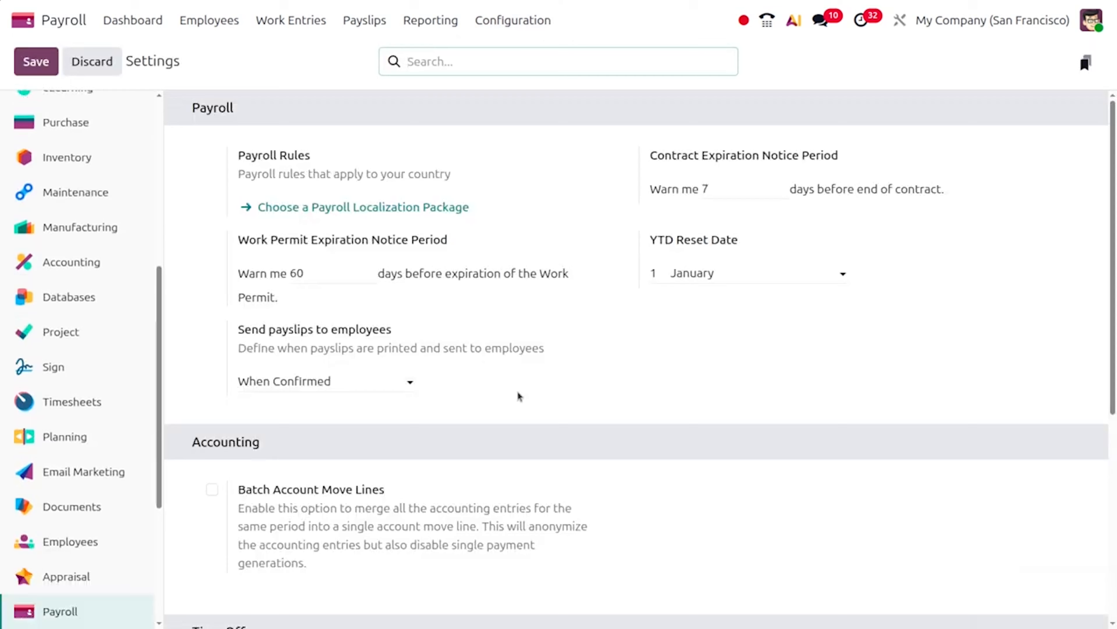
left_click(326, 379)
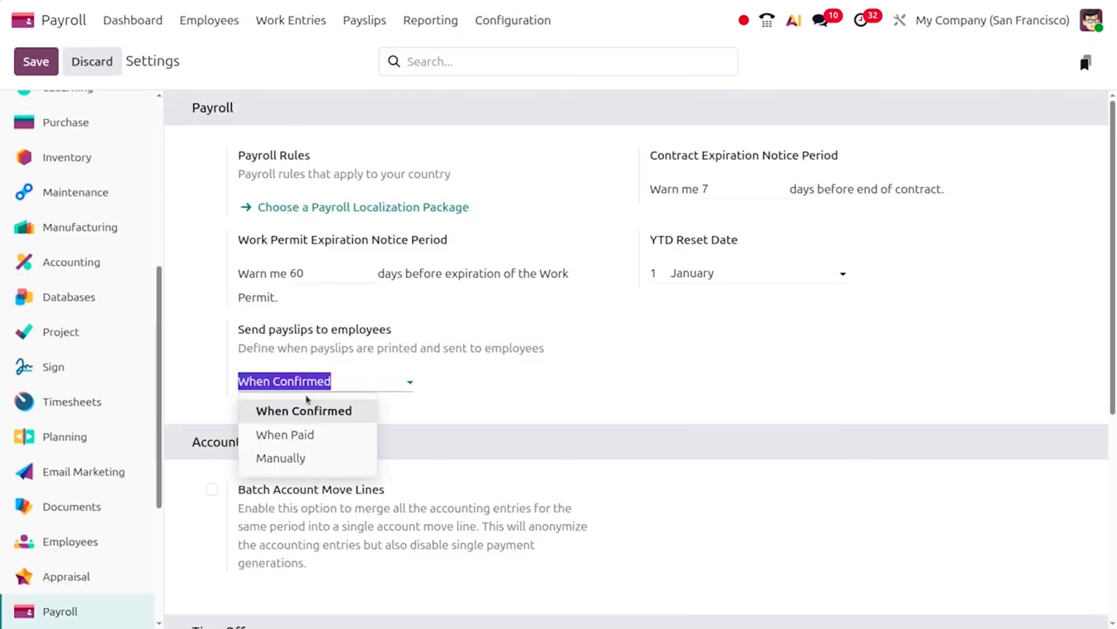
left_click(297, 434)
left_click(32, 62)
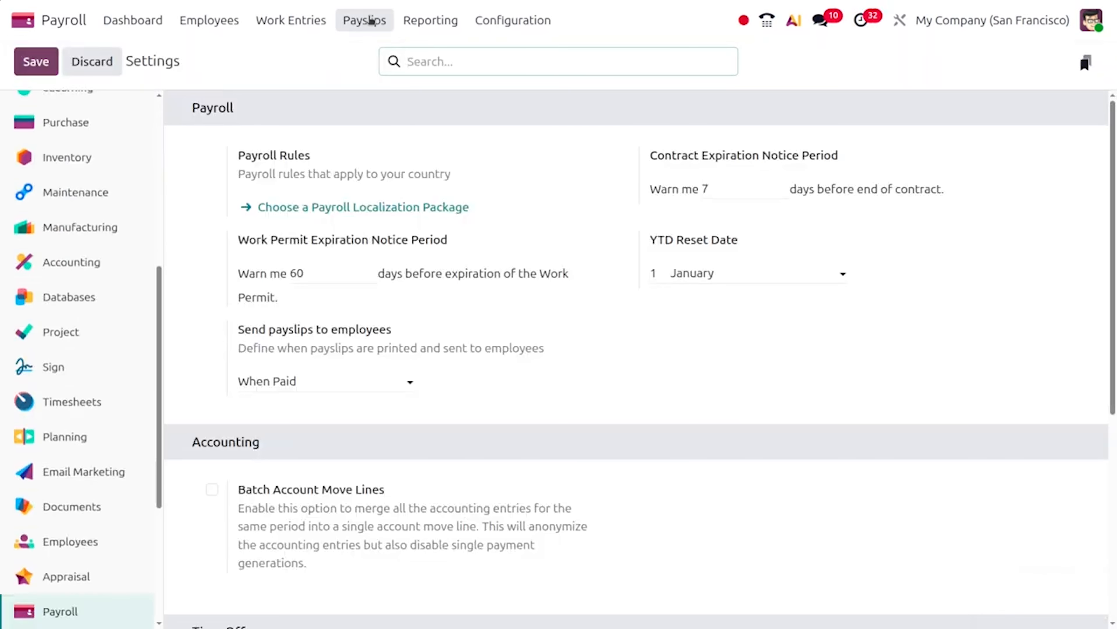
left_click(370, 20)
Start a new off-cycle payslip and select the employee
left_click(374, 55)
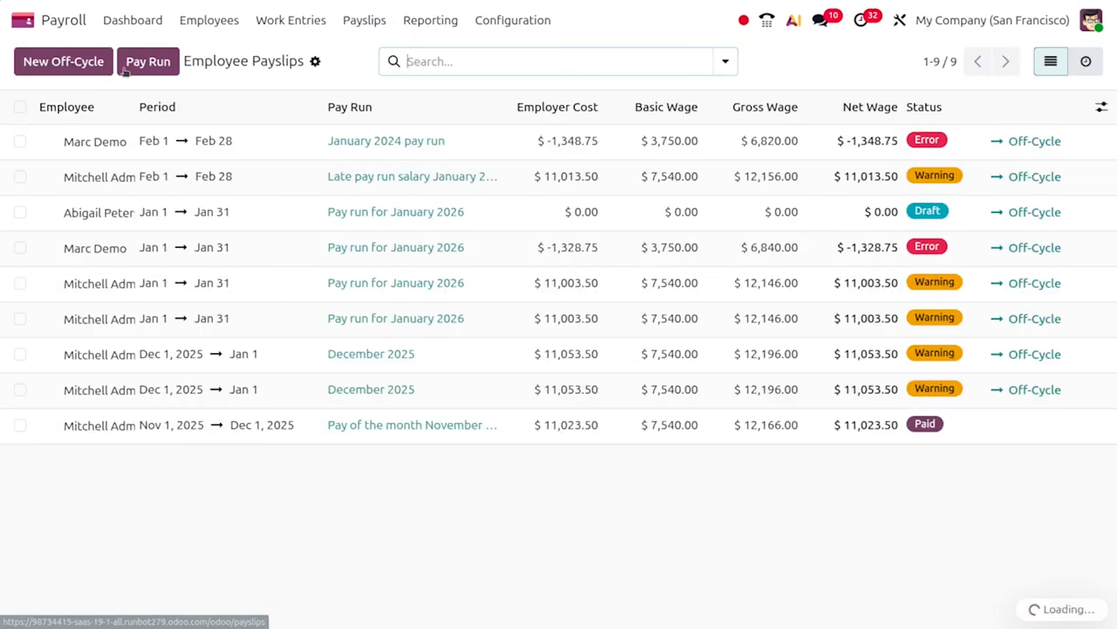
left_click(64, 62)
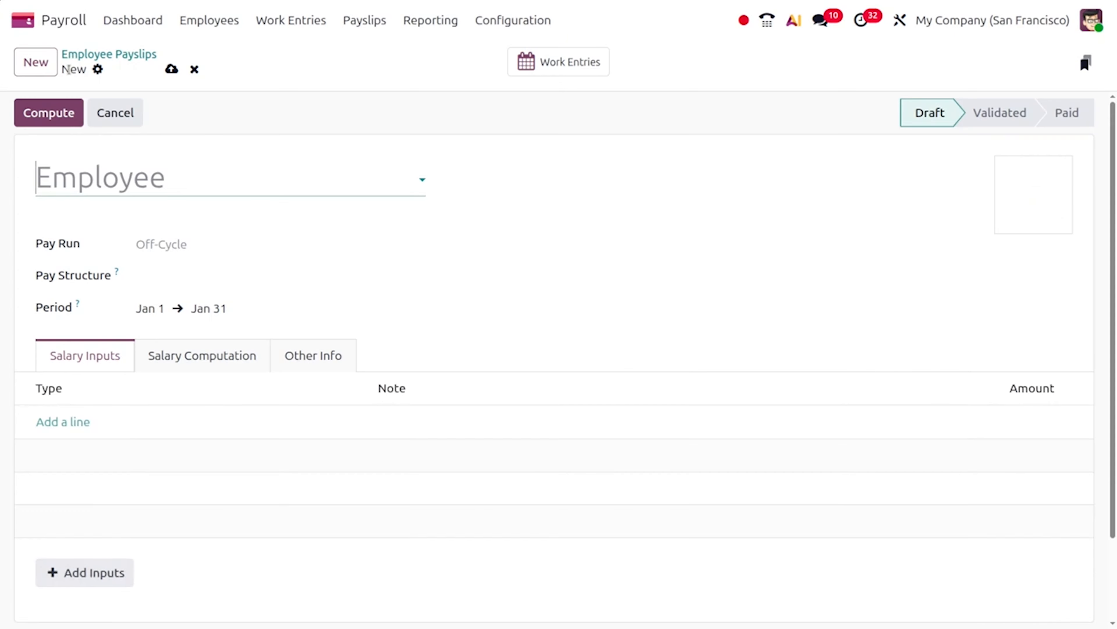
left_click(188, 188)
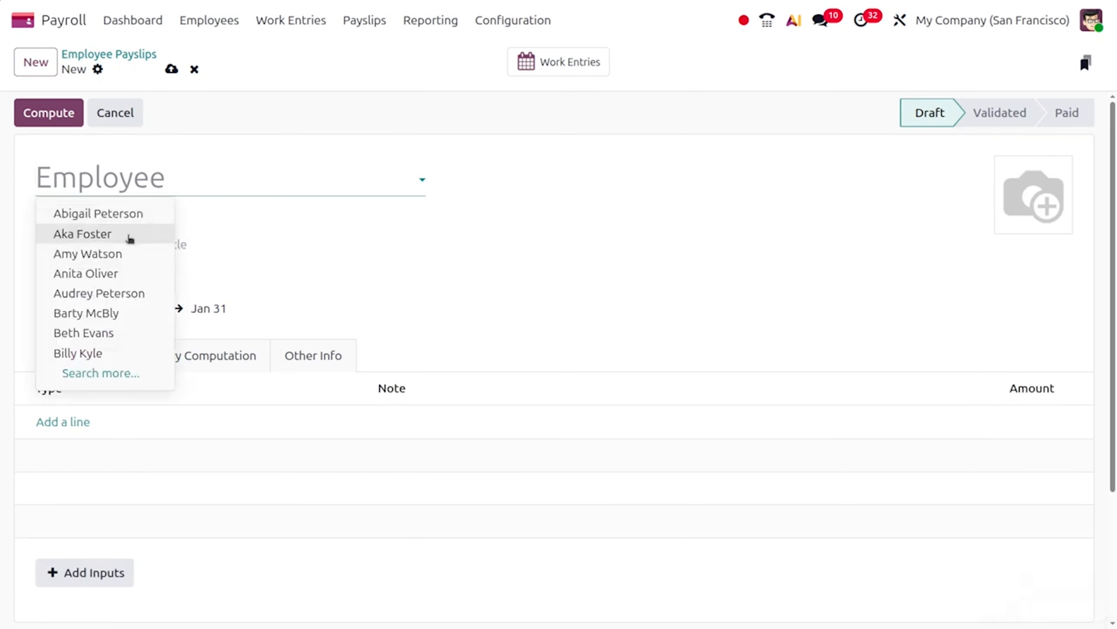
left_click(130, 233)
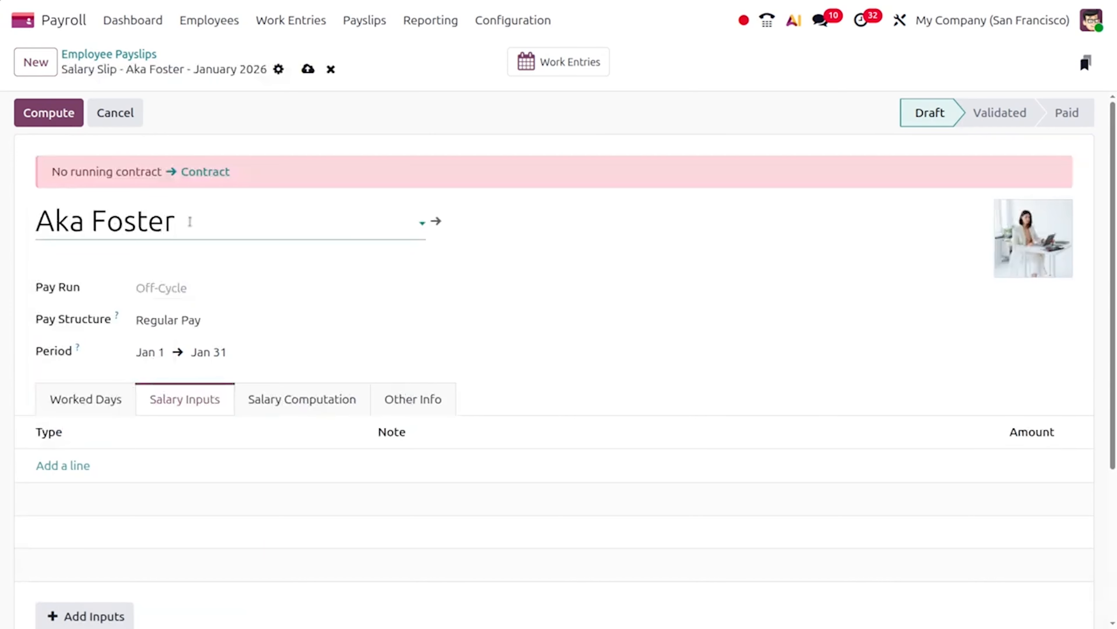
Set the employee's contract start to Dec 1, 2025, save, and return to the payslip
left_click(437, 220)
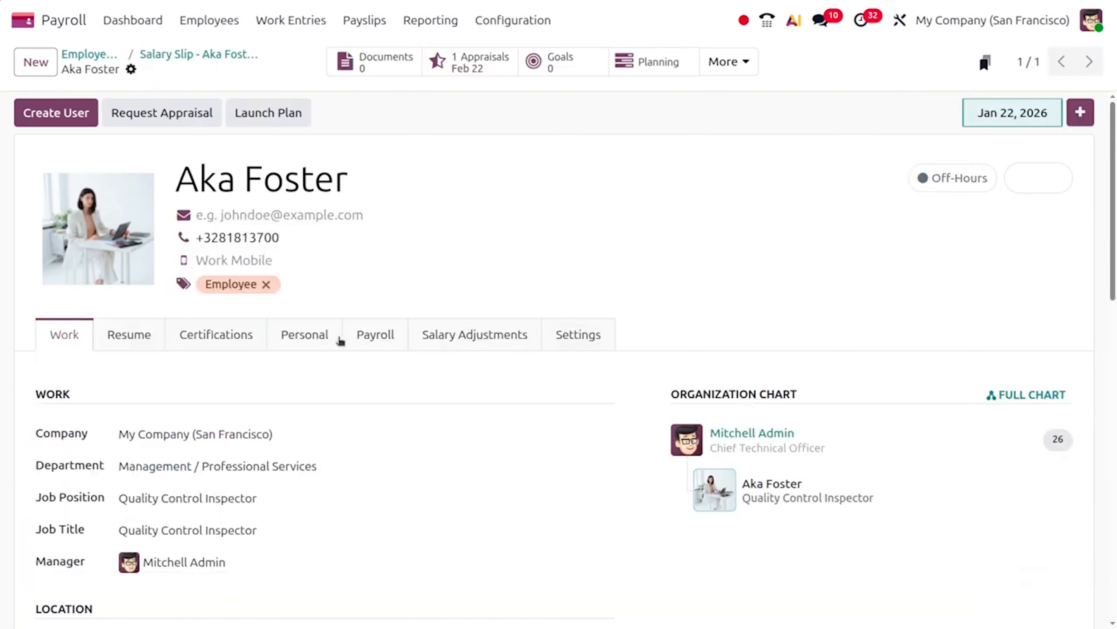
left_click(376, 333)
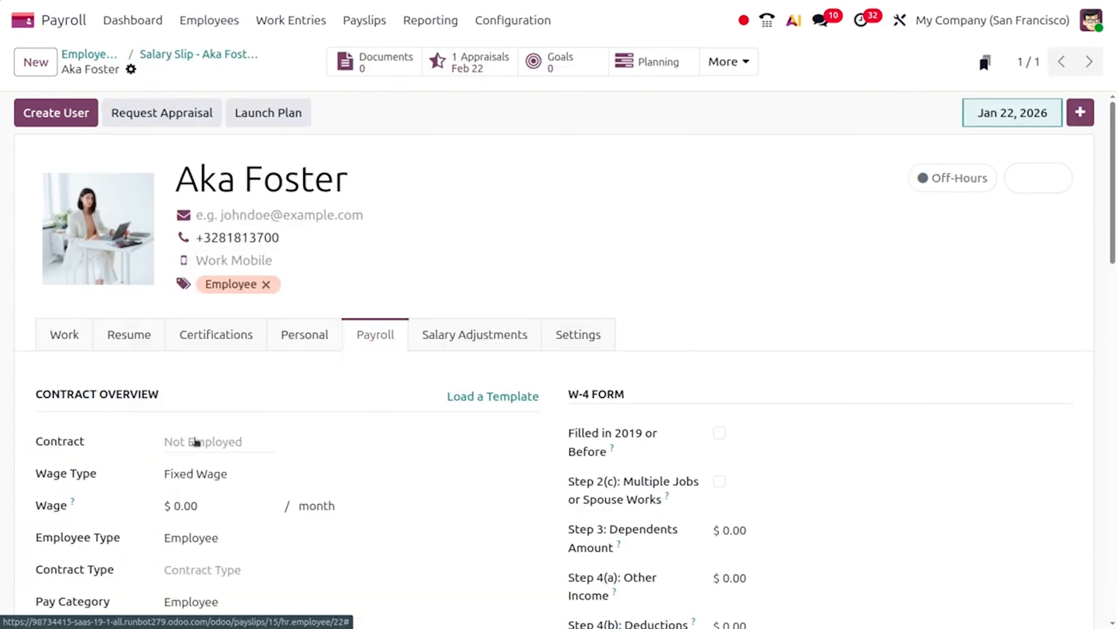
left_click(196, 443)
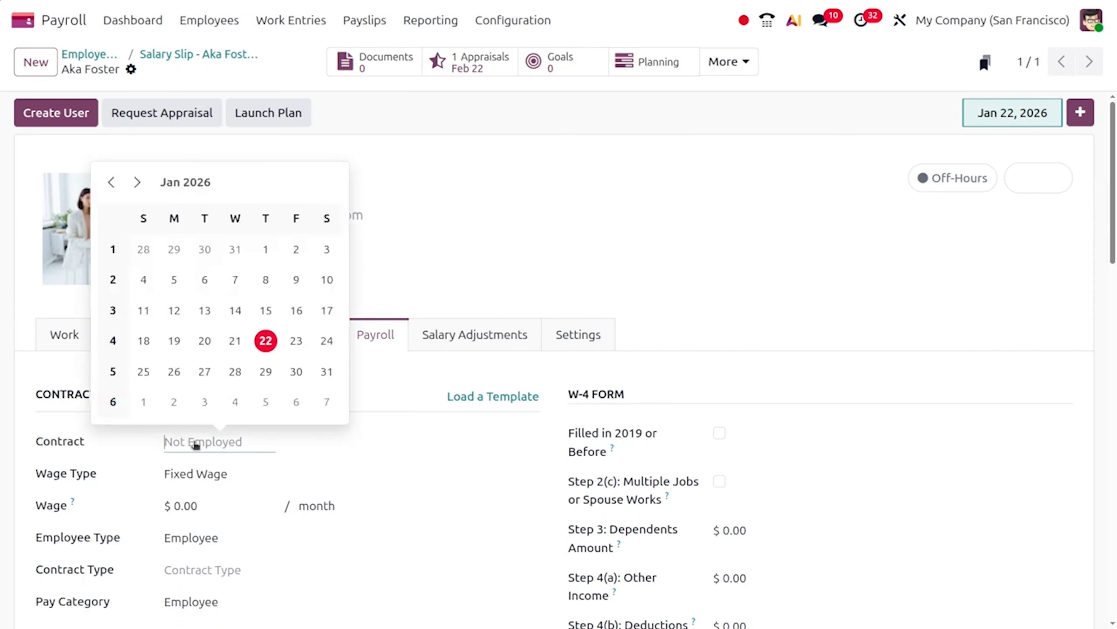
left_click(111, 184)
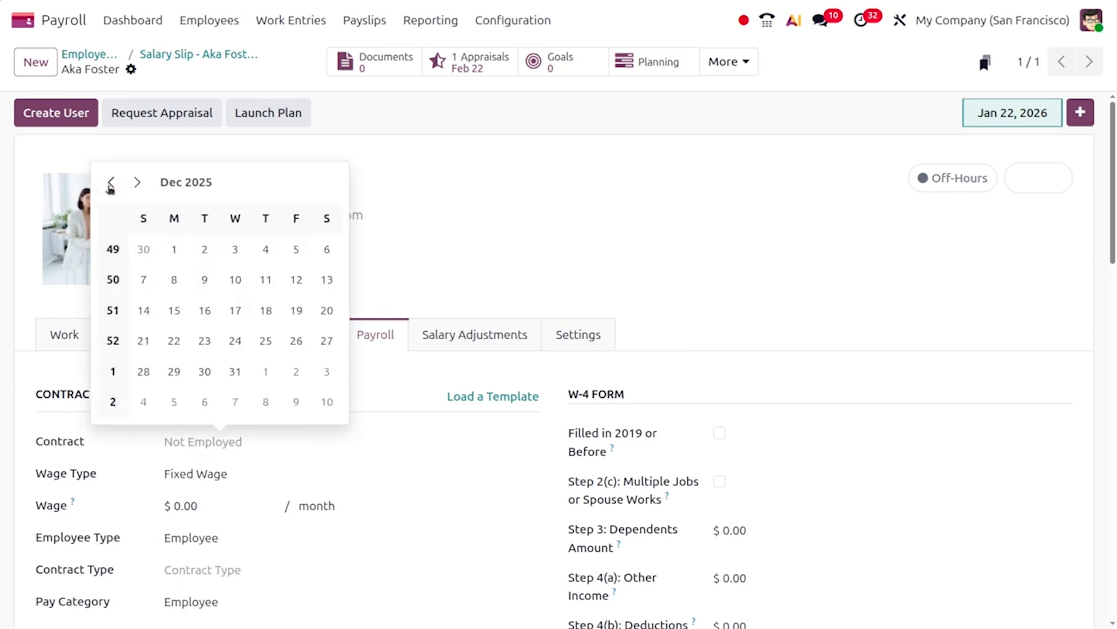
left_click(174, 250)
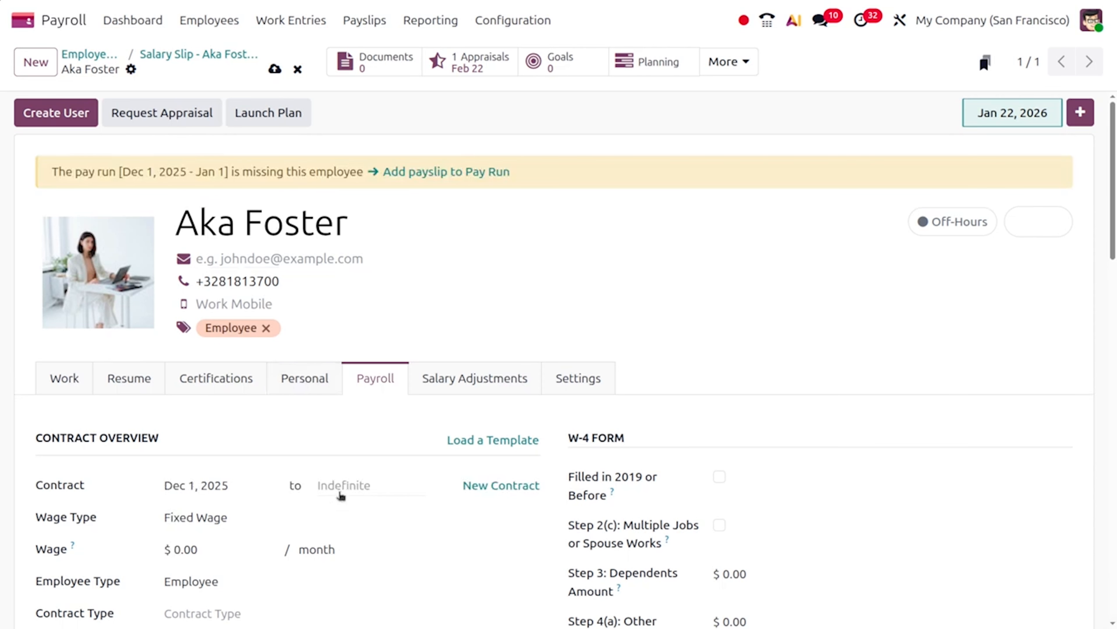
left_click(275, 69)
left_click(184, 56)
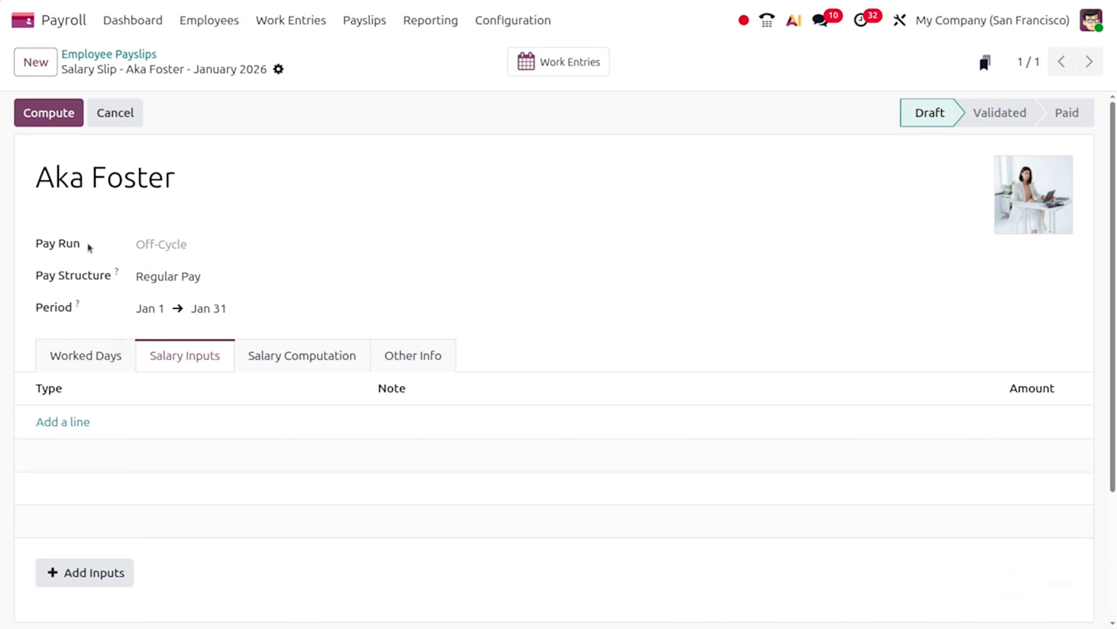
Compute the January 2026 off-cycle payslip from its Worked Days tab
left_click(106, 355)
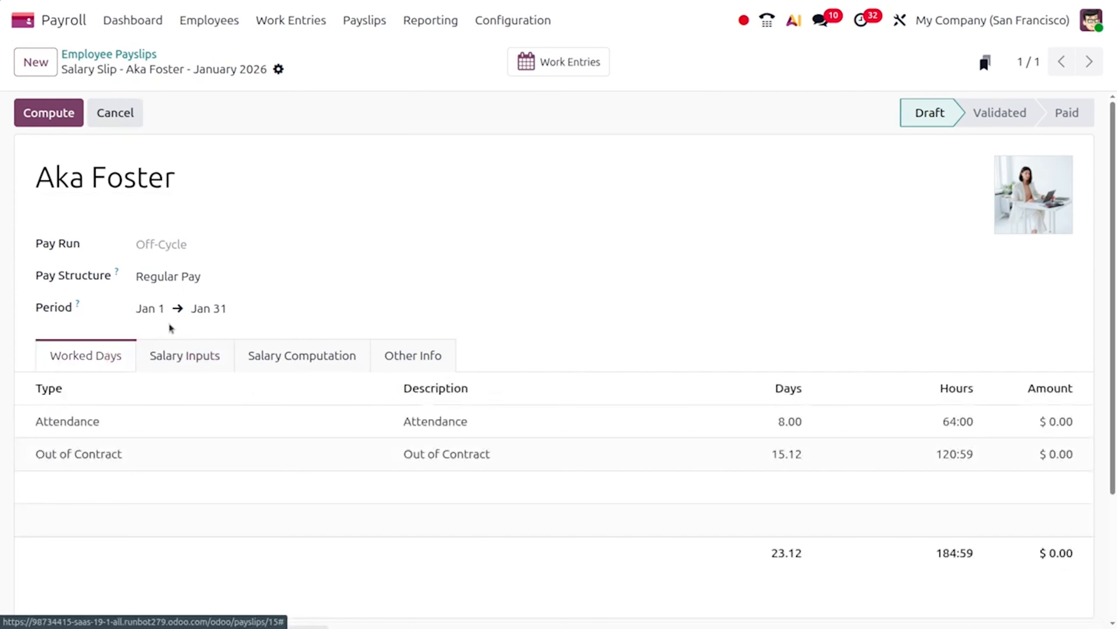
left_click(35, 115)
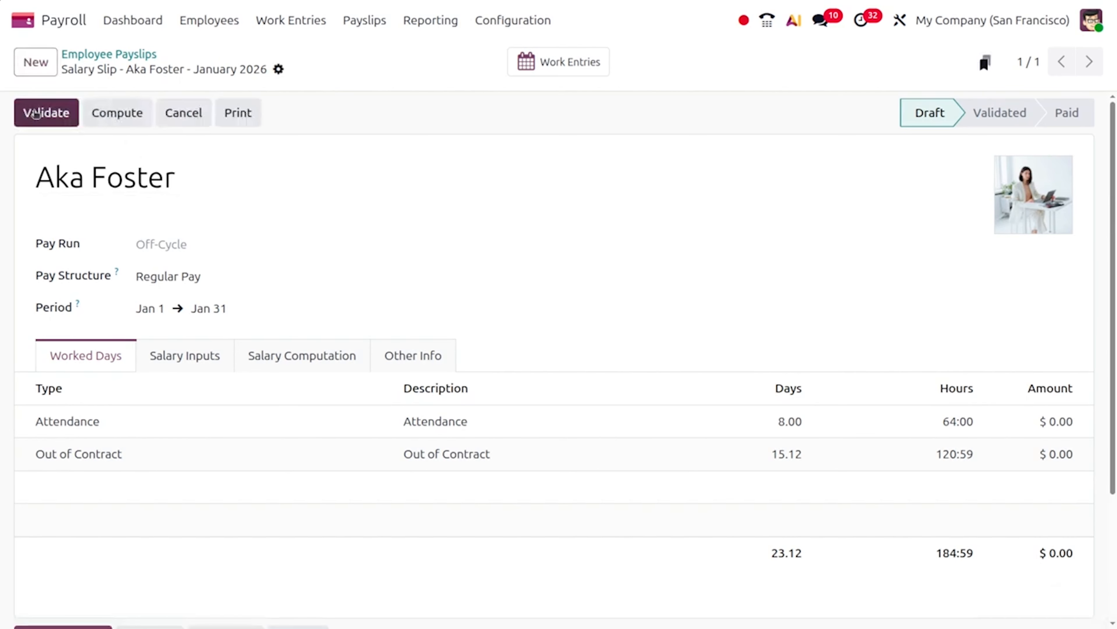
scroll(346, 422, "down", 3)
scroll(346, 422, "up", 3)
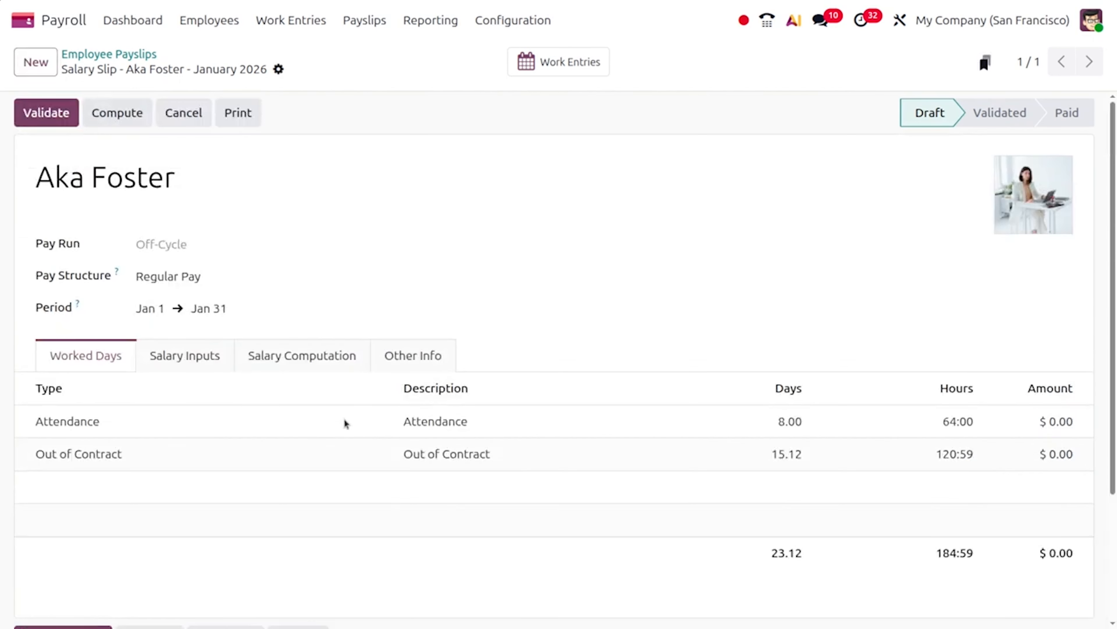
Validate the payslip, confirm, and mark it as paid so the email goes out
left_click(47, 117)
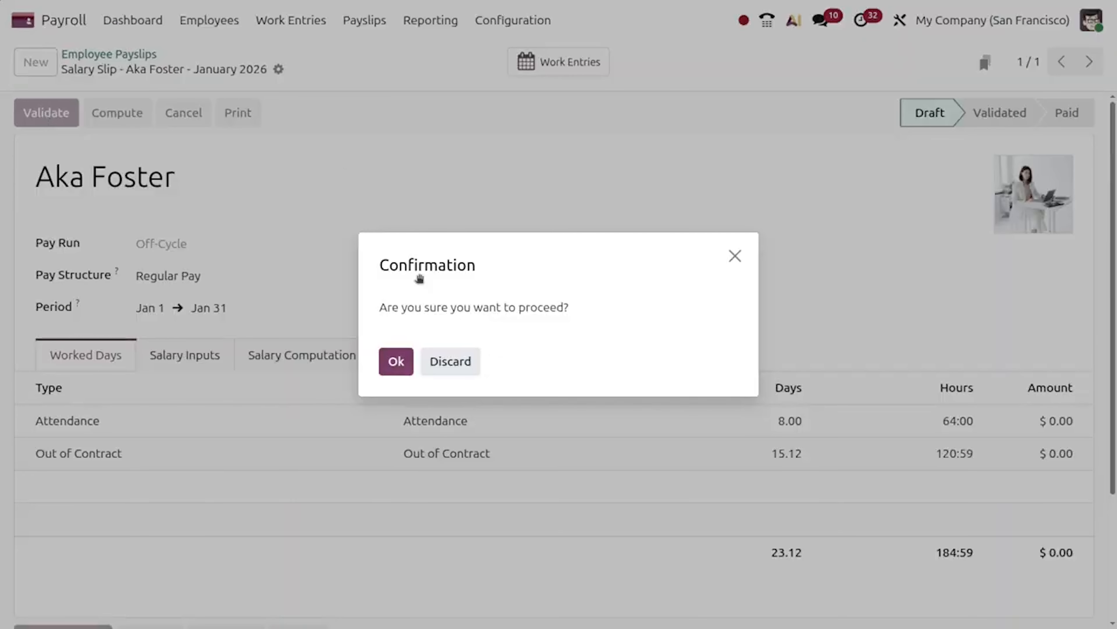
left_click(394, 361)
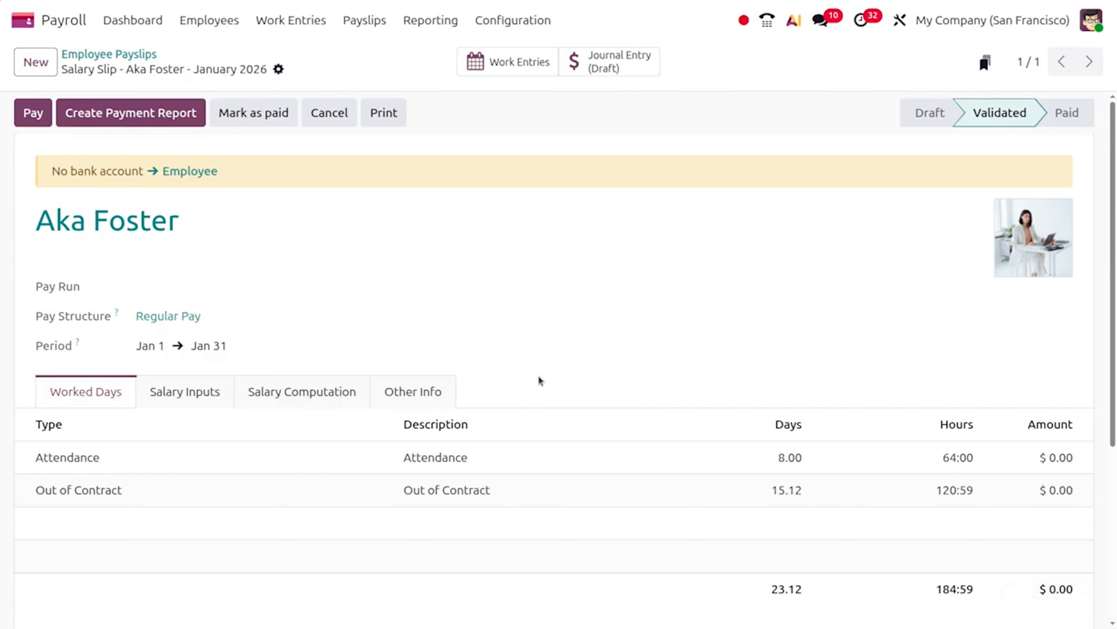
scroll(537, 381, "down", 4)
scroll(537, 382, "up", 5)
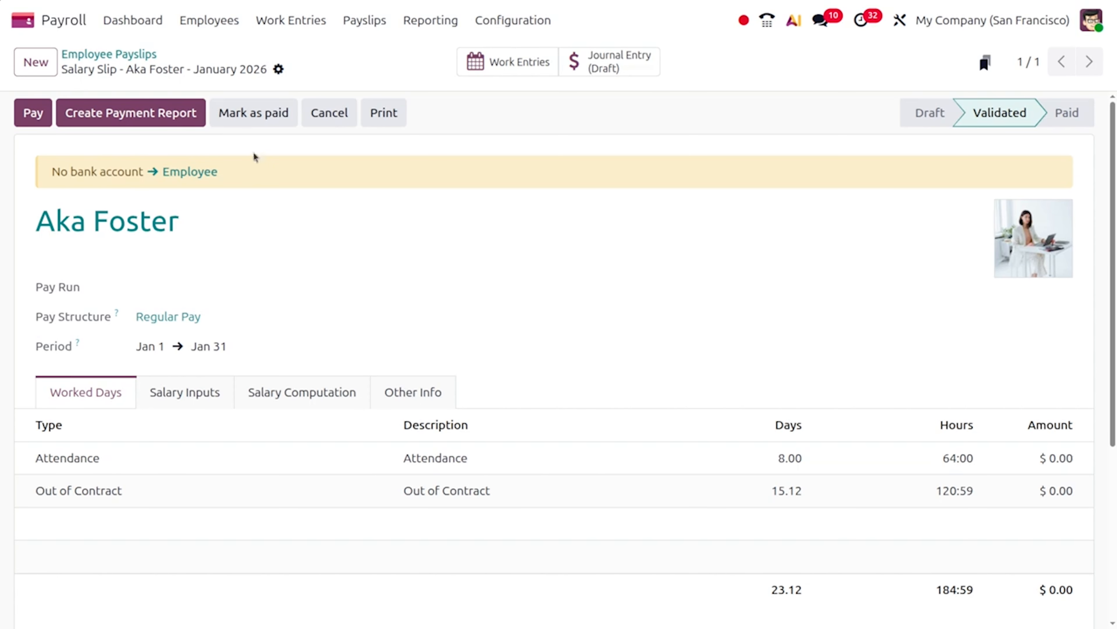
left_click(276, 114)
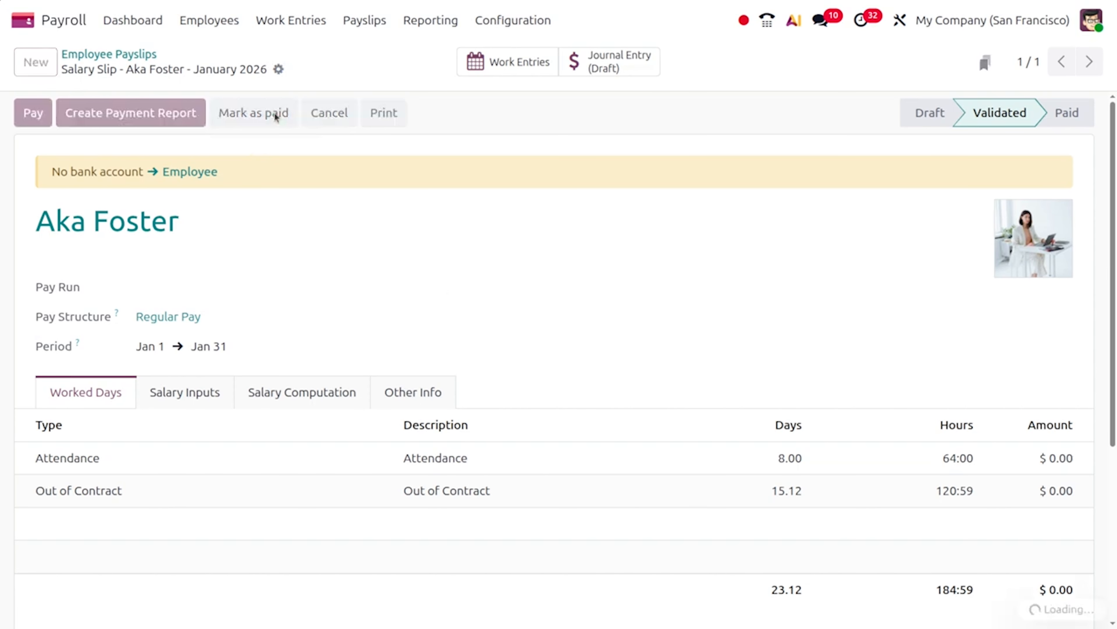
scroll(525, 440, "down", 5)
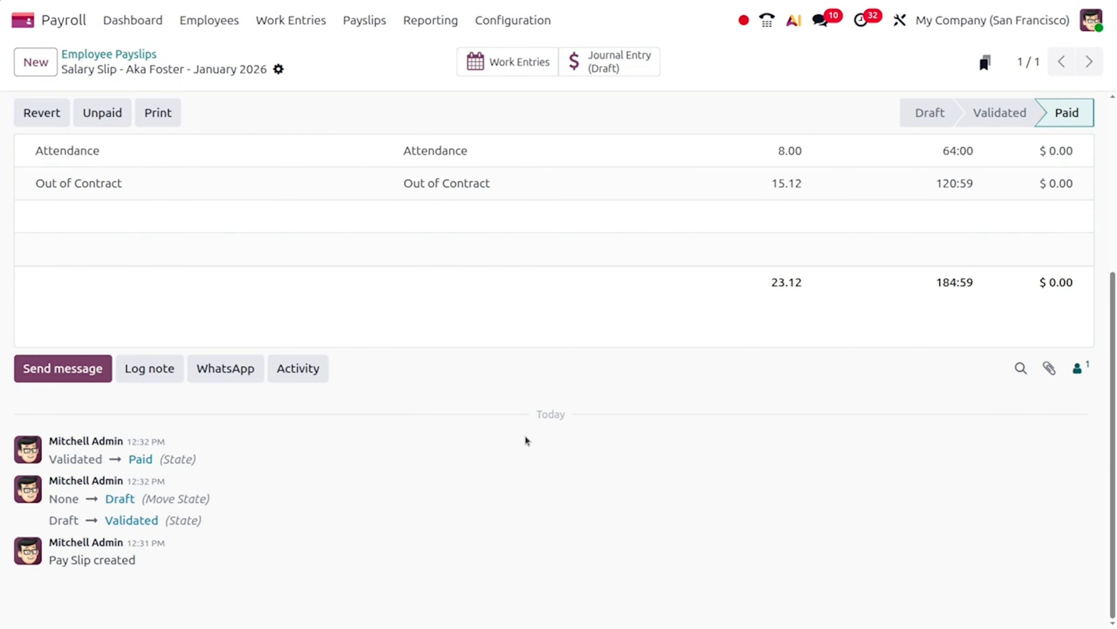
scroll(526, 438, "up", 4)
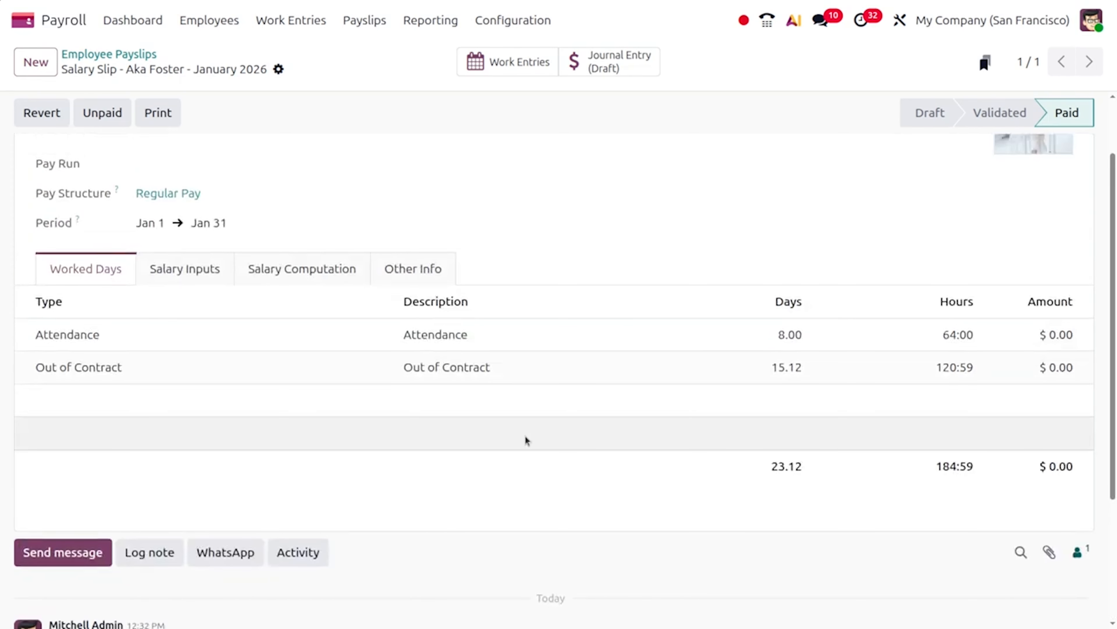
scroll(608, 444, "down", 10)
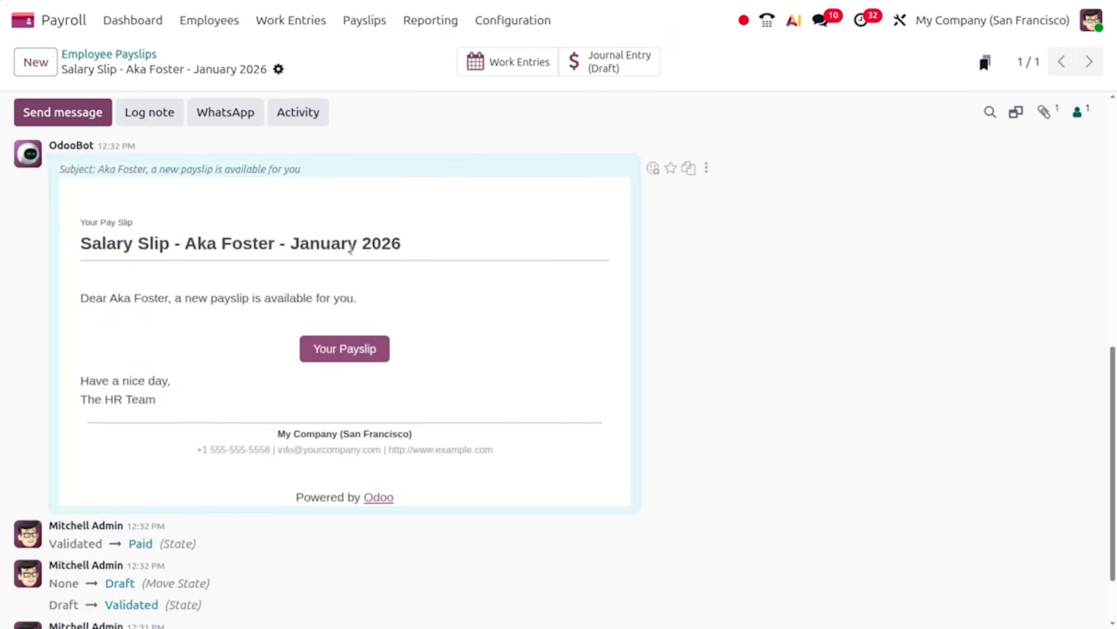
Change 'Send payslips to employees' from When Paid to Manually and save the settings
left_click(512, 19)
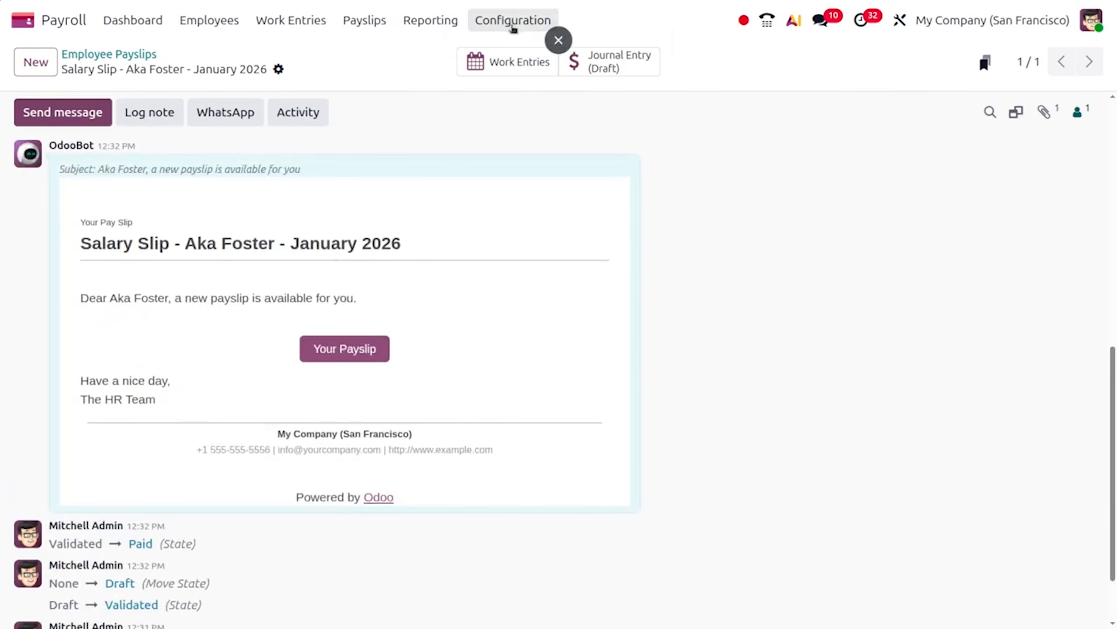
left_click(515, 53)
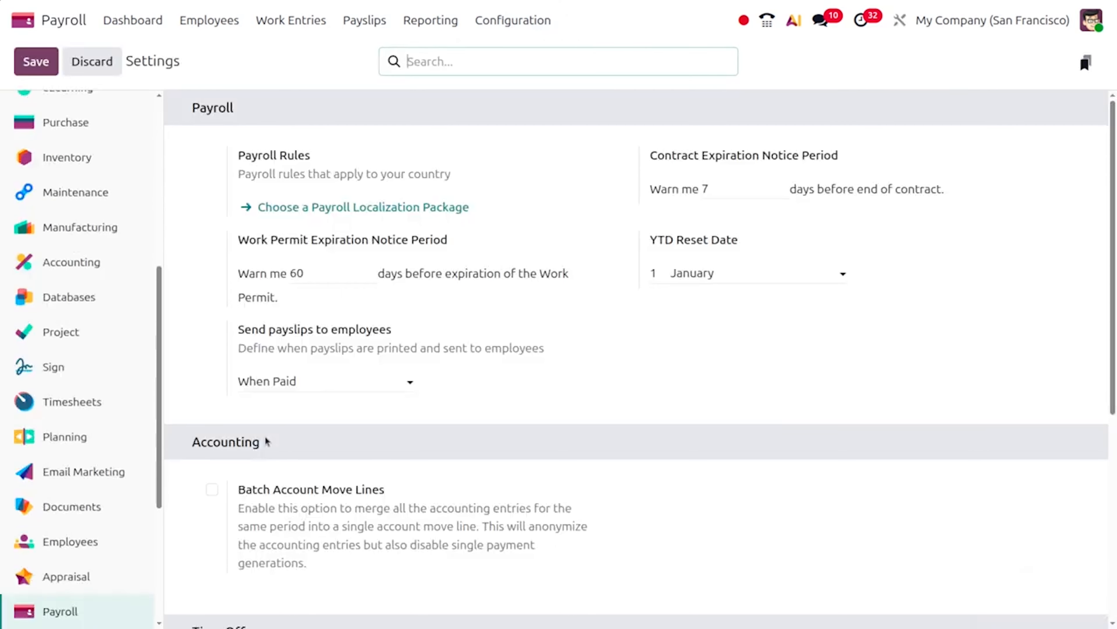
left_click(303, 380)
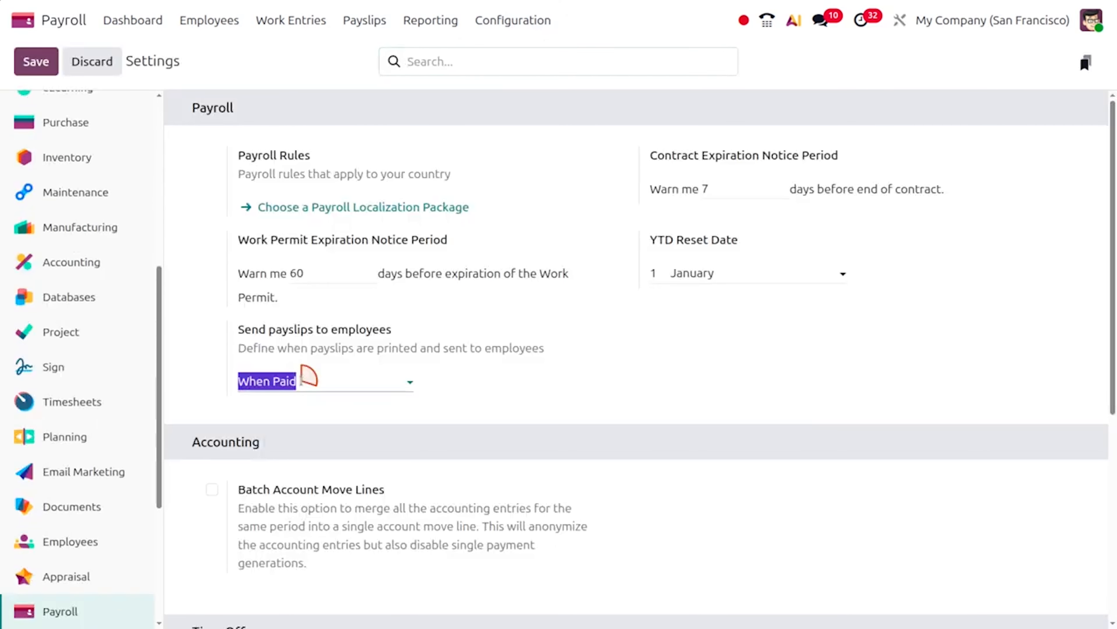
left_click(294, 461)
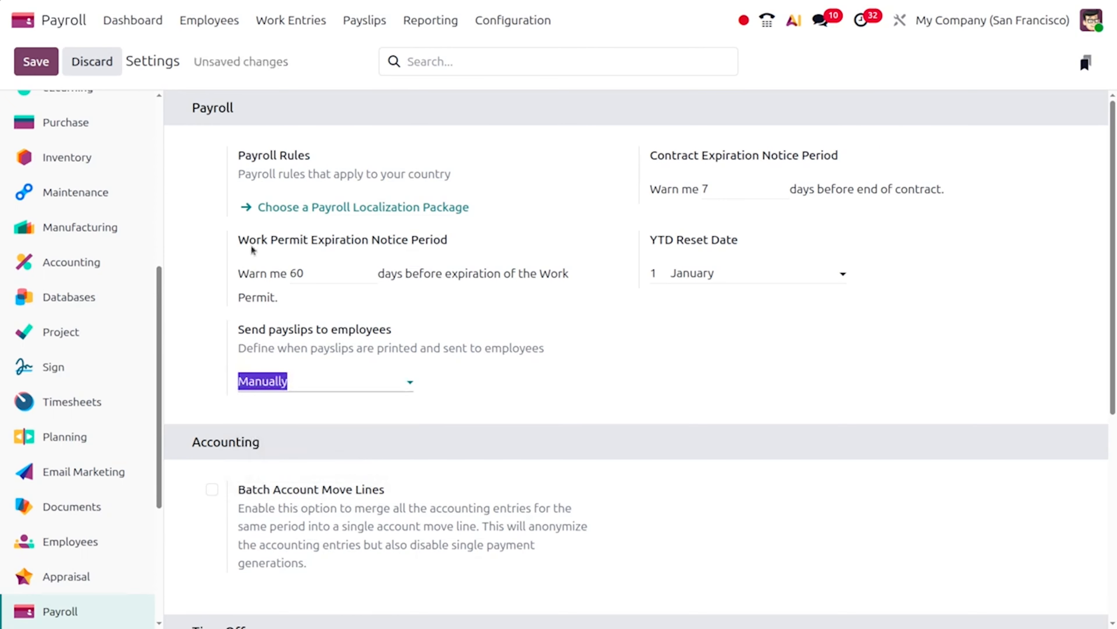
left_click(44, 73)
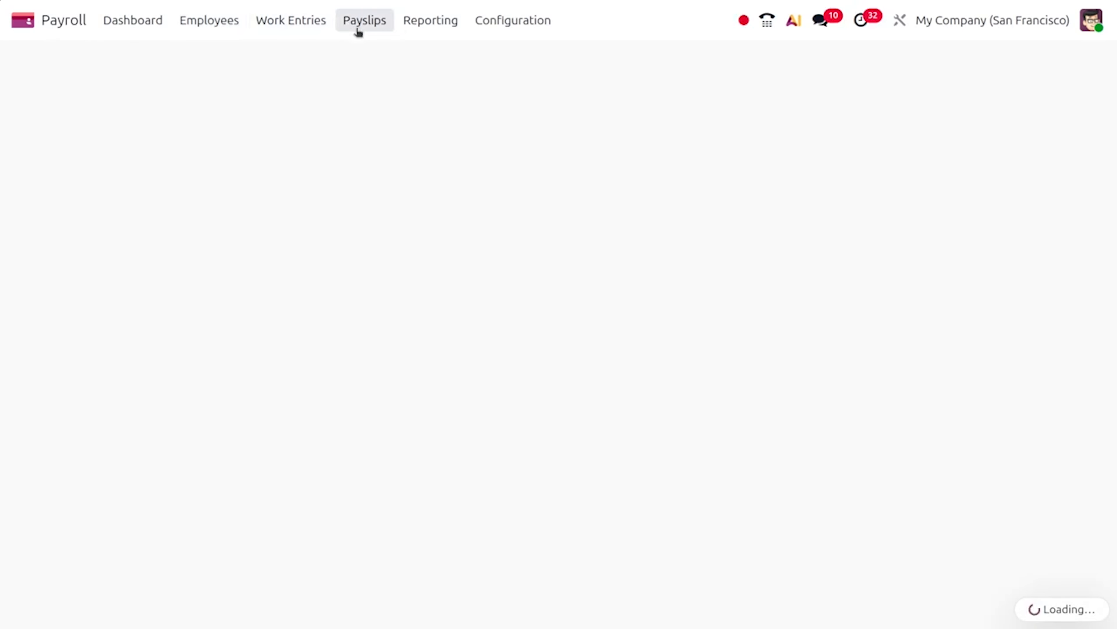
Start a new off-cycle payslip from the Payslips list and select the employee
left_click(359, 28)
left_click(368, 57)
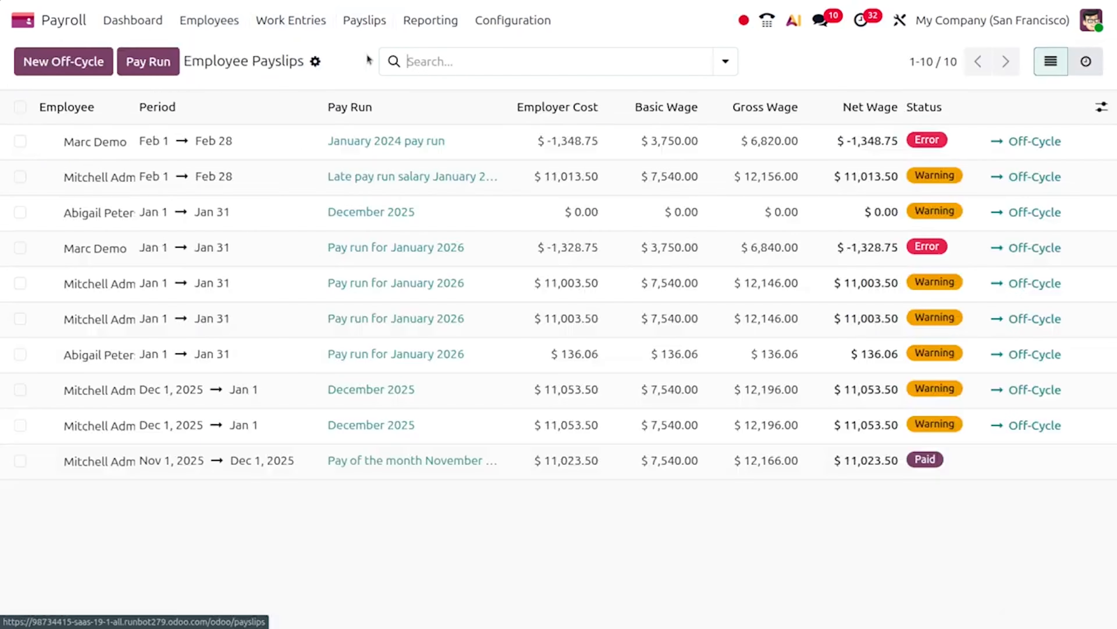
left_click(64, 62)
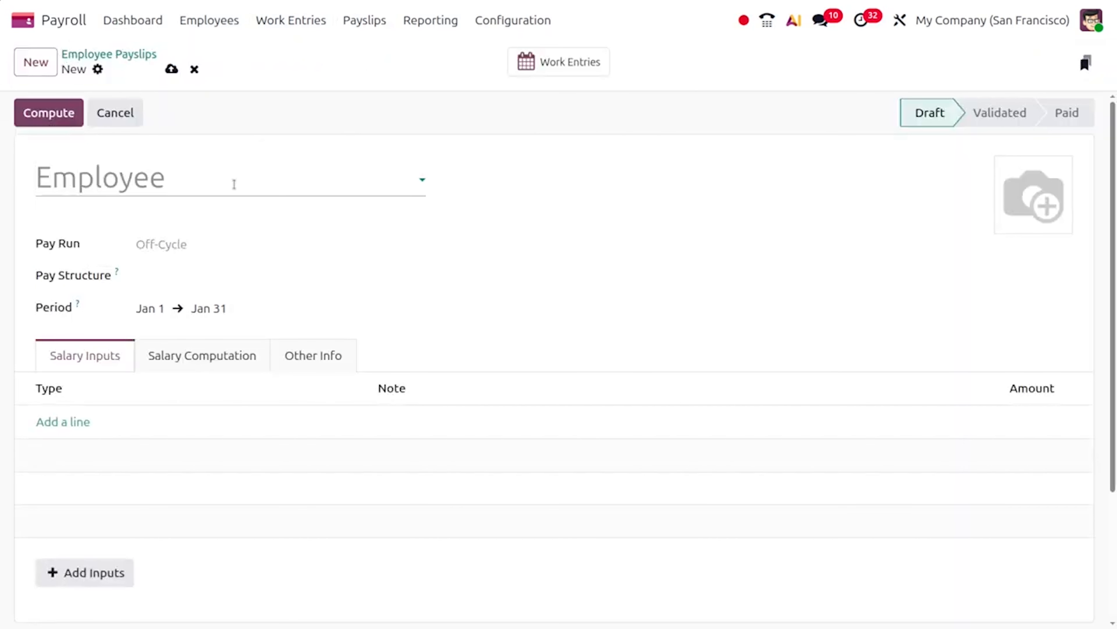
left_click(81, 178)
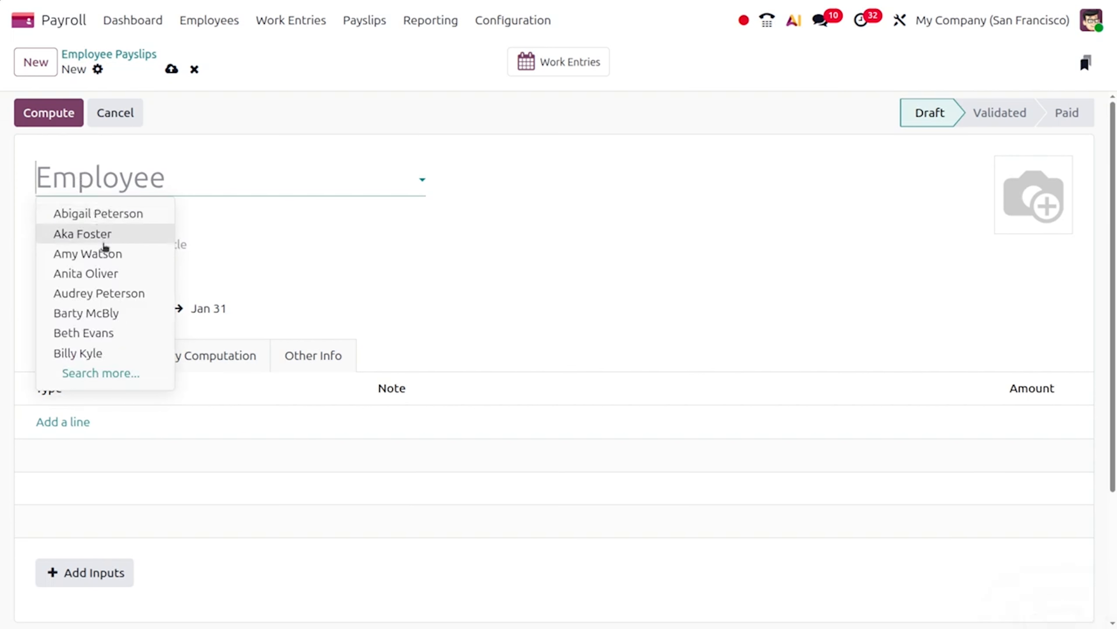
left_click(107, 258)
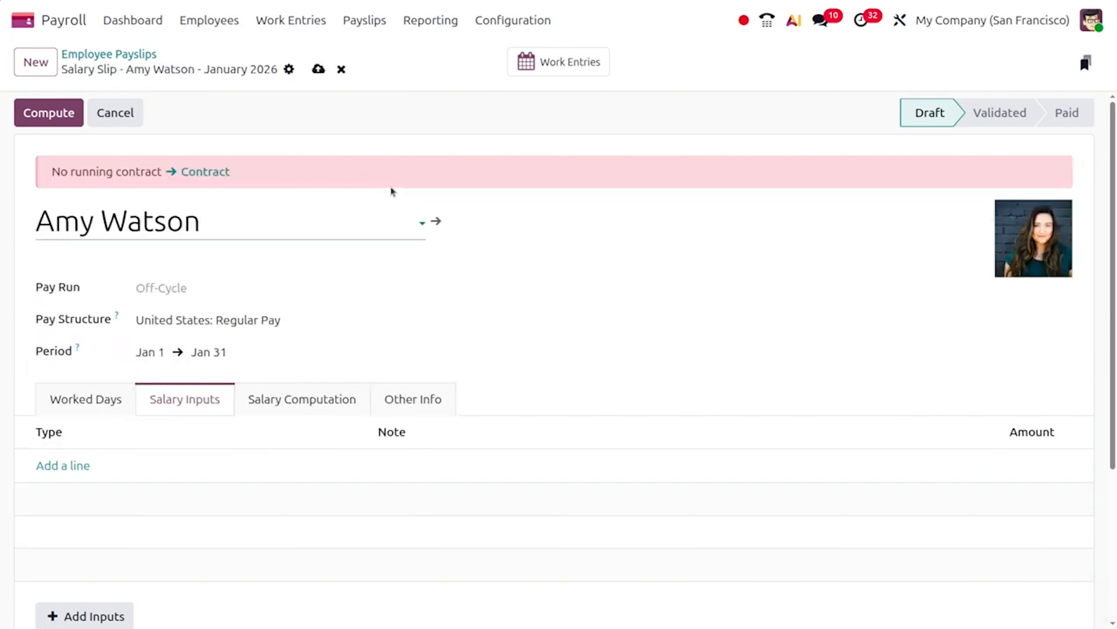
Set her contract start to Dec 1, 2025, then compute the payslip: 7 attendance, 15 out-of-contract days
left_click(435, 222)
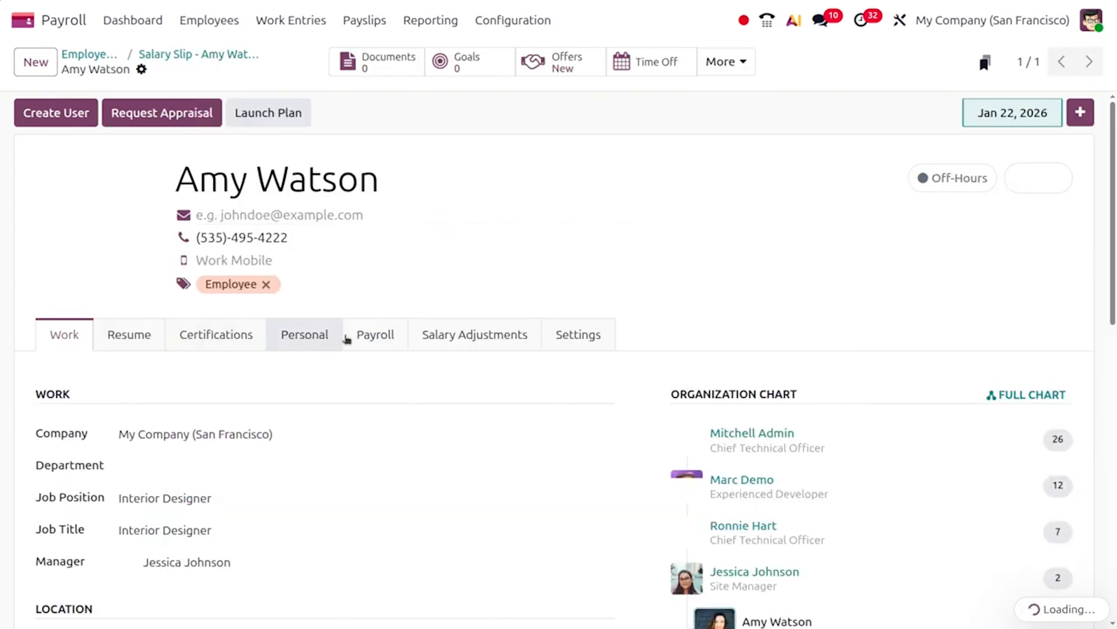
left_click(362, 338)
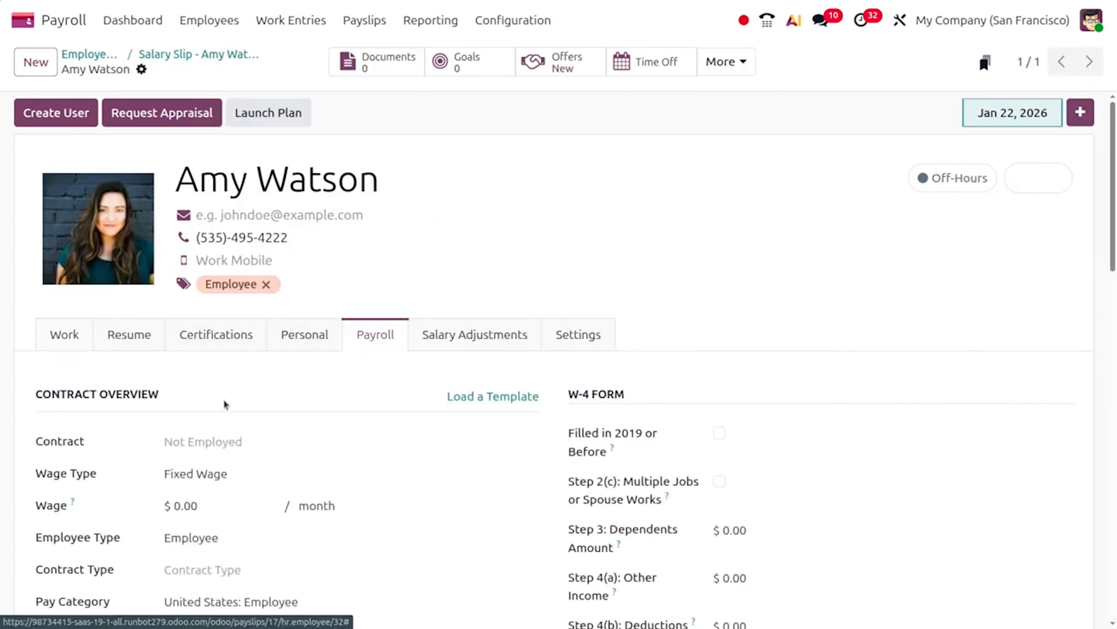
left_click(191, 444)
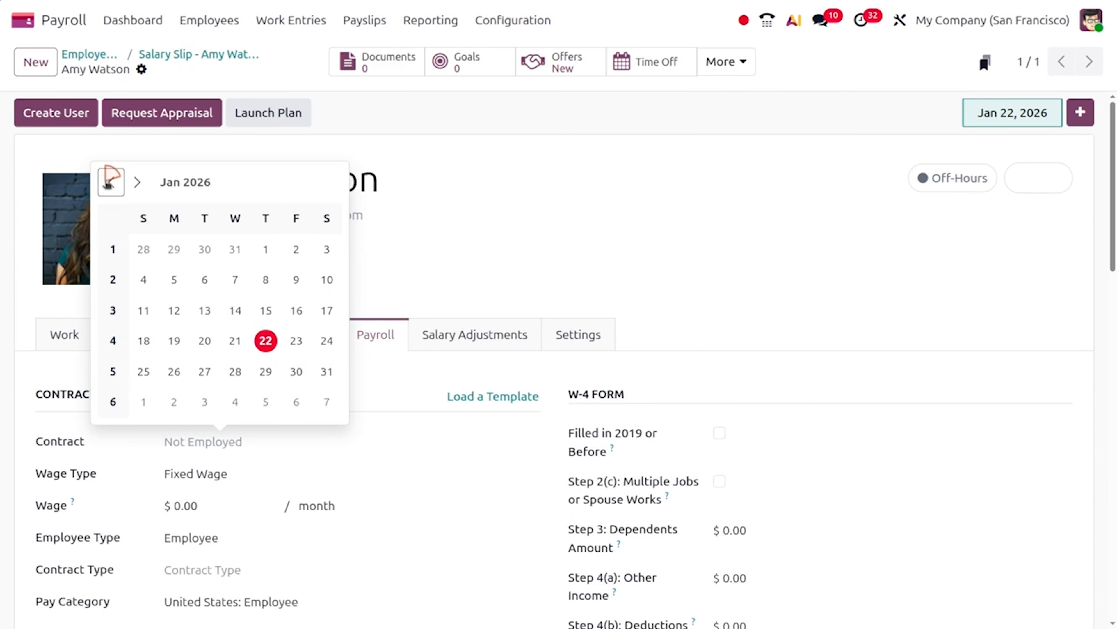
left_click(110, 181)
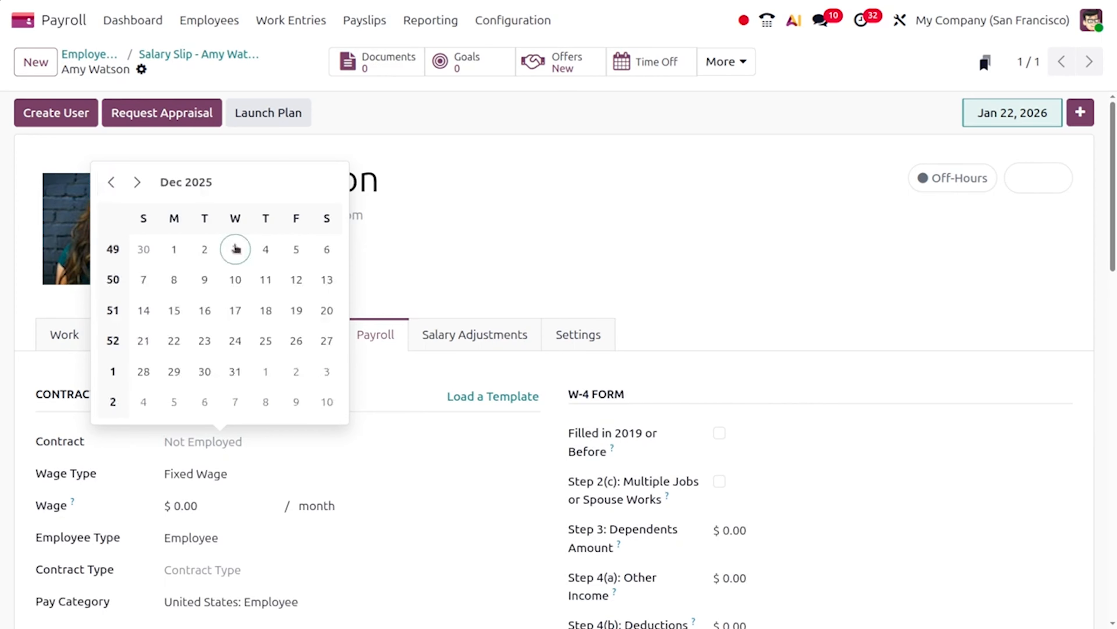
left_click(177, 254)
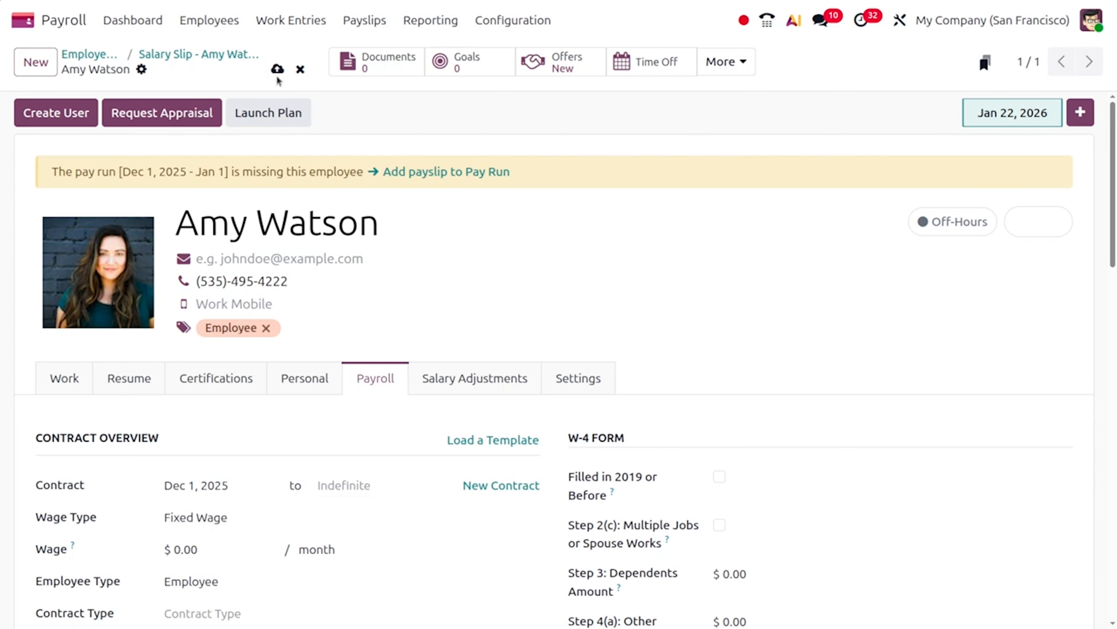
left_click(277, 69)
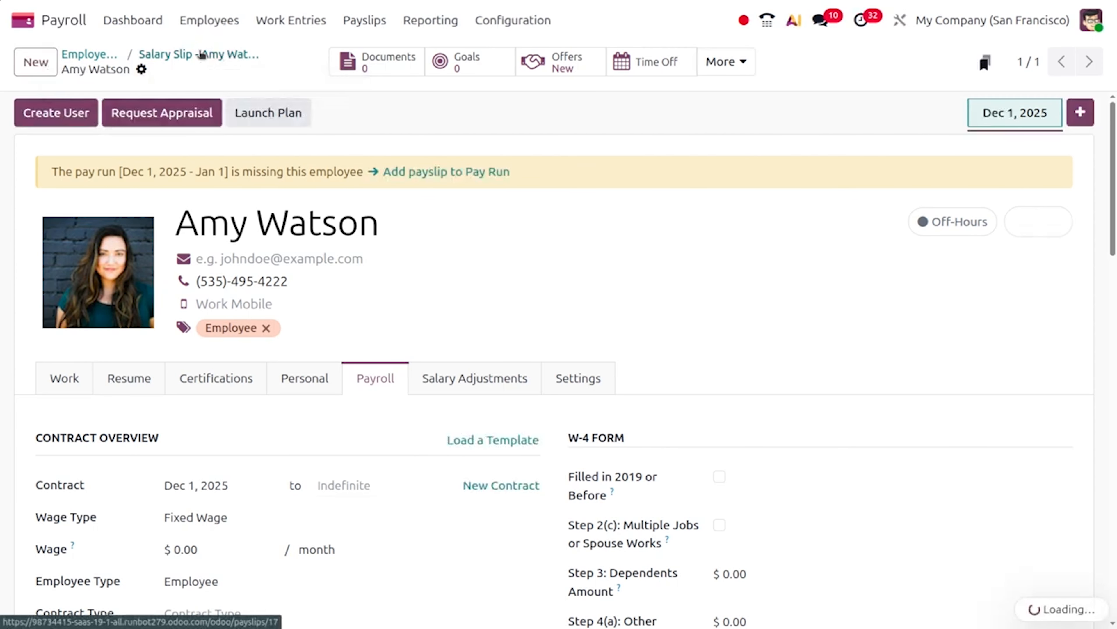
left_click(201, 55)
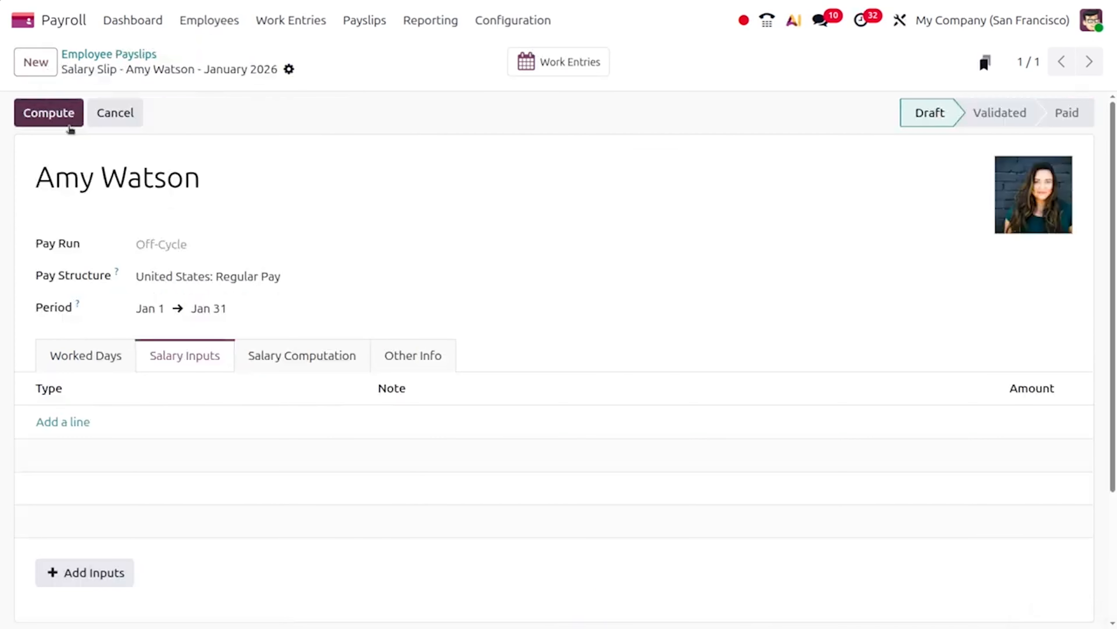
left_click(63, 366)
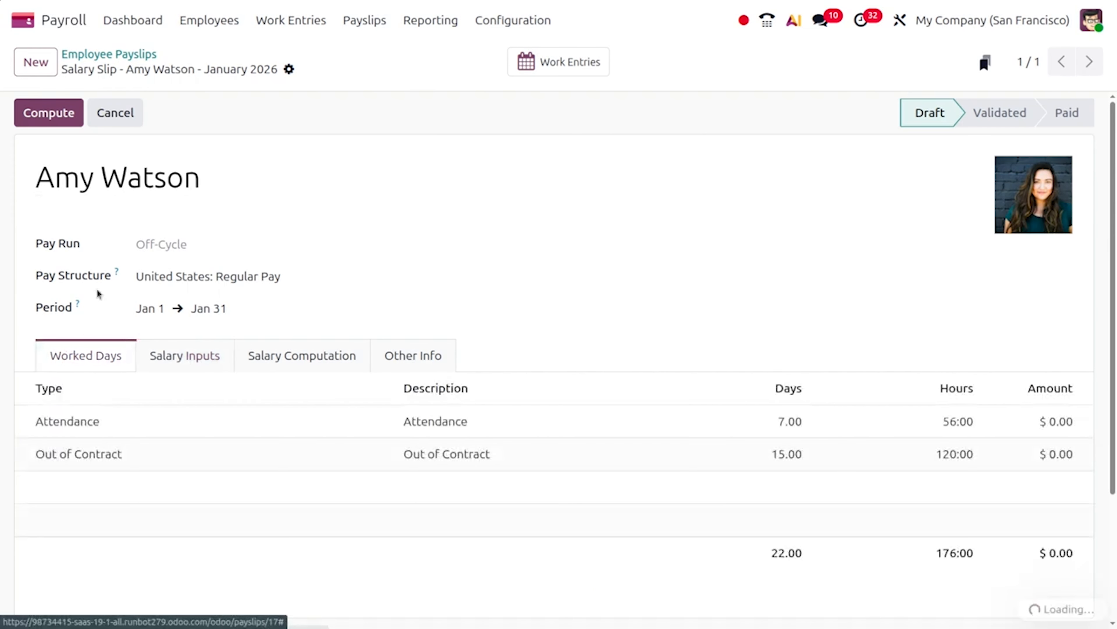
left_click(31, 118)
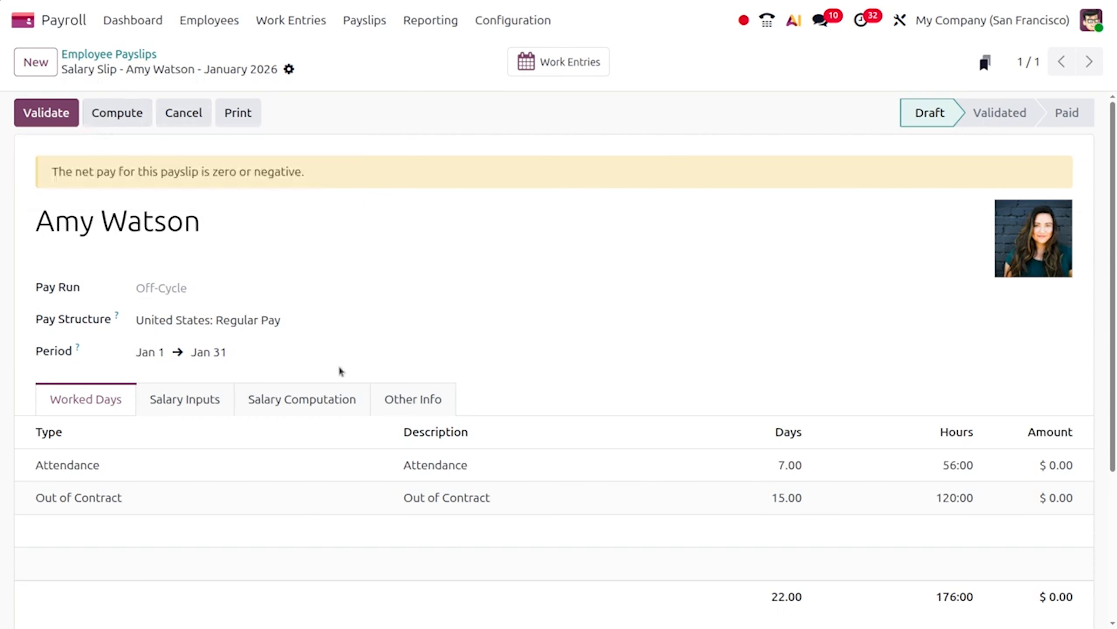
Validate the off-cycle January 2026 payslip and confirm
scroll(277, 391, "down", 5)
scroll(277, 391, "up", 4)
scroll(278, 392, "up", 1)
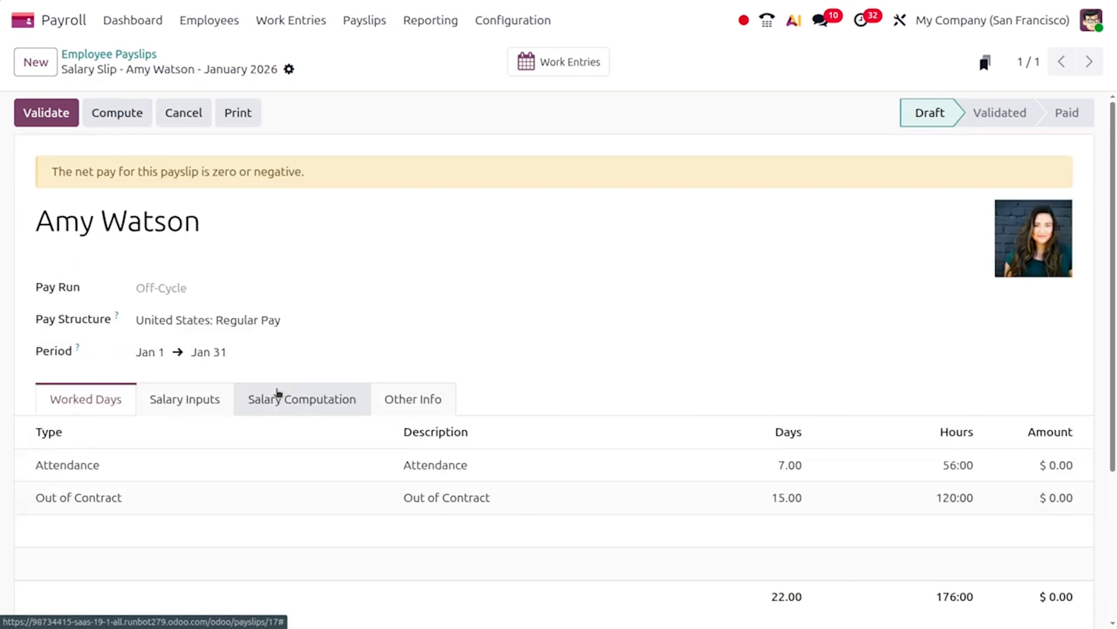
scroll(278, 392, "down", 5)
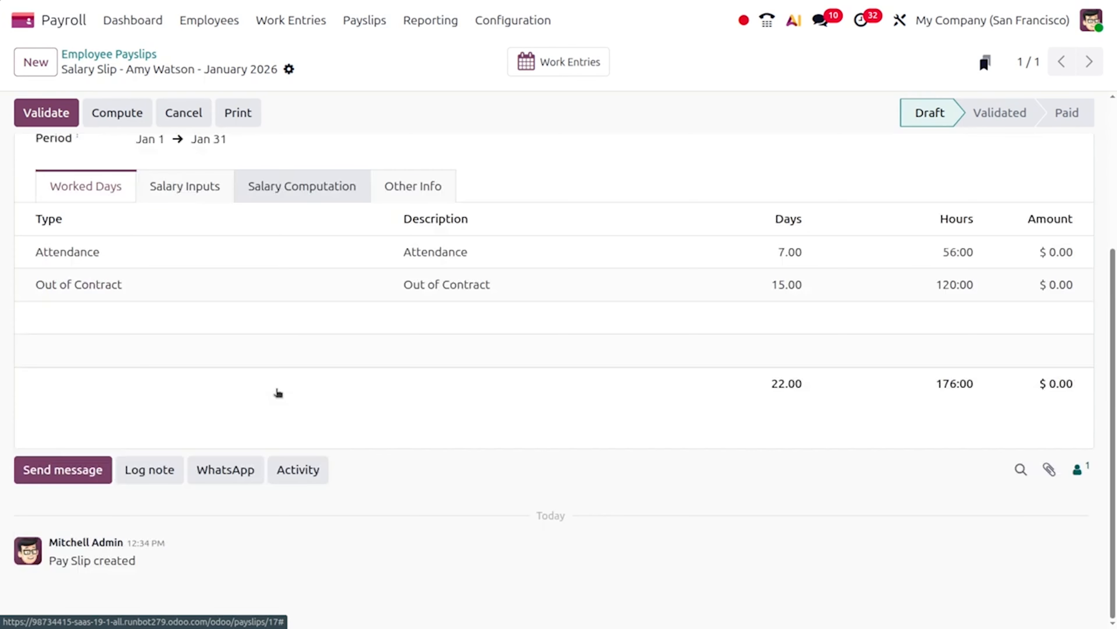
scroll(217, 225, "up", 5)
left_click(58, 111)
left_click(396, 361)
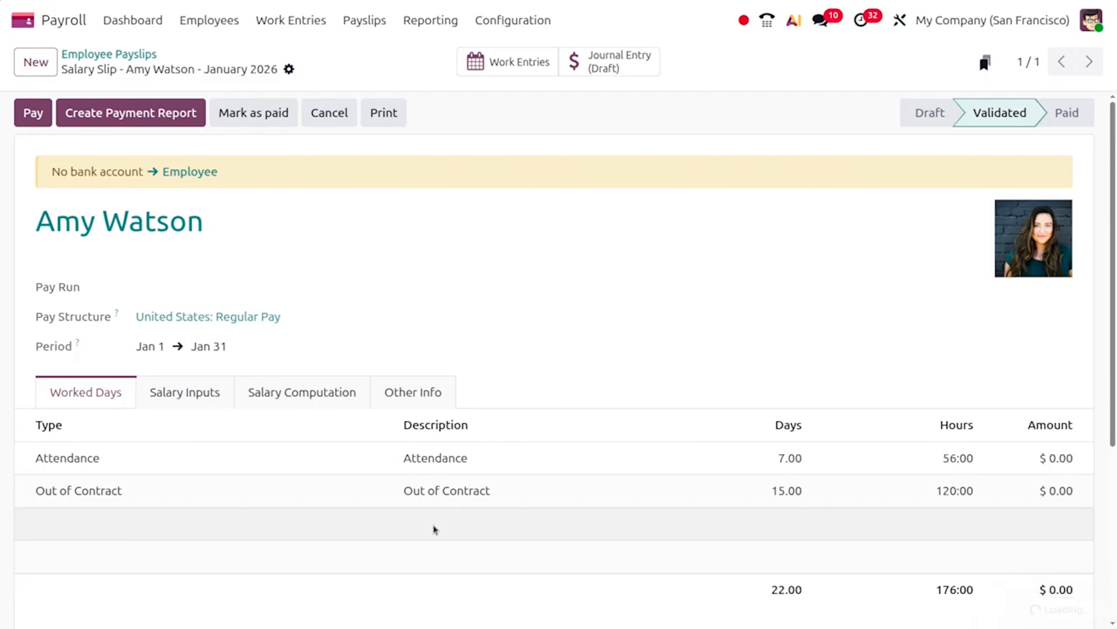
Mark the validated payslip as paid, with amounts still $0.00
scroll(435, 529, "down", 5)
scroll(435, 529, "up", 5)
left_click(253, 113)
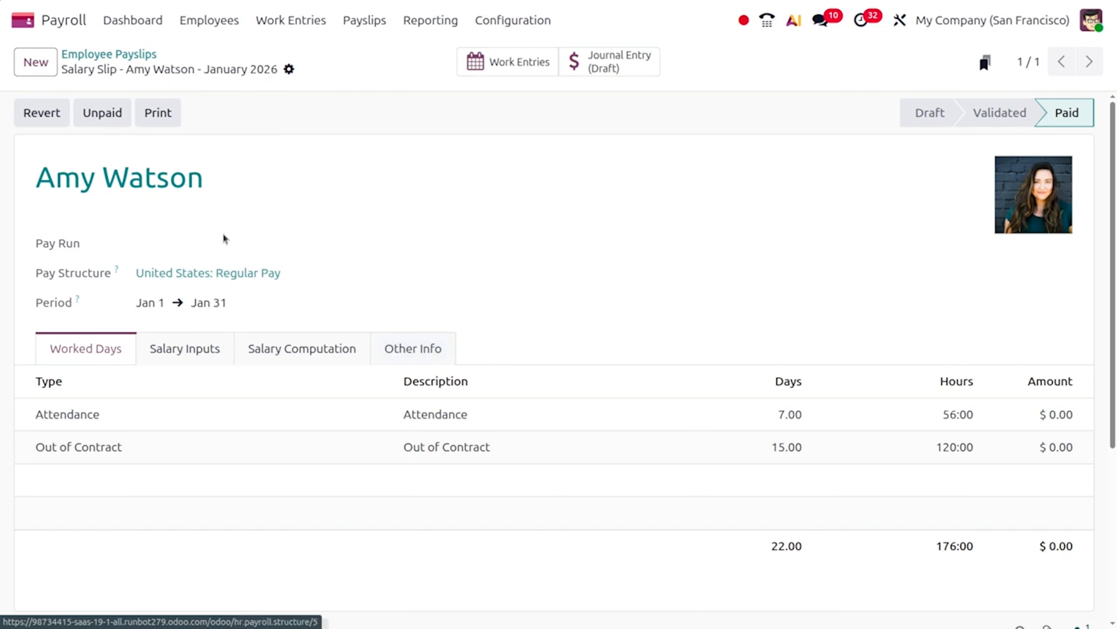
scroll(225, 446, "down", 5)
scroll(225, 440, "up", 5)
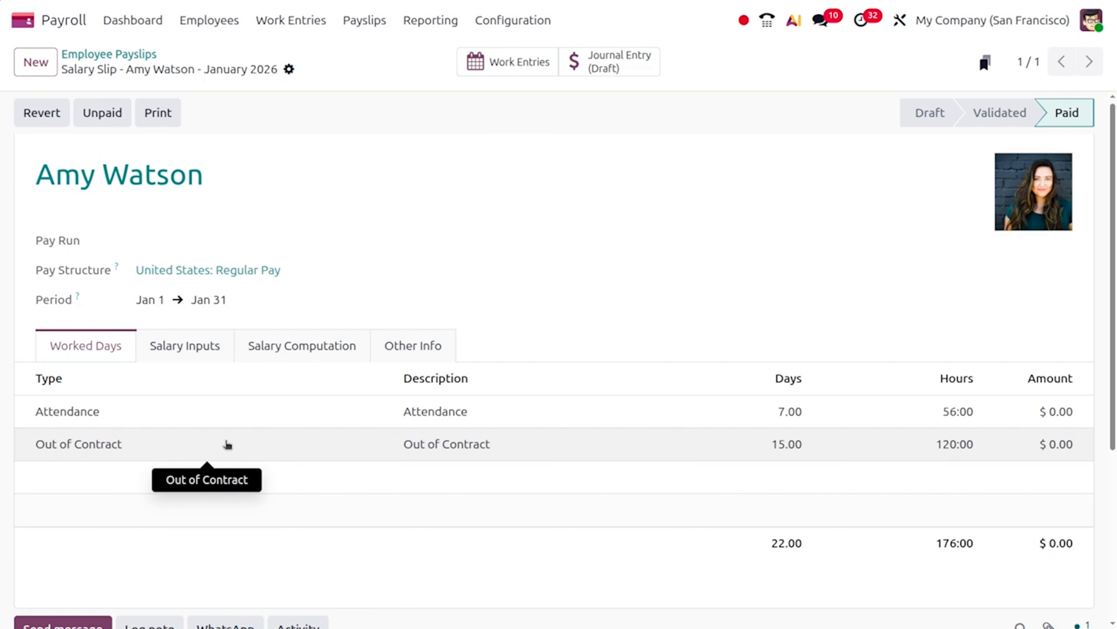
scroll(228, 445, "up", 1)
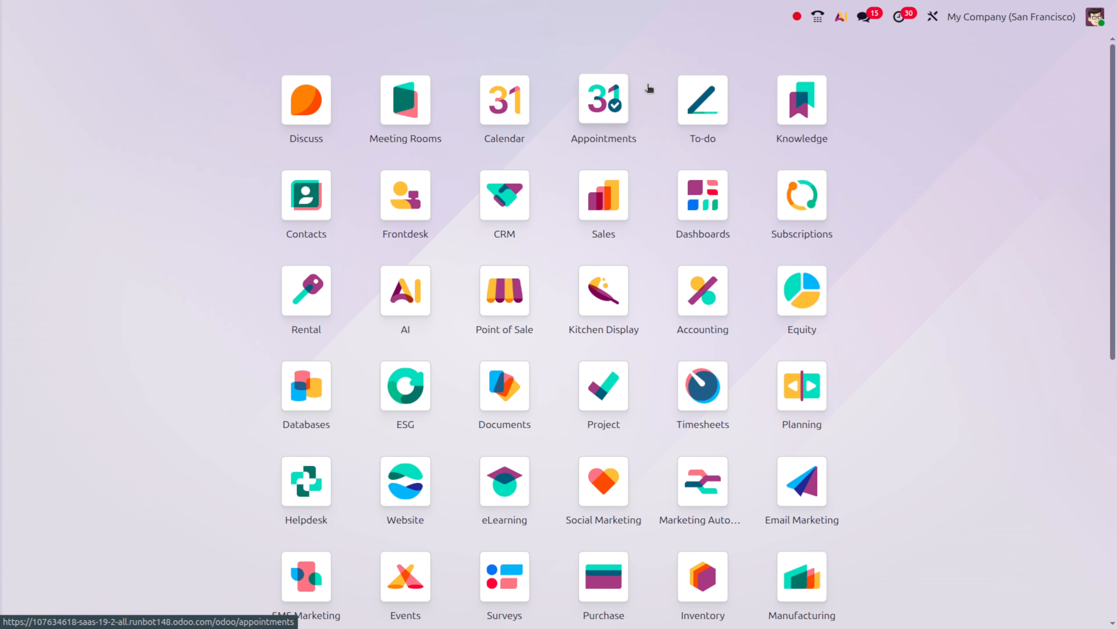
Open the Settings app and Manage Users to list the 3 internal users
scroll(741, 390, "down", 5)
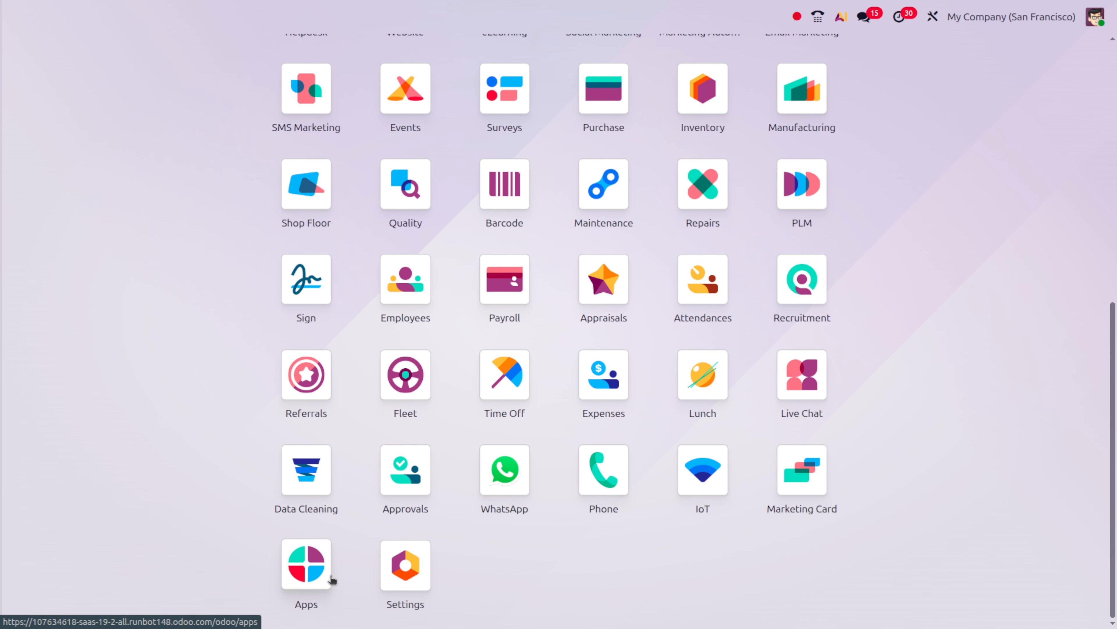
left_click(415, 598)
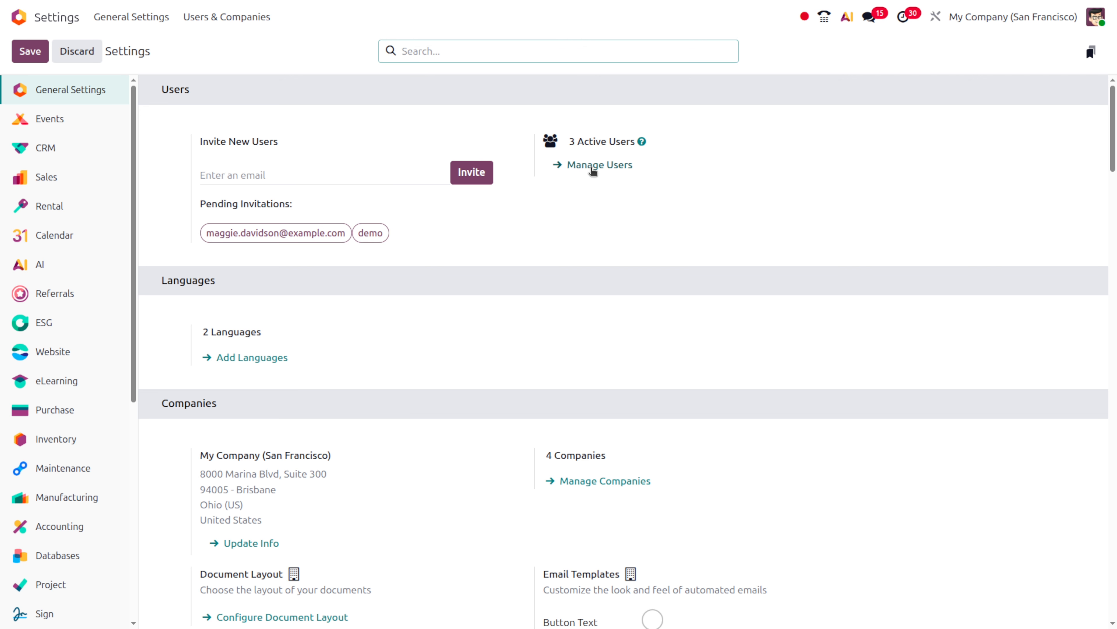
left_click(593, 170)
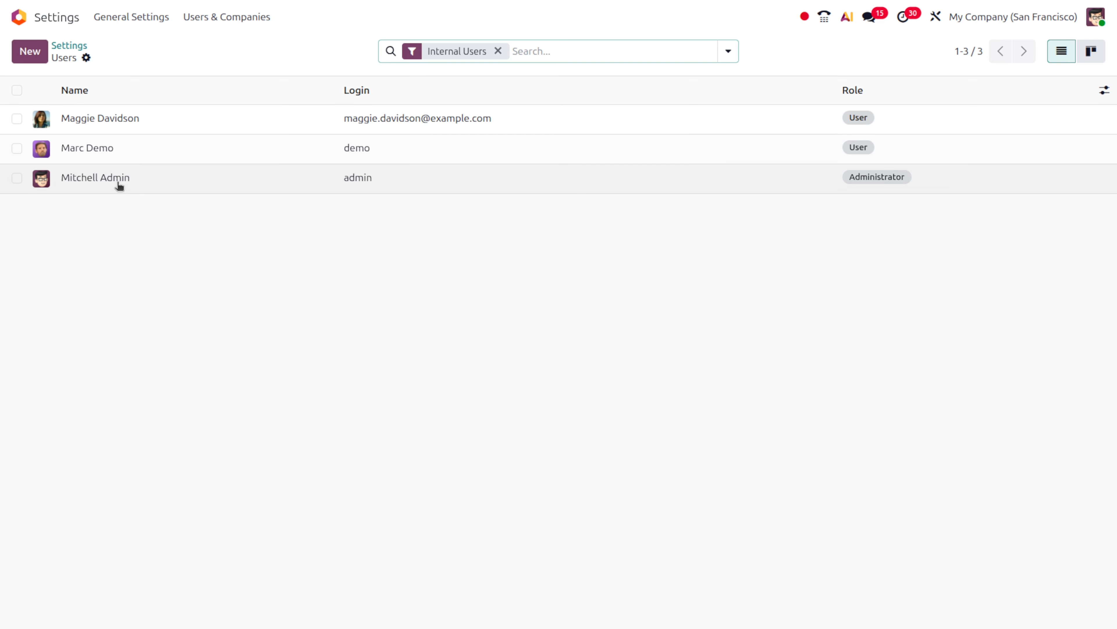
On the admin user, switch Payroll access to Assistant then back to Administrator, and save
left_click(119, 185)
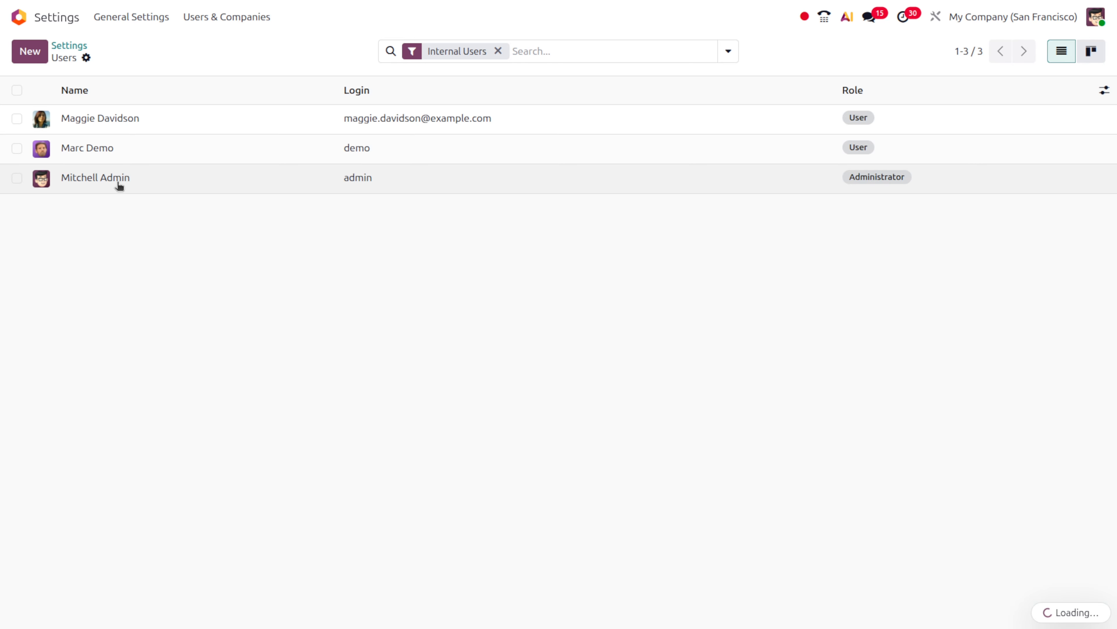
scroll(84, 539, "down", 4)
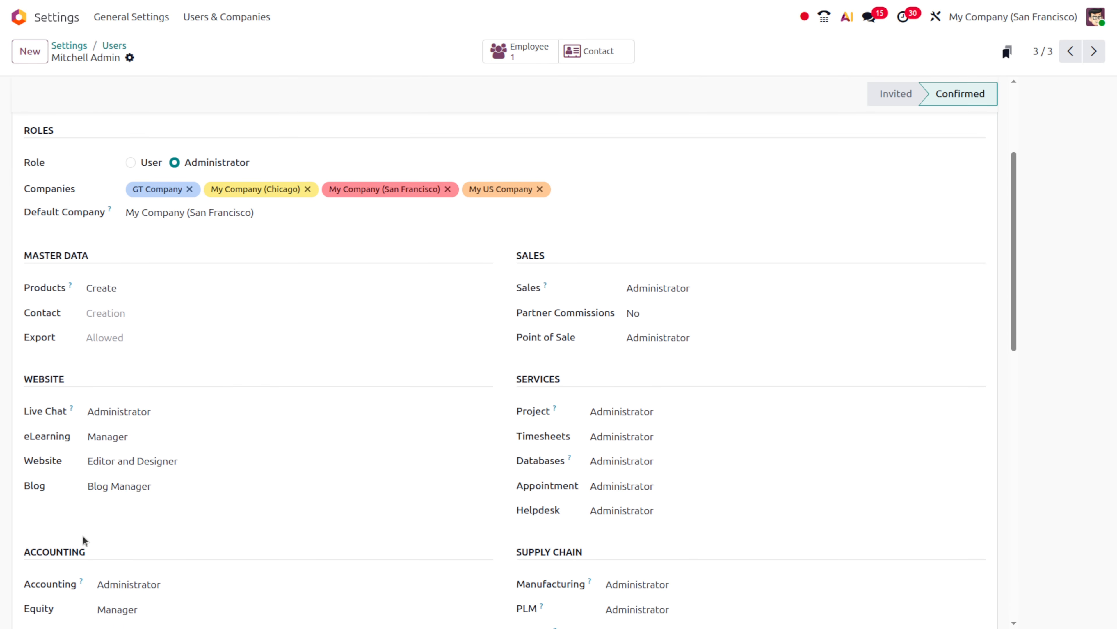
scroll(84, 539, "down", 10)
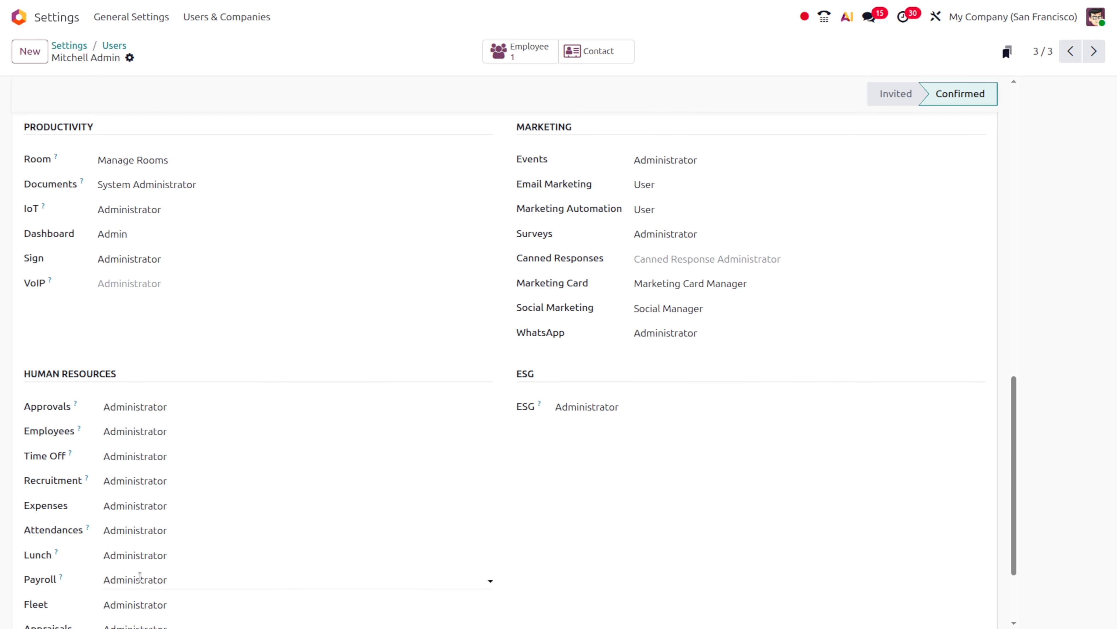
left_click(145, 582)
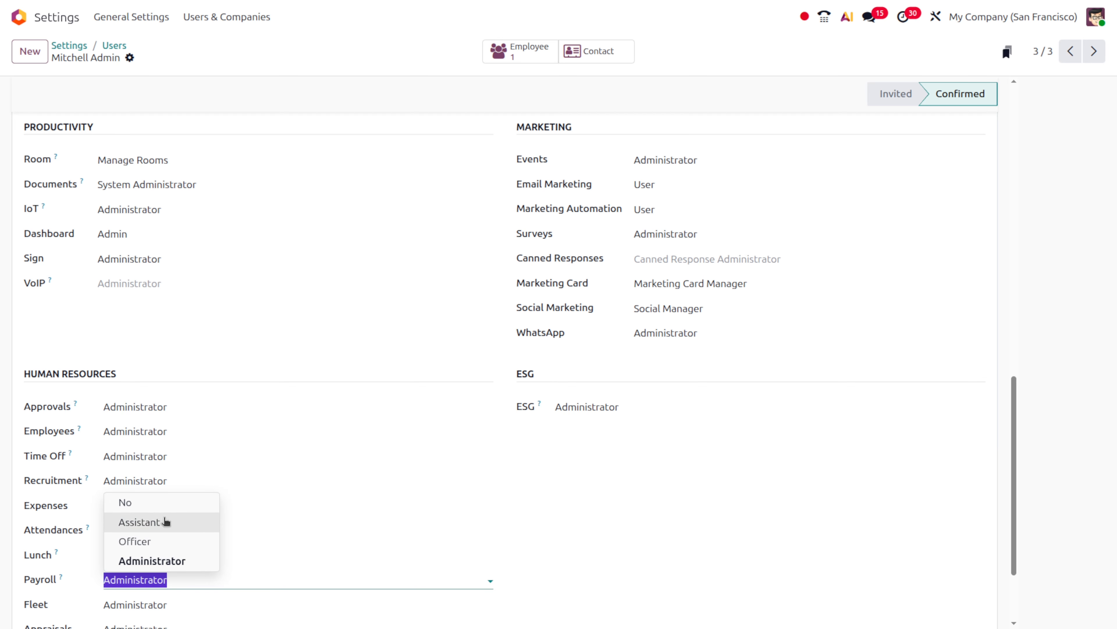
left_click(165, 523)
mouse_move(62, 580)
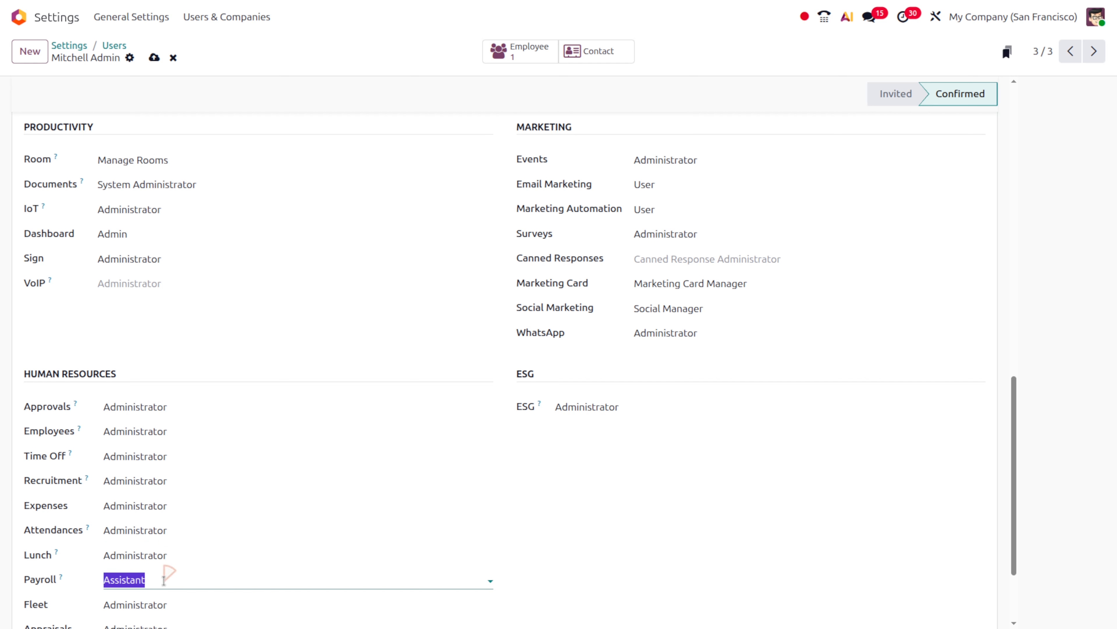
left_click(164, 579)
left_click(167, 562)
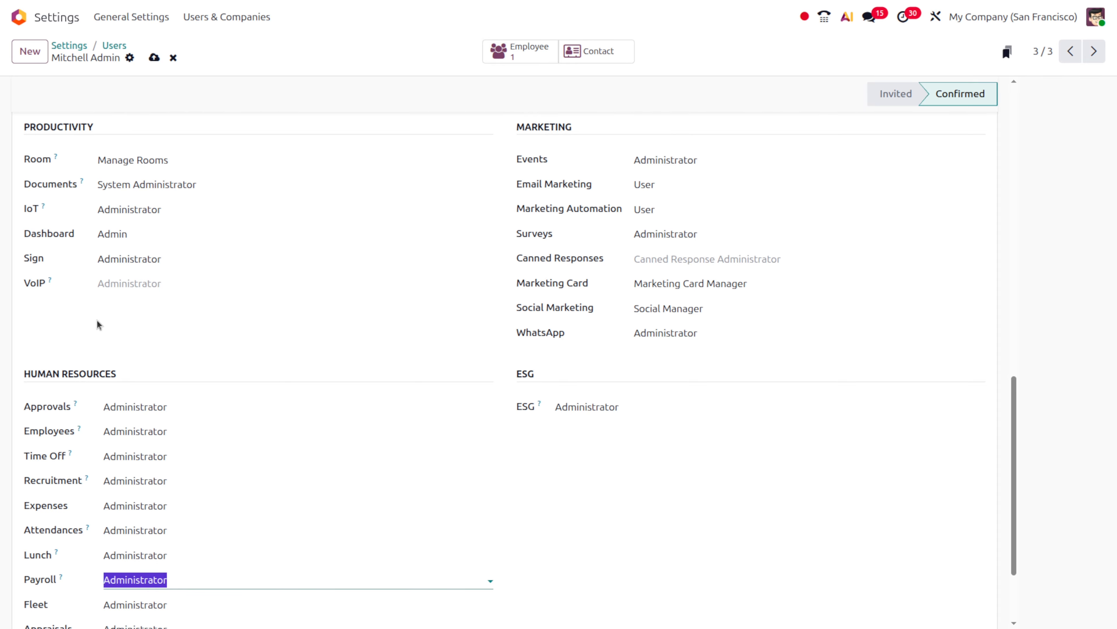
left_click(154, 56)
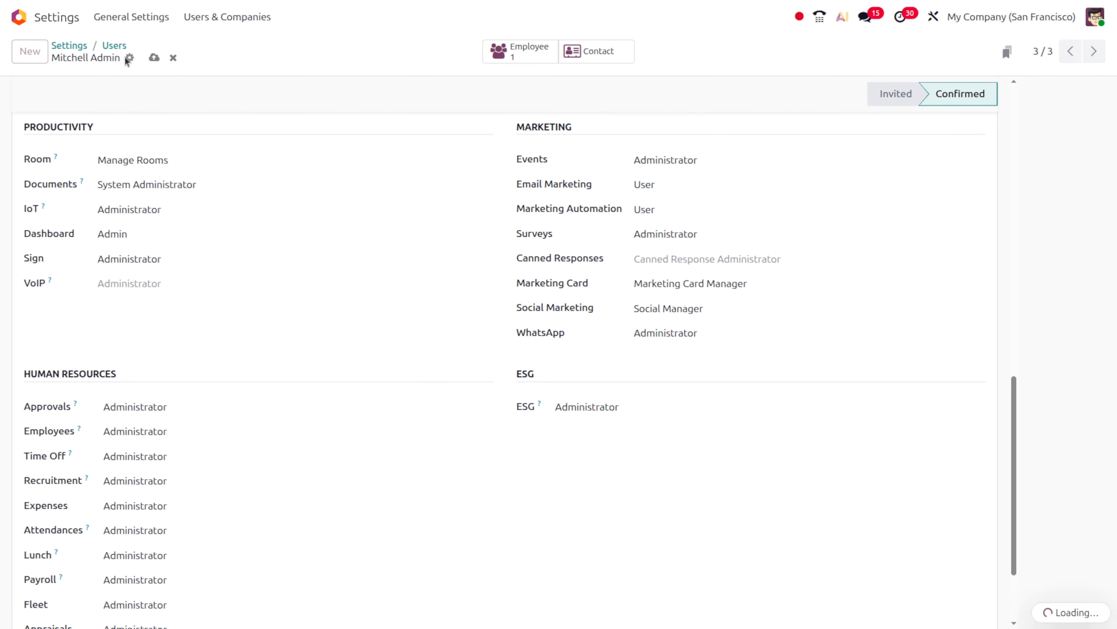
left_click(115, 46)
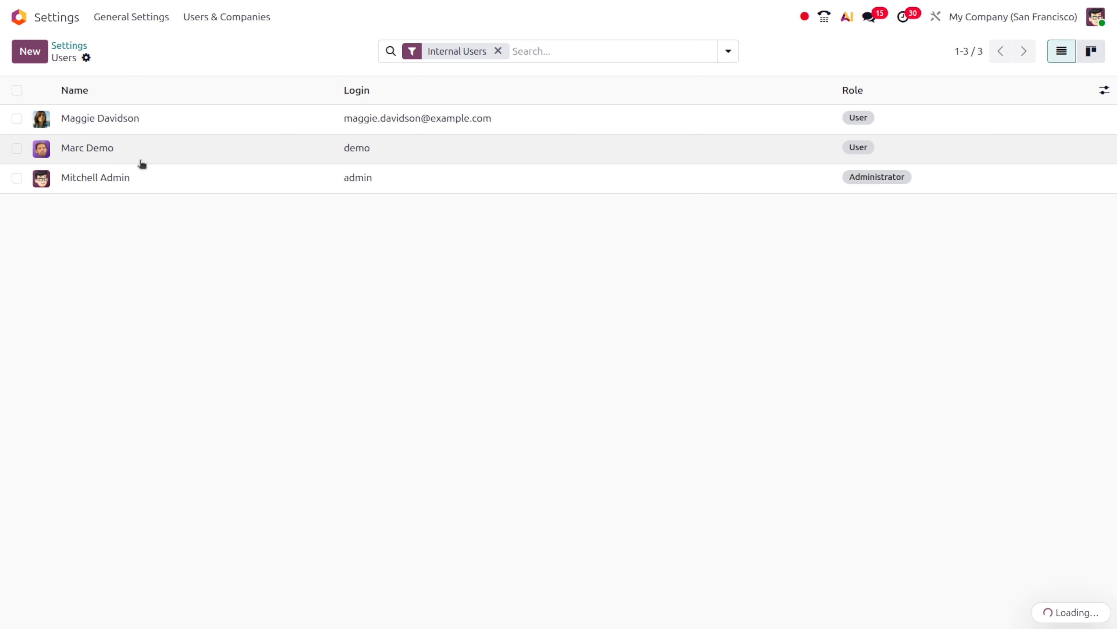
Set the demo user's Payroll access to Assistant, save the user, and log out as administrator
left_click(141, 163)
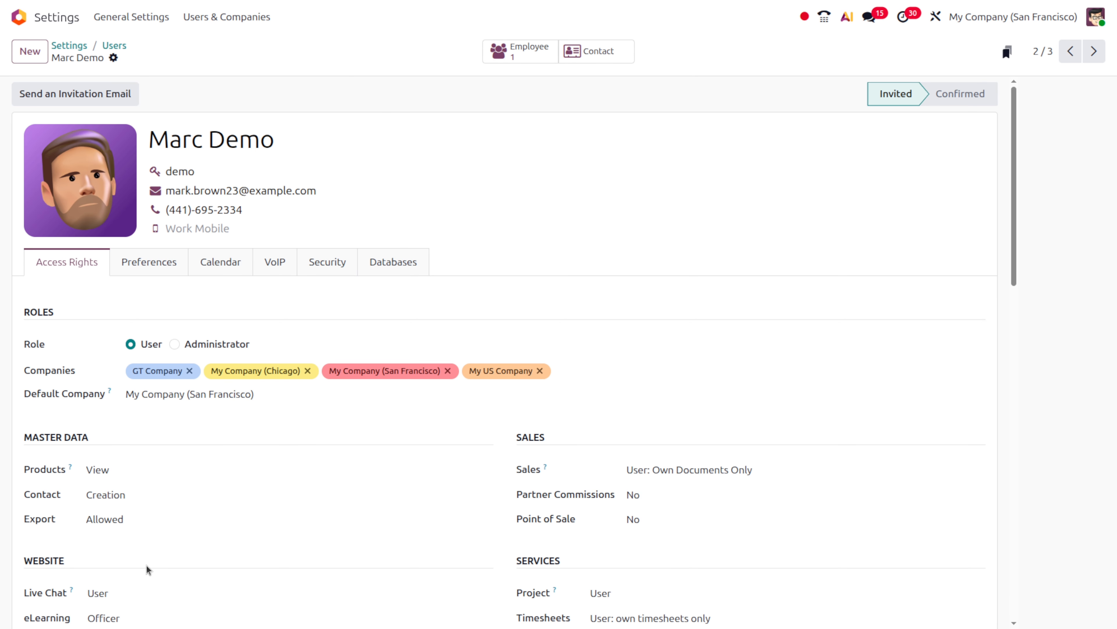
scroll(147, 569, "down", 7)
scroll(147, 569, "down", 8)
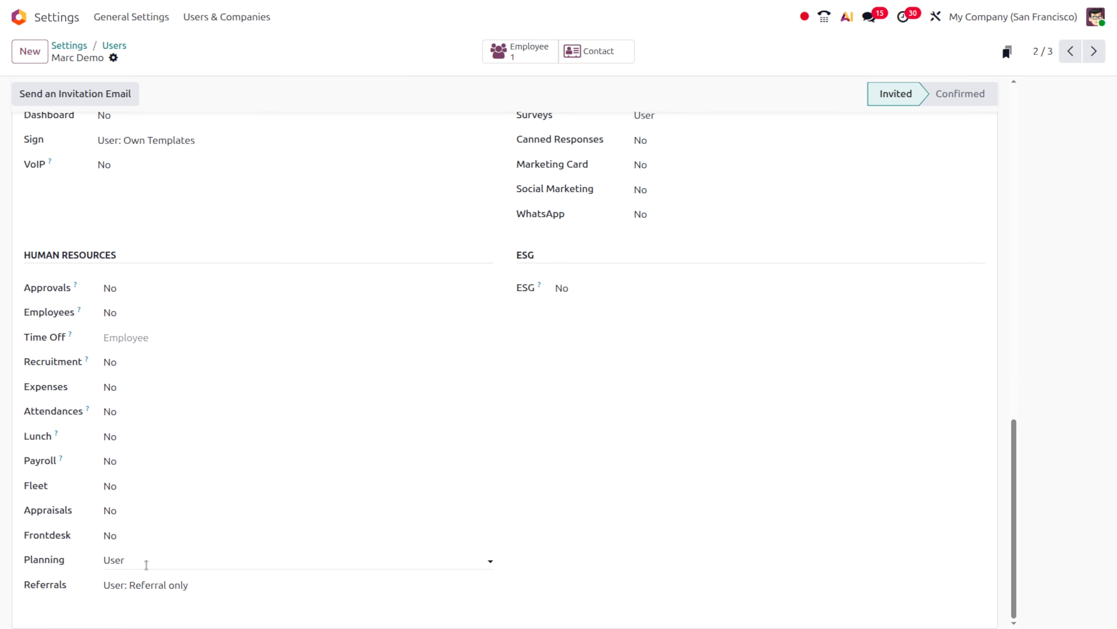
left_click(132, 461)
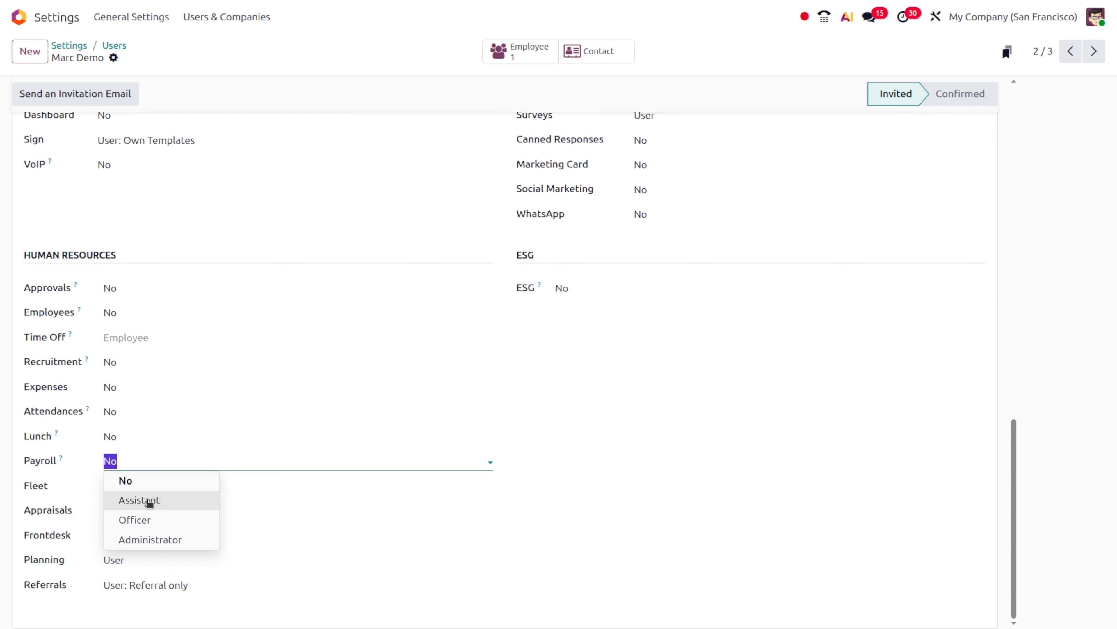
left_click(149, 501)
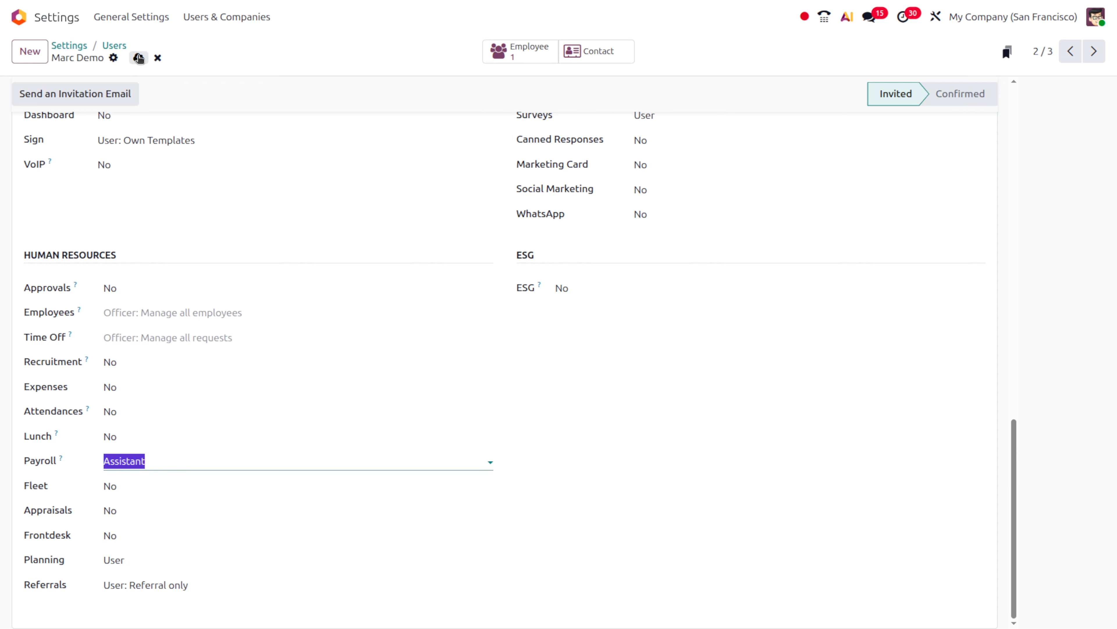
left_click(139, 58)
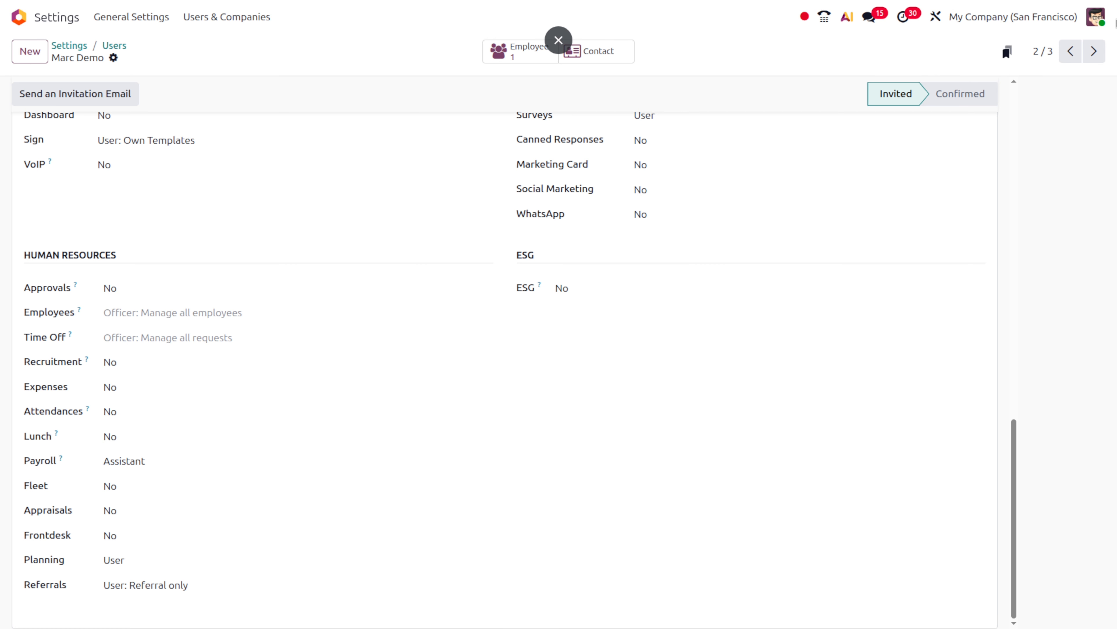
left_click(1095, 17)
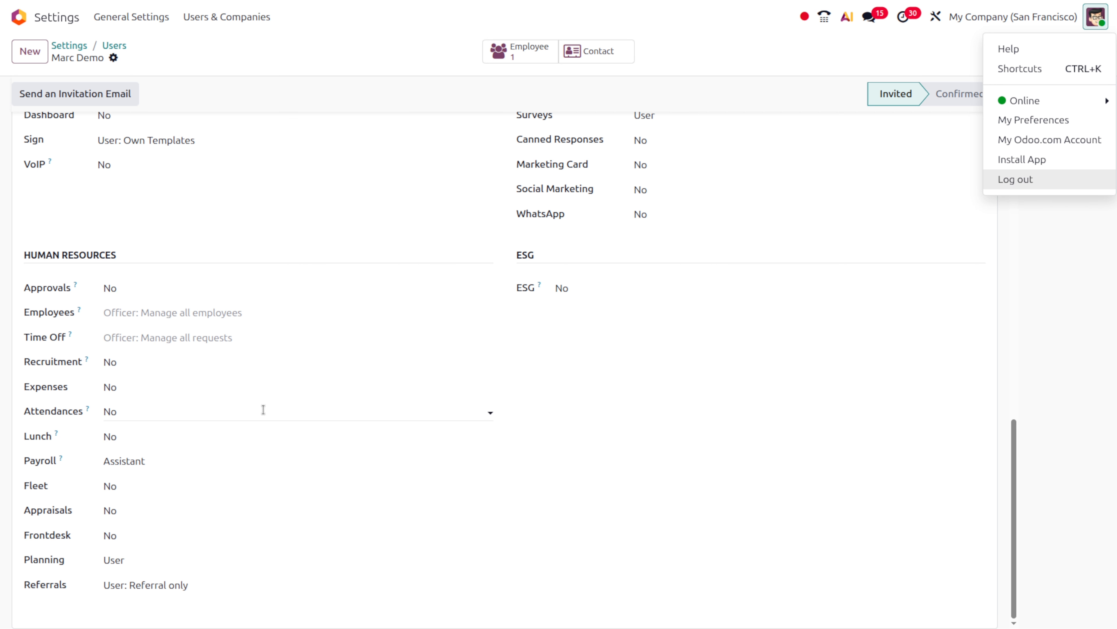
left_click(1058, 184)
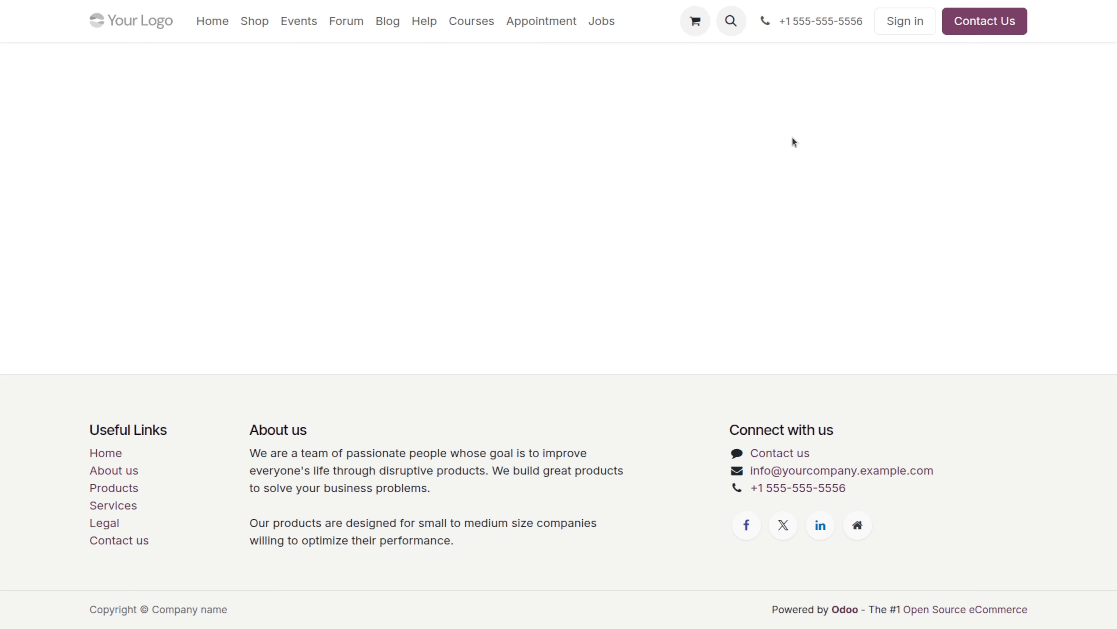
Sign in with the Demo login, dismiss the password prompt, and open Payroll by searching 'pay'
left_click(553, 106)
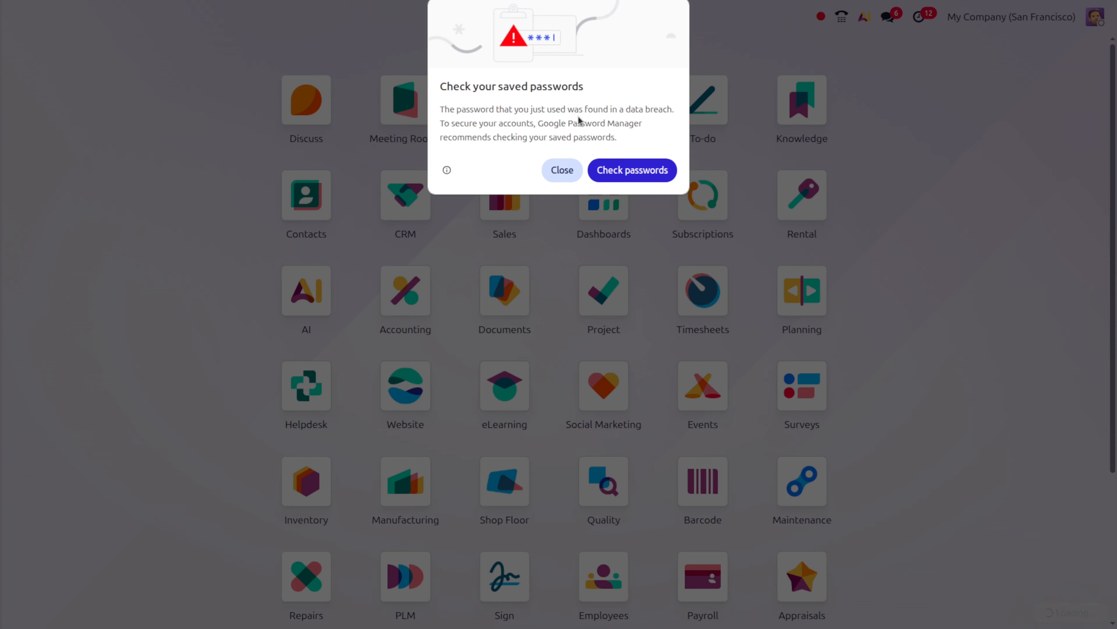
left_click(565, 171)
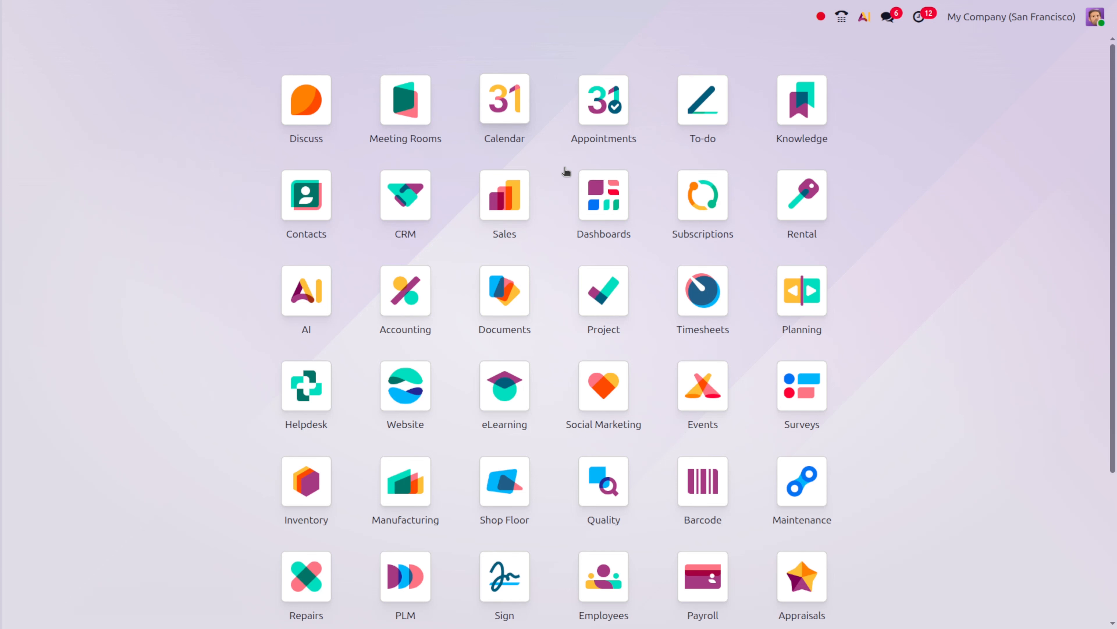
type("pay")
key("Return")
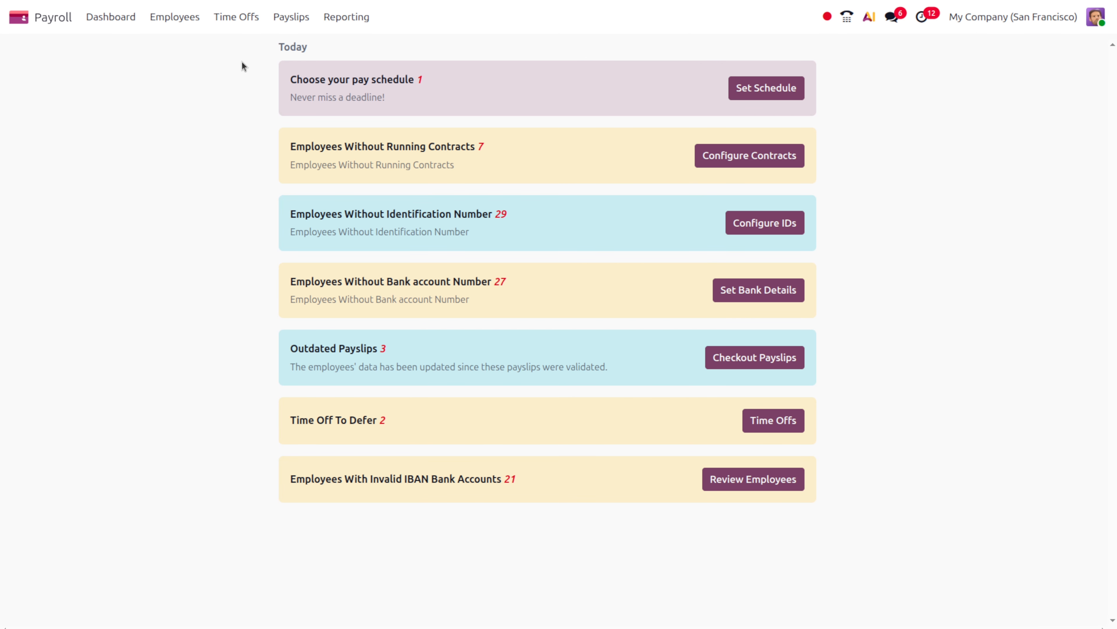
View the Employees list and the Salary Adjustments list from the Employees menu
left_click(173, 17)
left_click(188, 45)
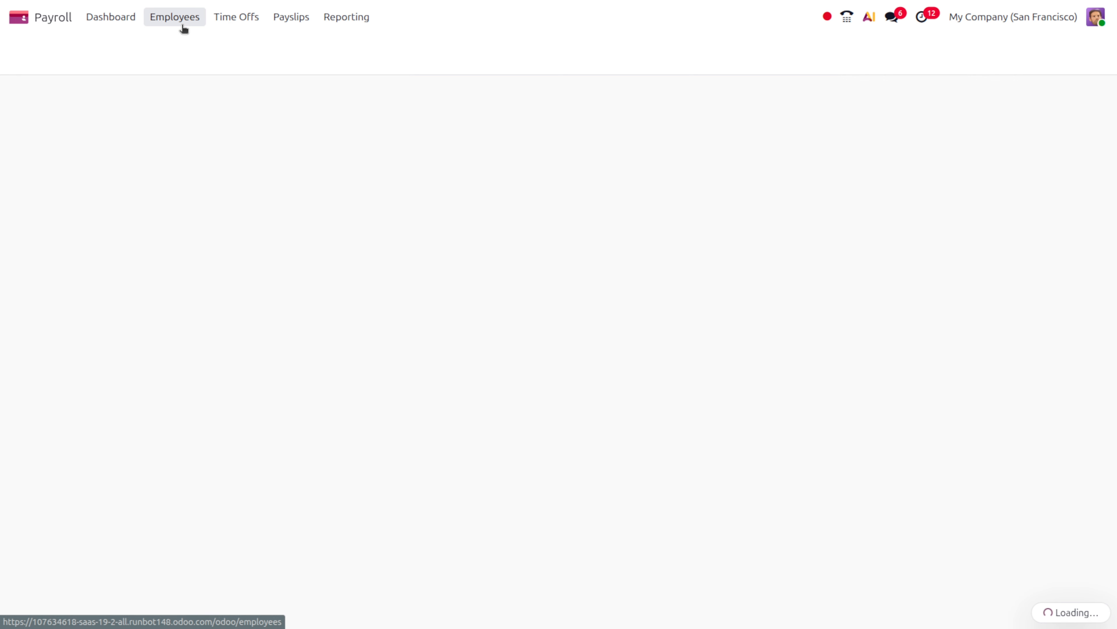
left_click(185, 23)
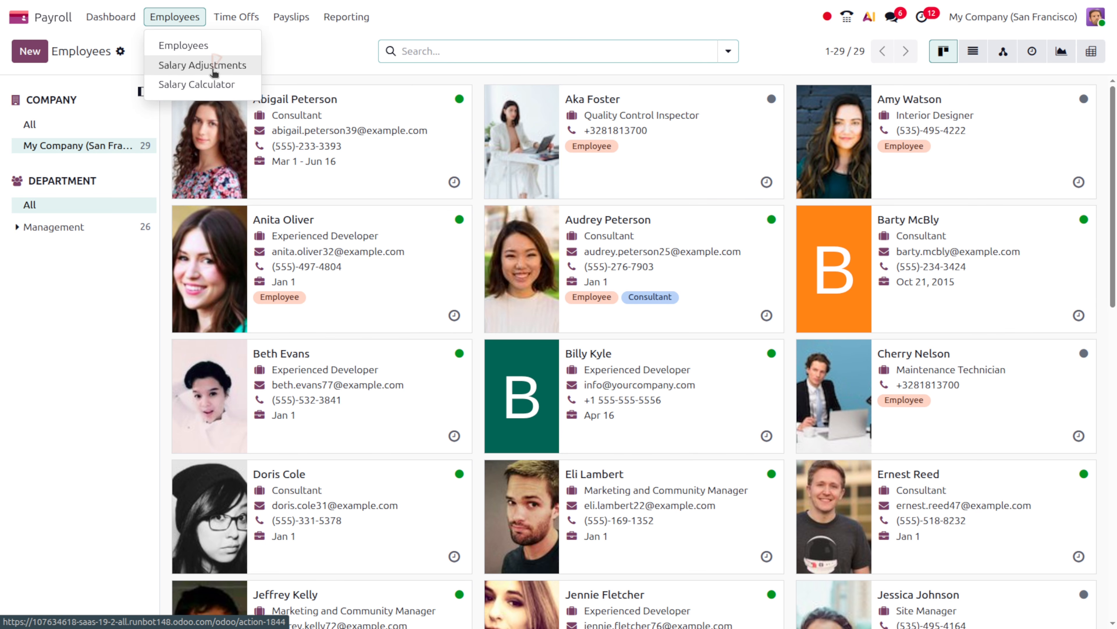
left_click(213, 66)
Open and close the gross-net Salary Calculator, then go to Time Offs
left_click(189, 18)
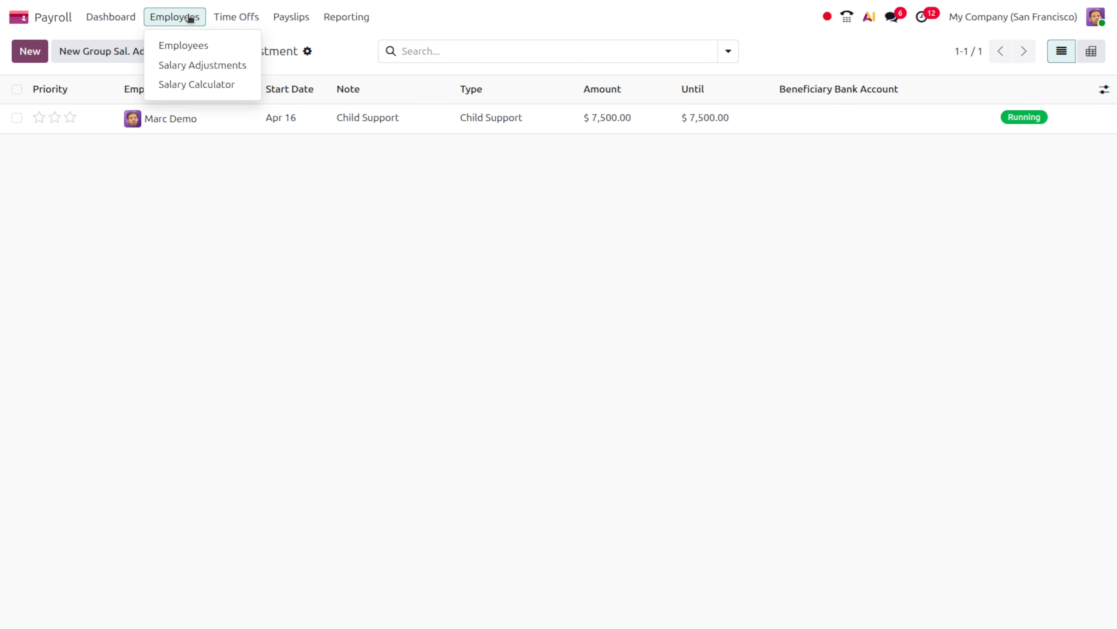
left_click(211, 85)
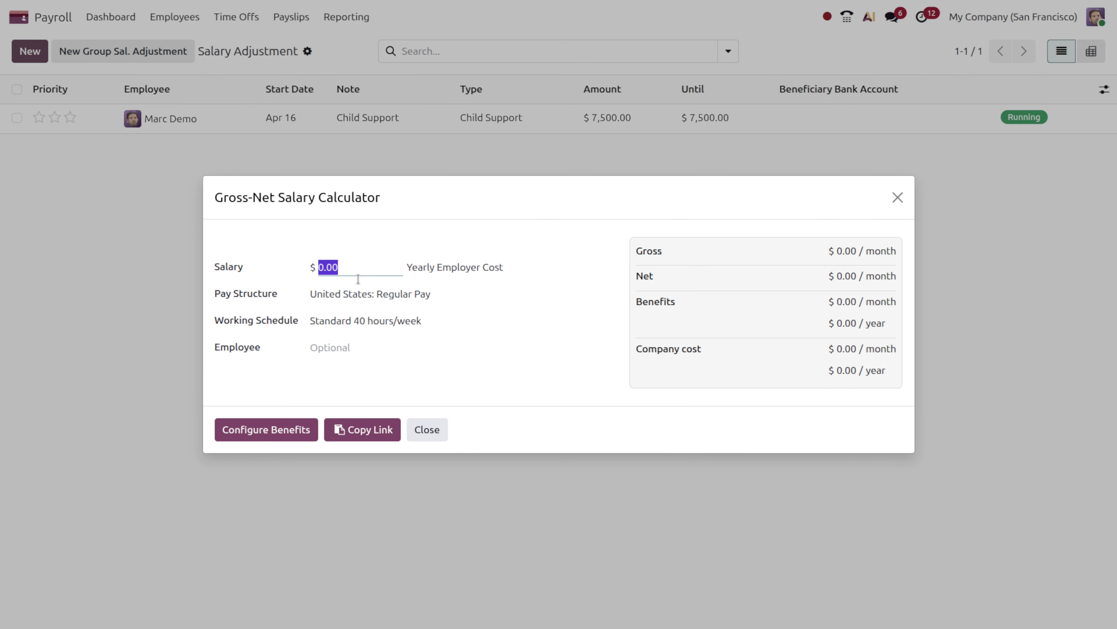
left_click(899, 198)
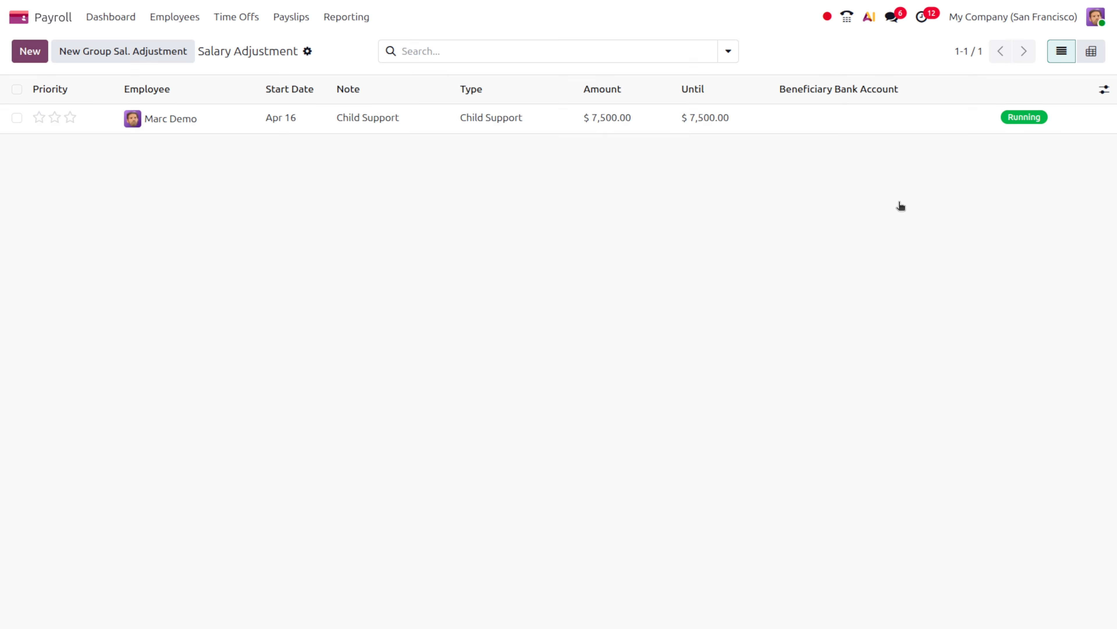
left_click(236, 21)
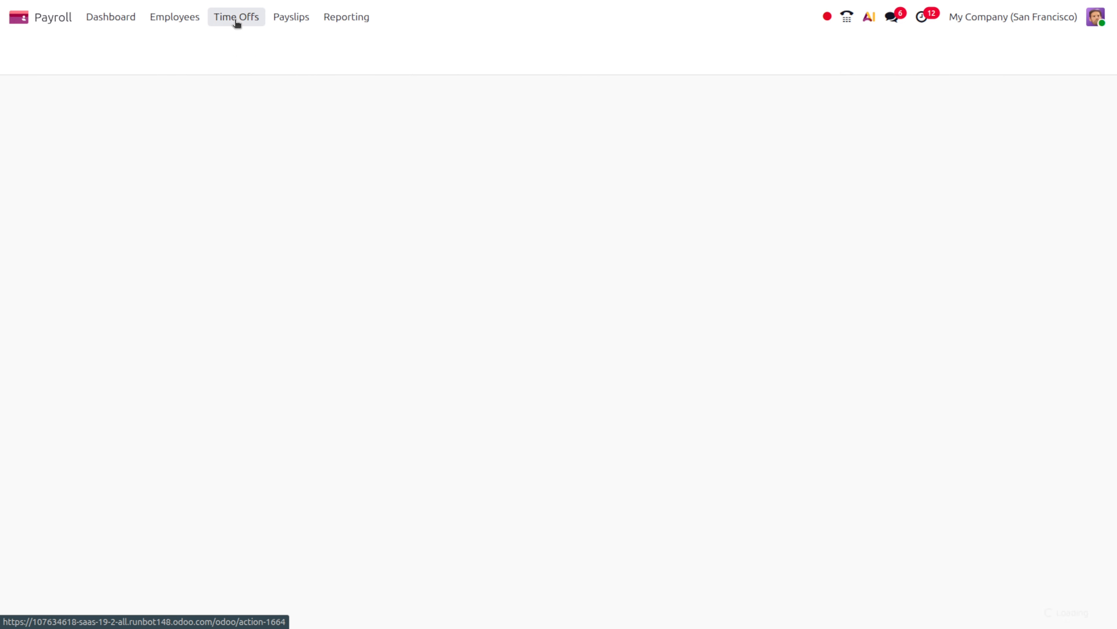
Review the time off overview, then open the Employee Payslips list
left_click(236, 21)
left_click(296, 21)
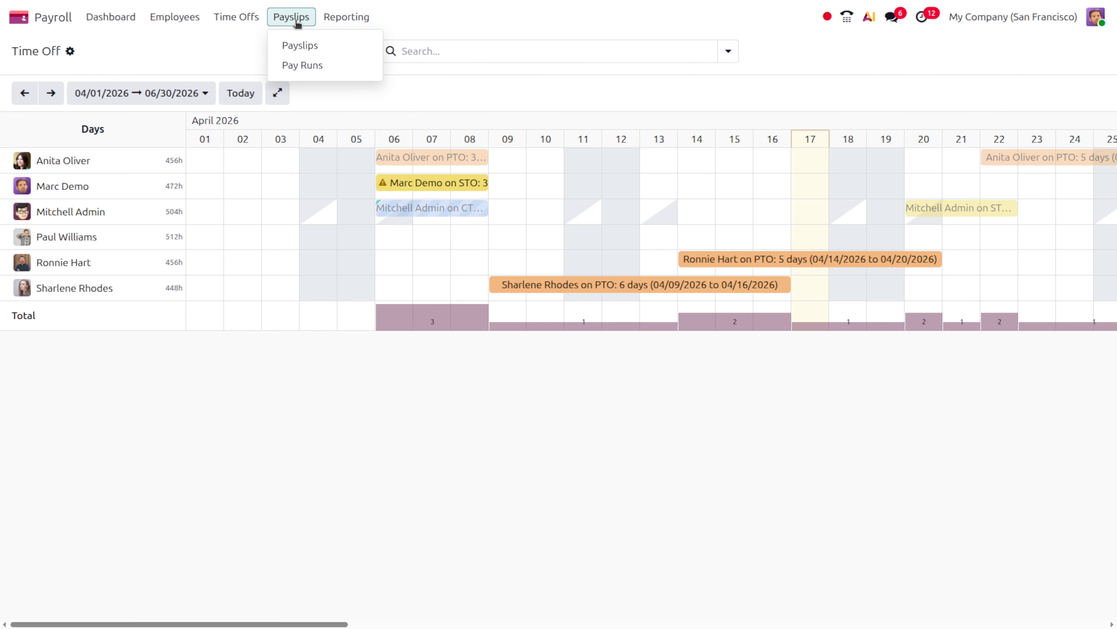
left_click(304, 45)
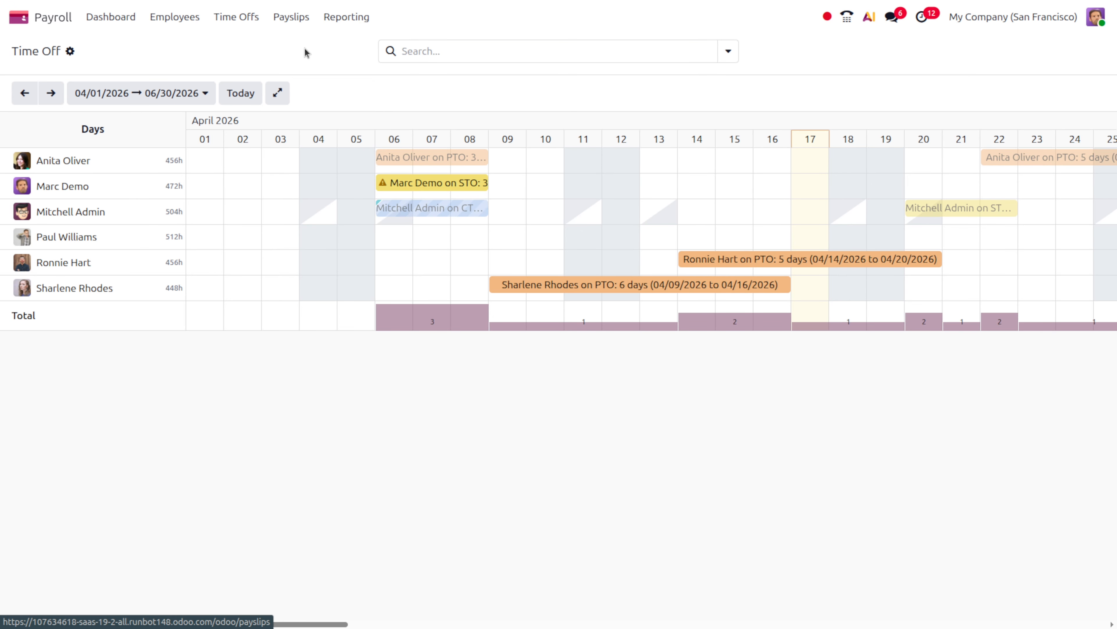
left_click(292, 18)
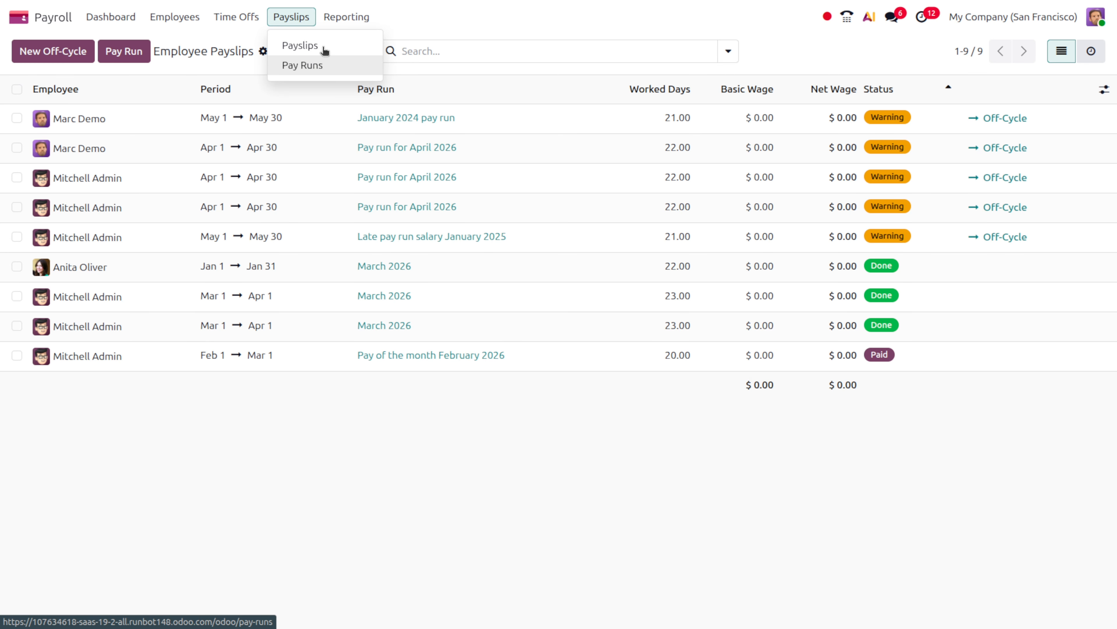
Check the available payroll Reporting options and log out of the demo user's session
left_click(350, 21)
left_click(351, 23)
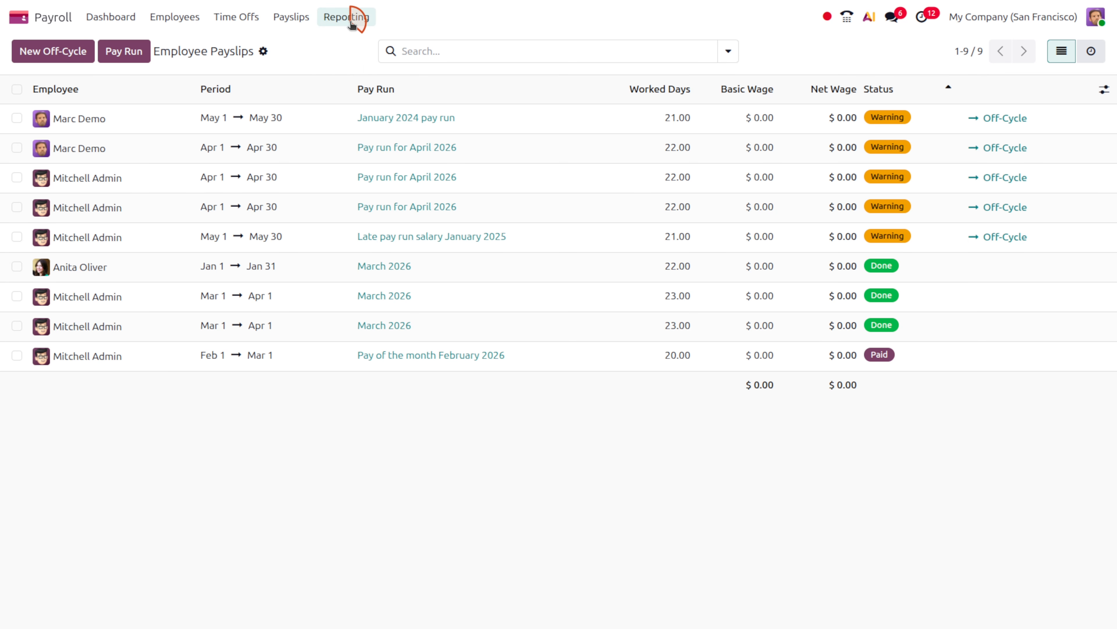
left_click(355, 18)
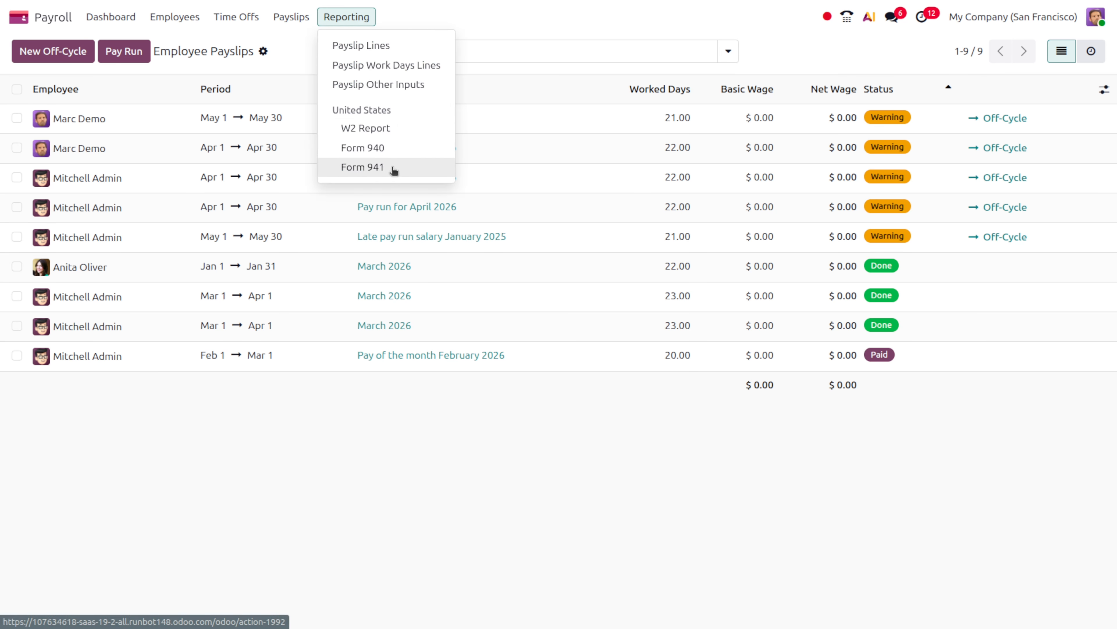
left_click(1095, 16)
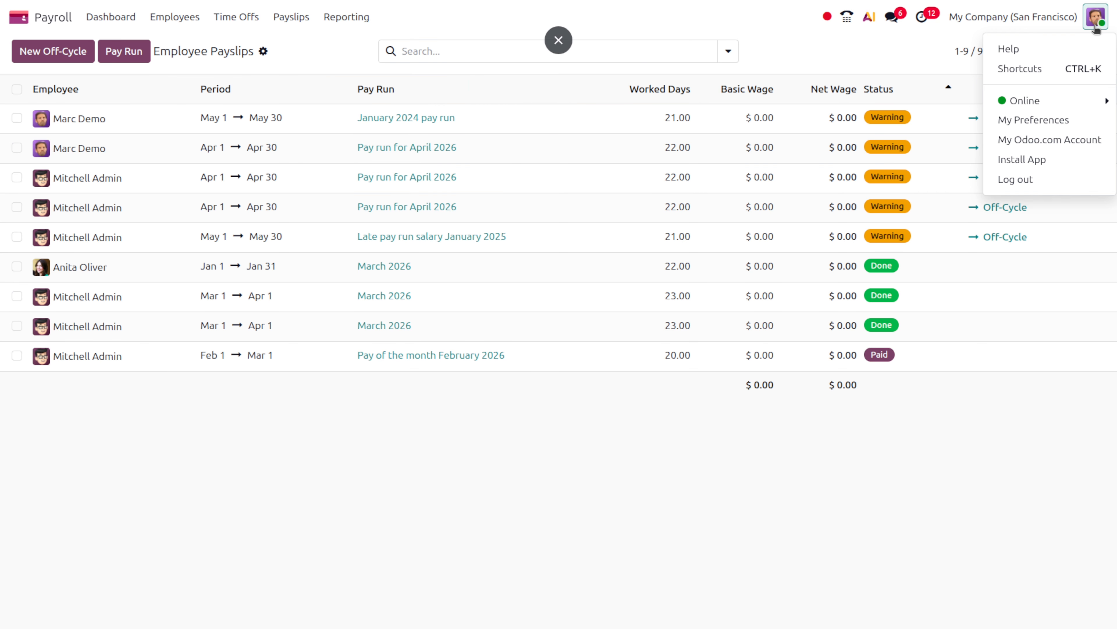
left_click(1028, 188)
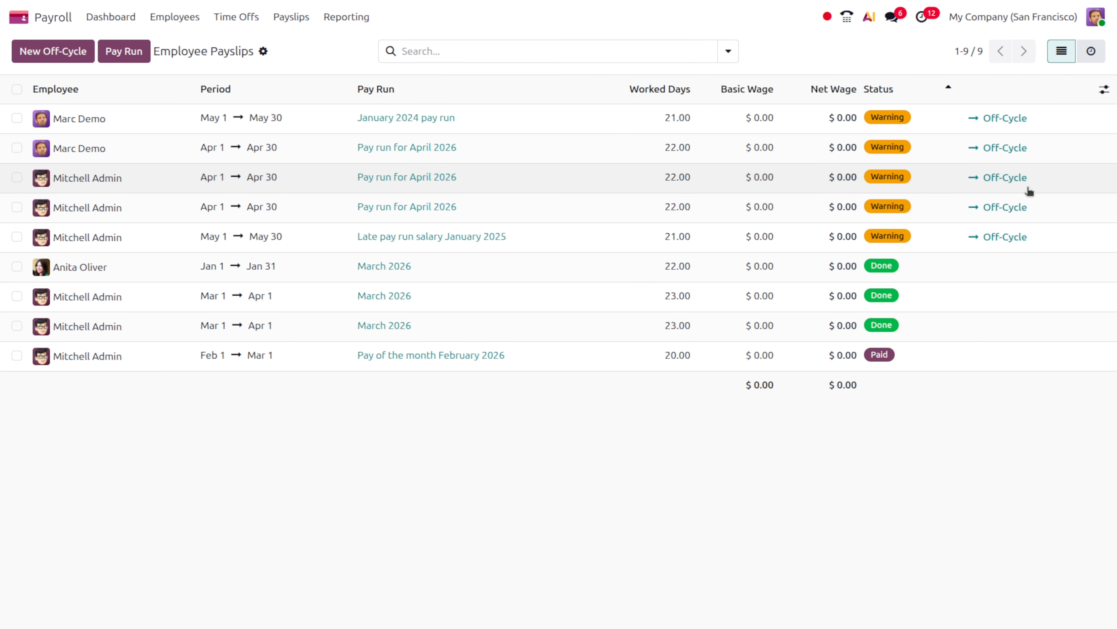